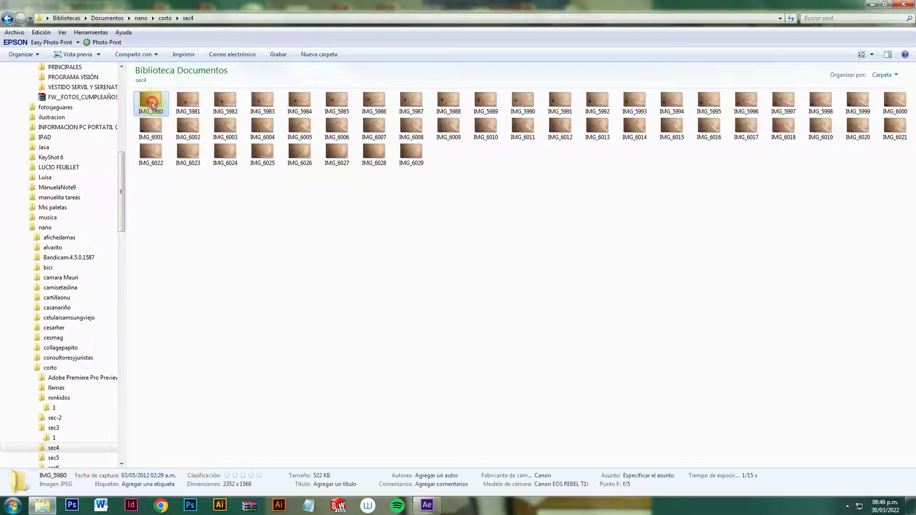
- Show the detailed file properties of photo IMG_5980 to read its pixel dimensions
right_click(152, 105)
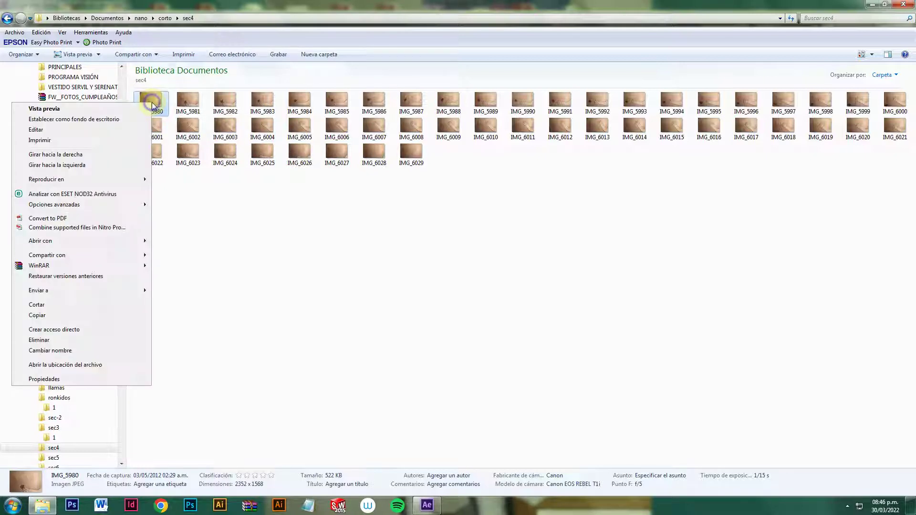
left_click(80, 379)
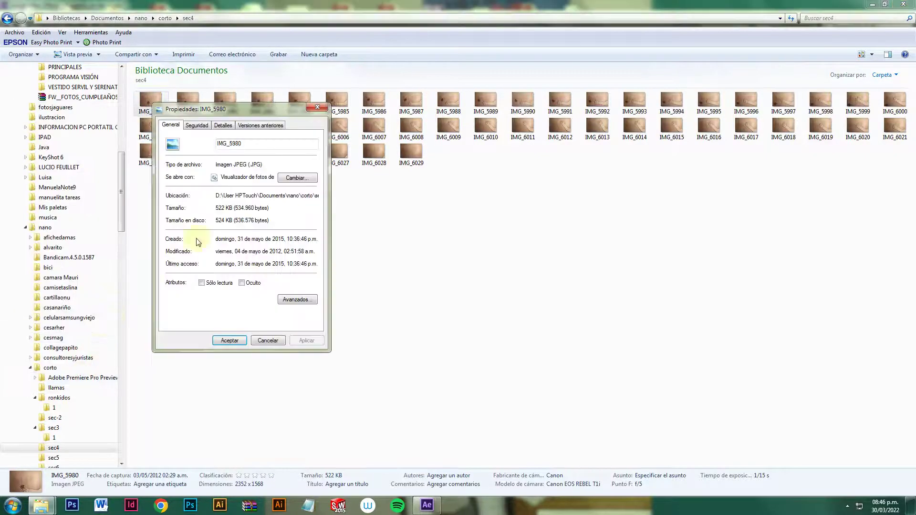
left_click(223, 126)
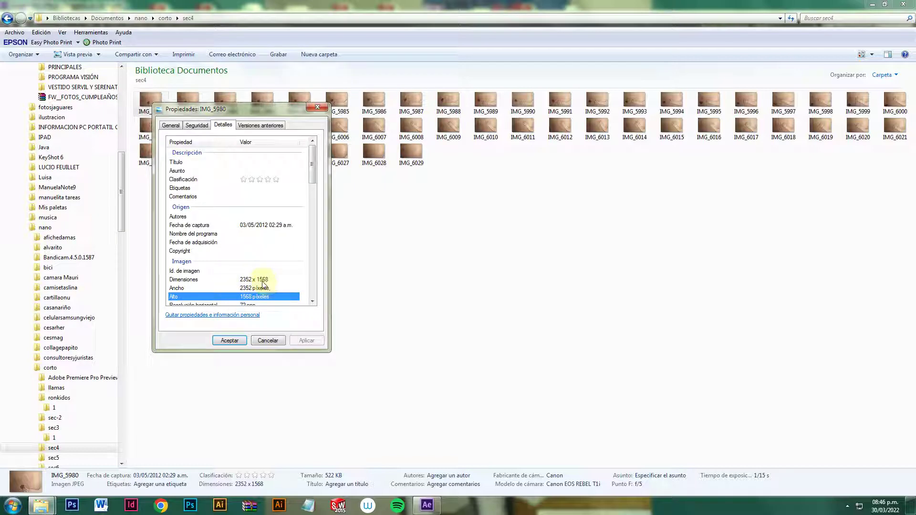
- Switch to After Effects and start a new composition, with the IMG_5980 properties shown beside its settings
left_click(427, 505)
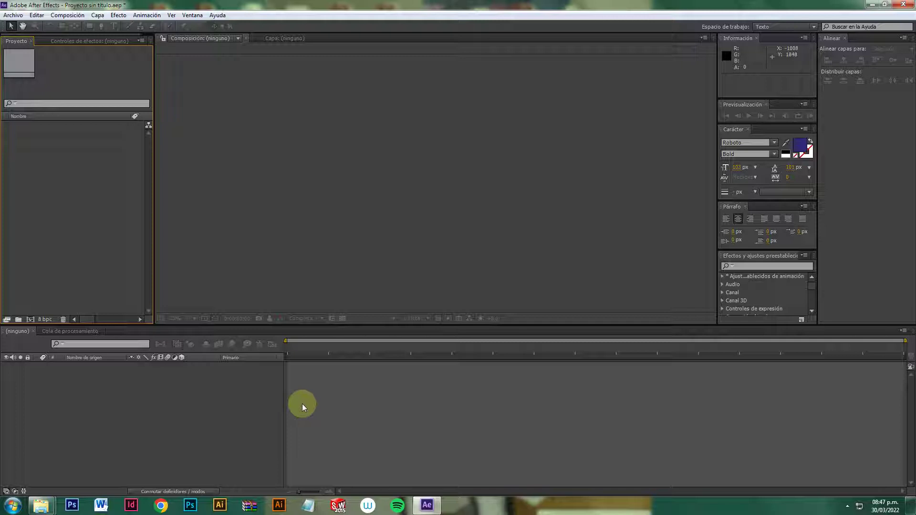
right_click(43, 198)
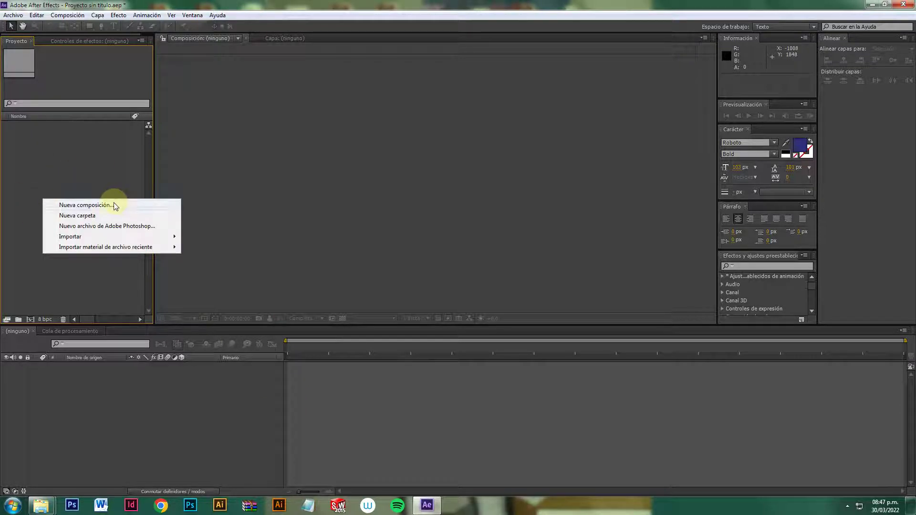
left_click(85, 205)
left_click_drag(593, 117, 401, 111)
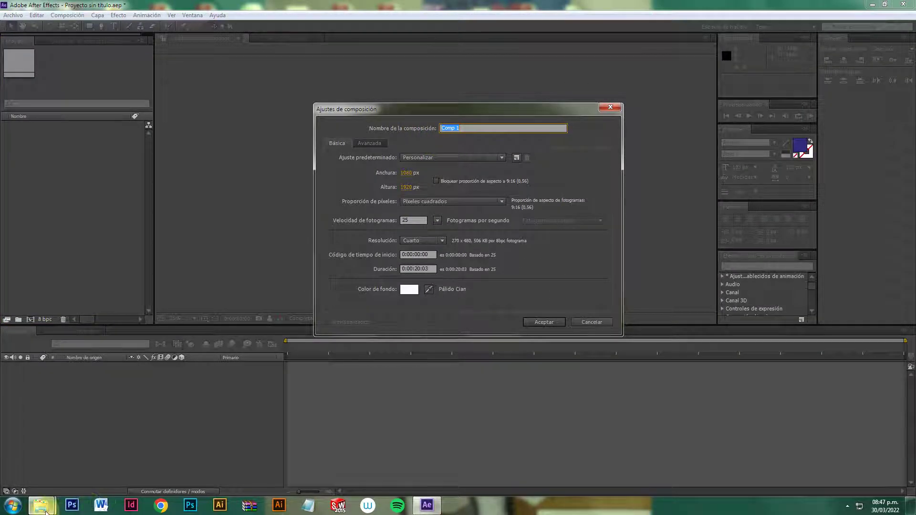
mouse_move(48, 506)
left_click(139, 459)
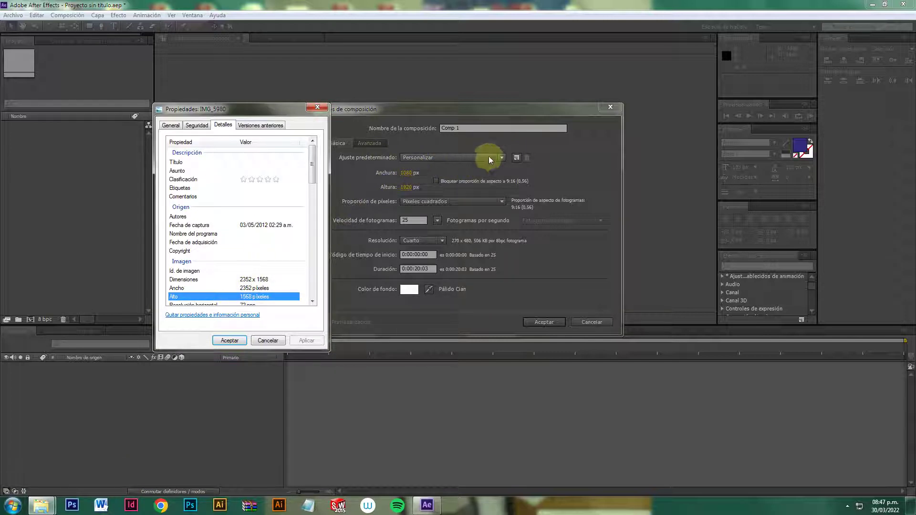
- Apply the HDV/HDTV 720 29,97 preset to the new composition and look through the other available presets
left_click(503, 158)
left_click(502, 158)
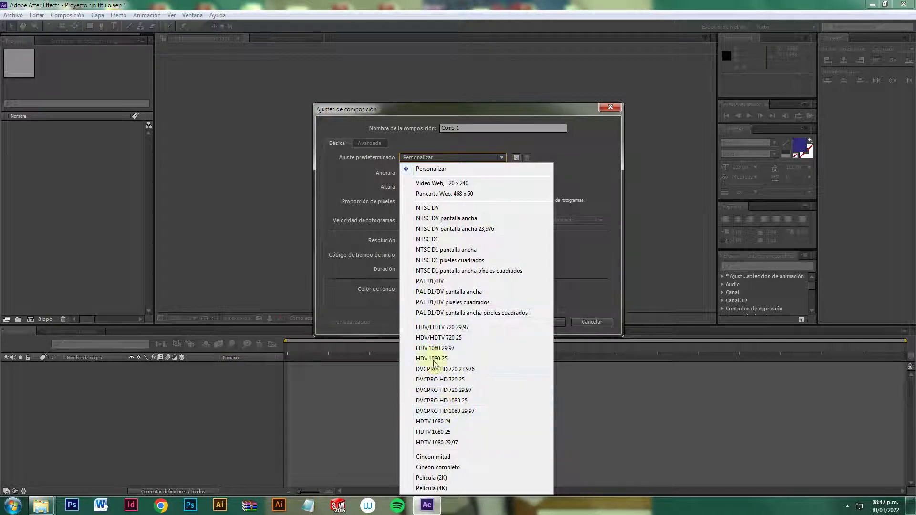
left_click(431, 329)
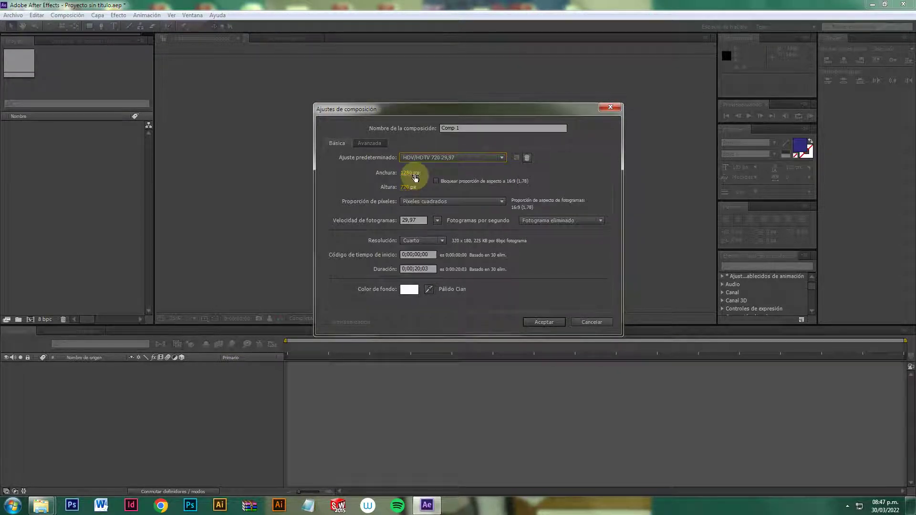
left_click(503, 158)
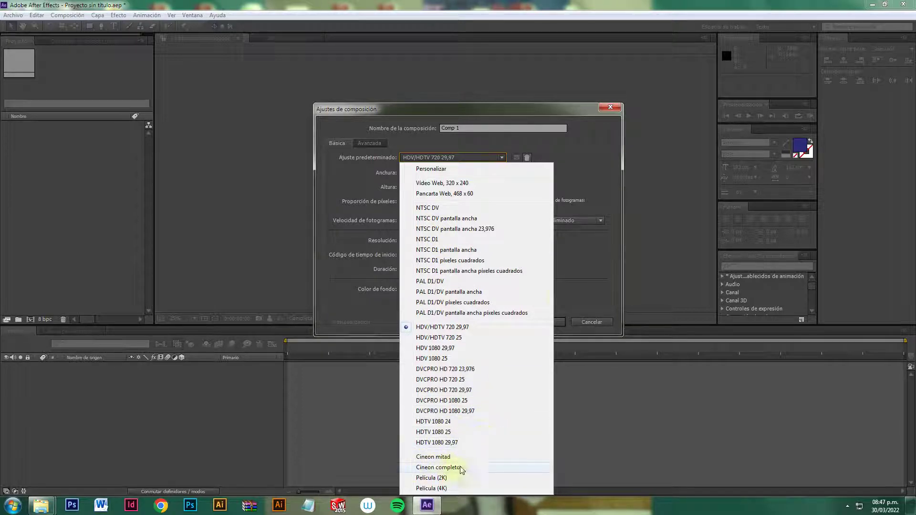
left_click(575, 272)
left_click(502, 157)
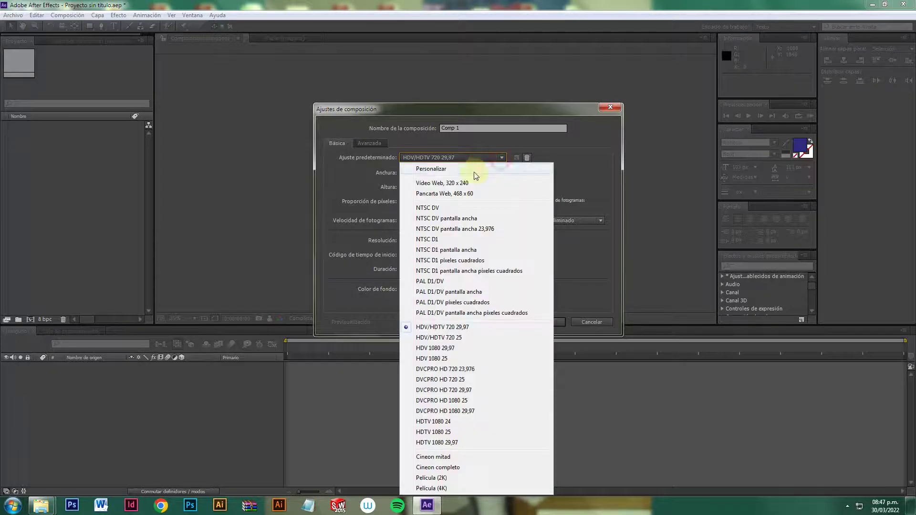
left_click(397, 167)
- Check the width and height of IMG_5980 again in its file properties for the composition size
left_click(406, 172)
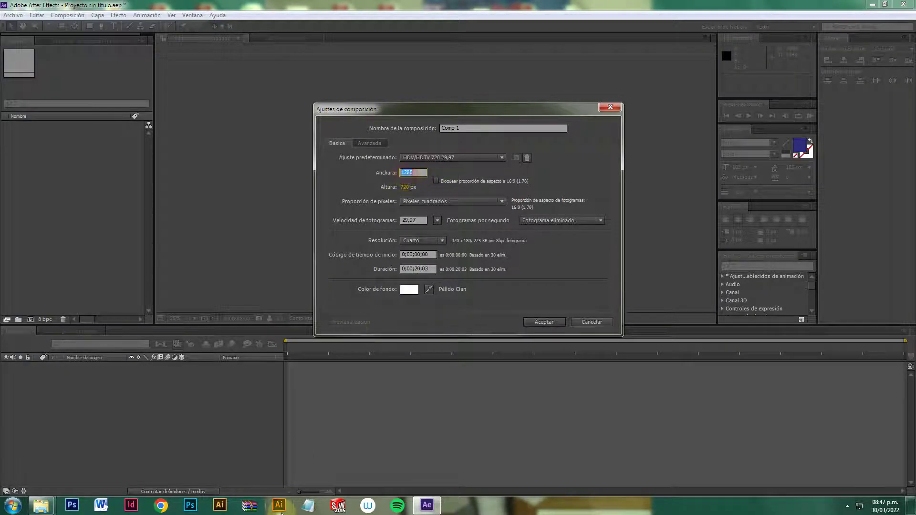
left_click(41, 505)
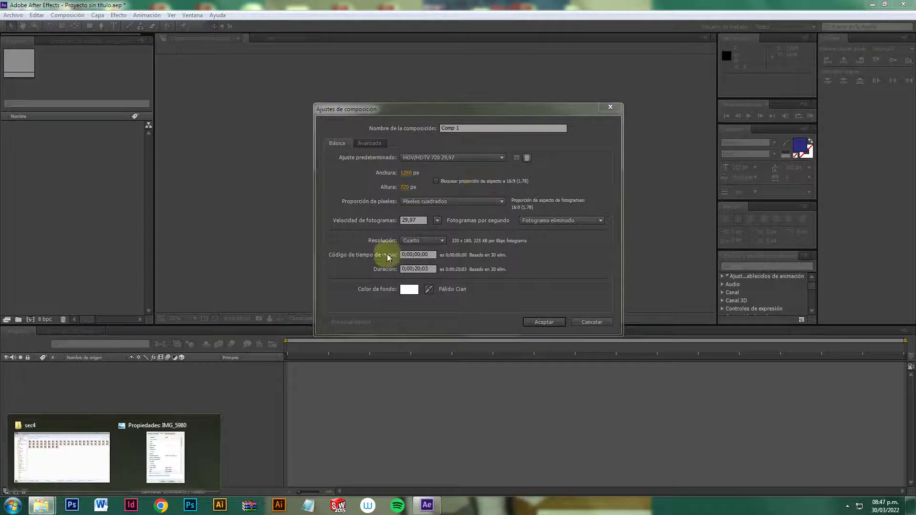
left_click(185, 428)
left_click(406, 179)
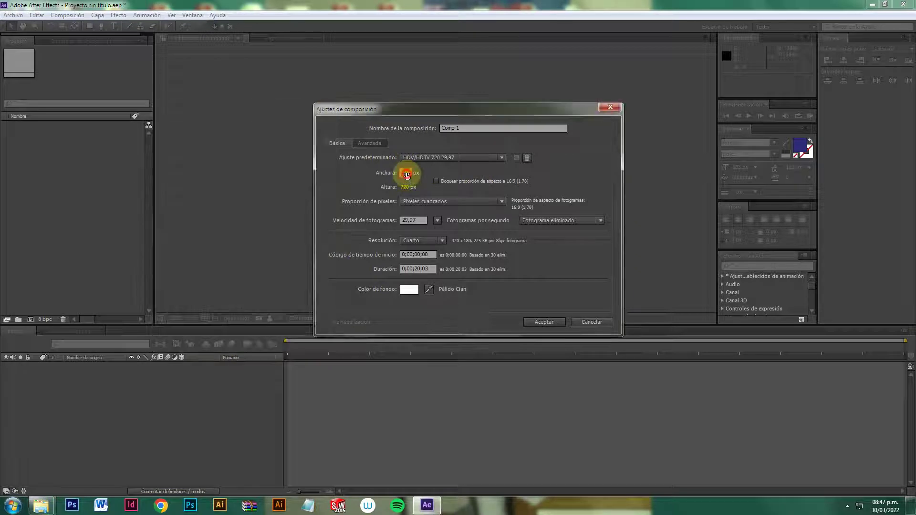
left_click(41, 505)
left_click(138, 453)
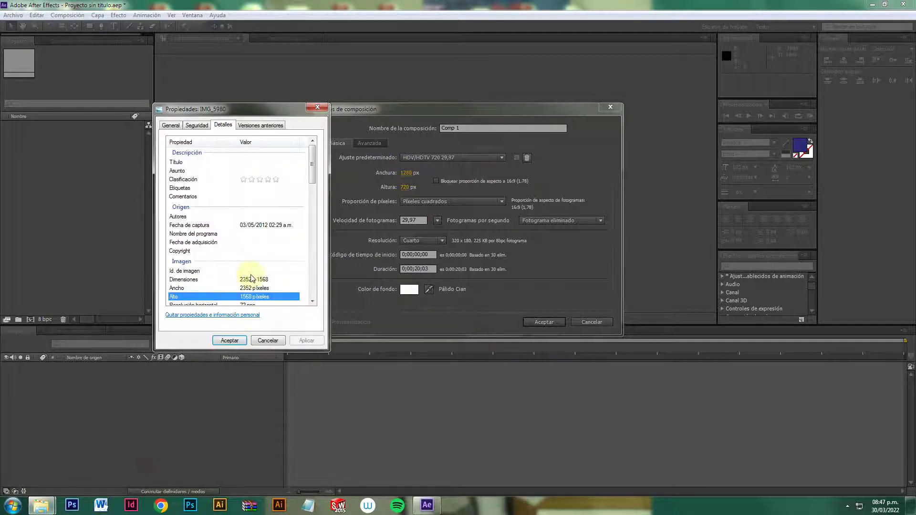
- Set the composition size to 2352 x 1568 px and close the IMG_5980 properties
left_click(405, 173)
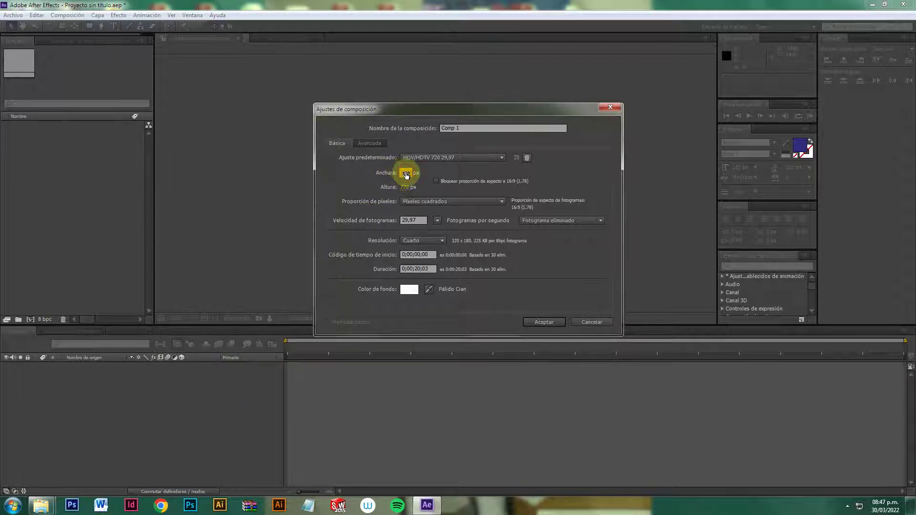
type("2352")
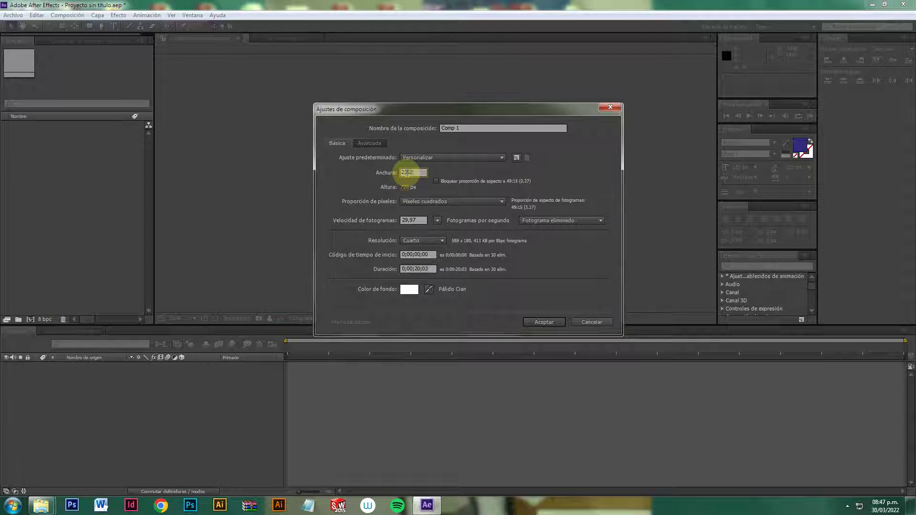
left_click(409, 188)
type("1568")
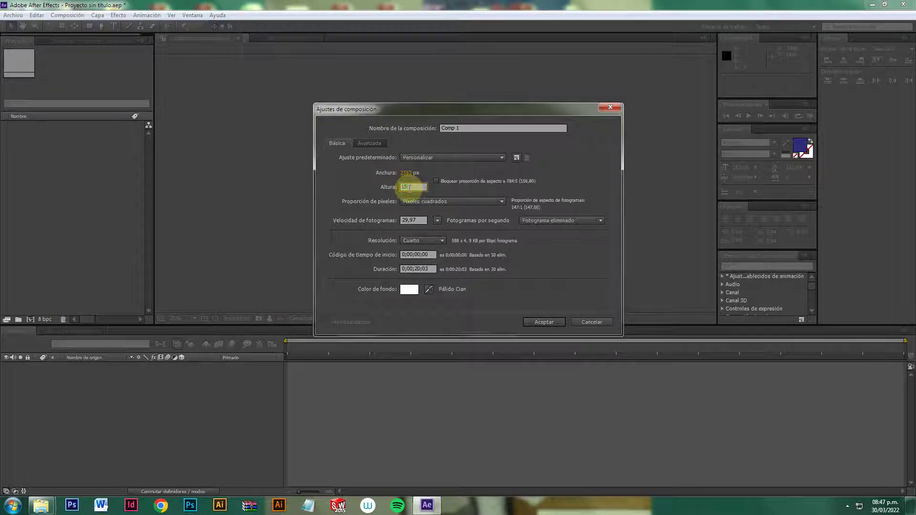
left_click(454, 192)
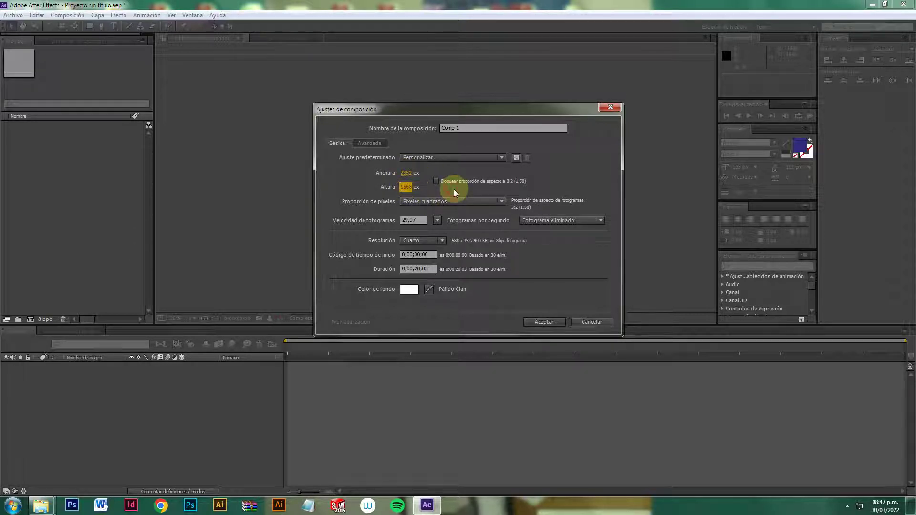
mouse_move(41, 505)
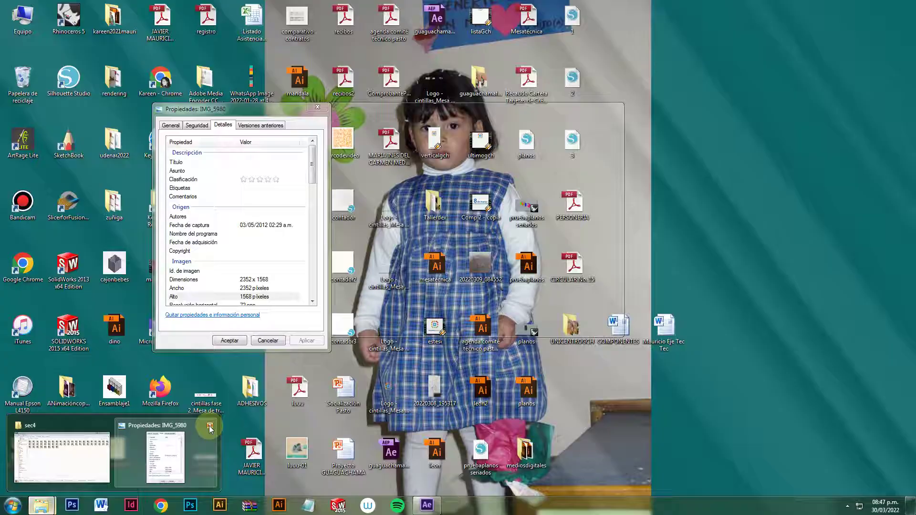
left_click(215, 425)
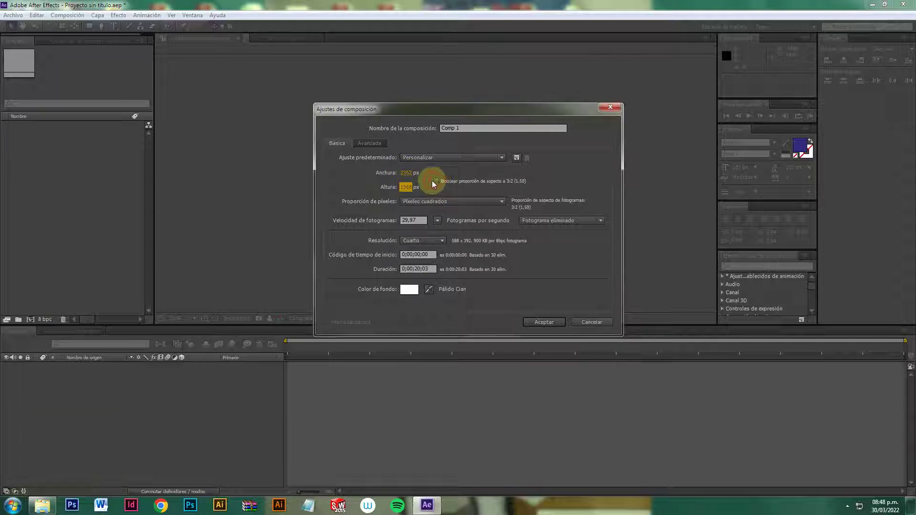
- Try a composition width of 1200 px and switch the aspect ratio lock on and off
left_click(406, 172)
type("1200")
key("Return")
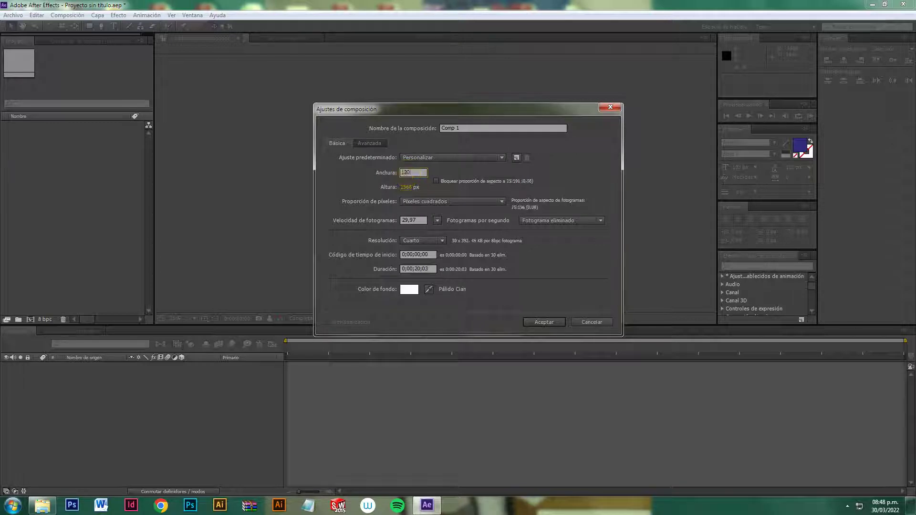
left_click(437, 182)
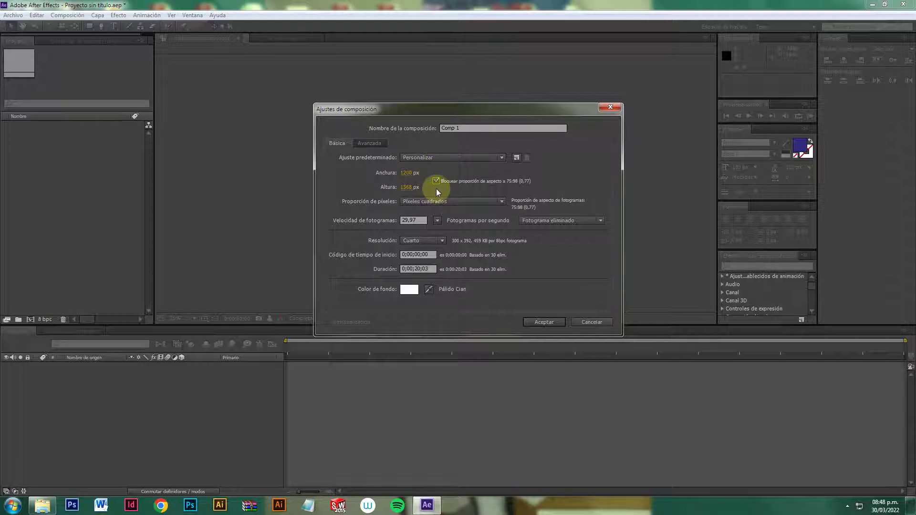
left_click(436, 181)
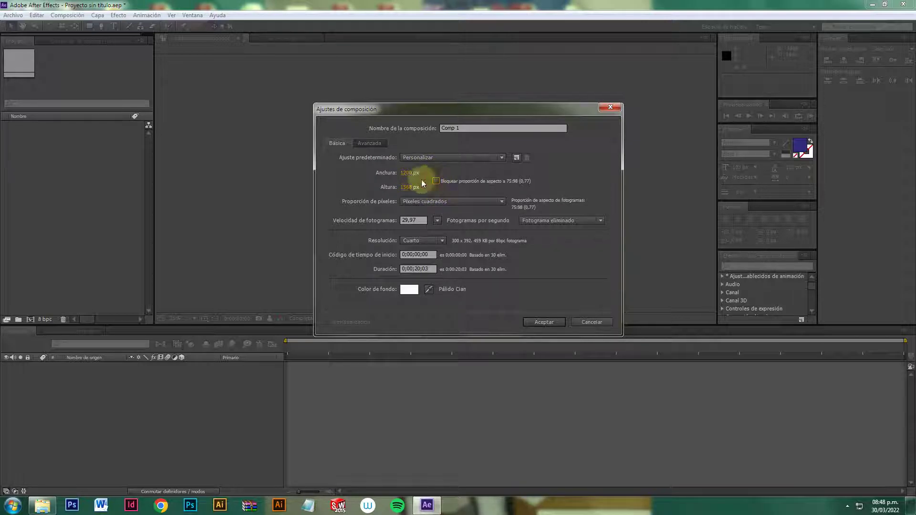
- Set the composition width to 2532 px, lock the aspect ratio, and scale the width down to 1282 px
left_click(406, 173)
type("25")
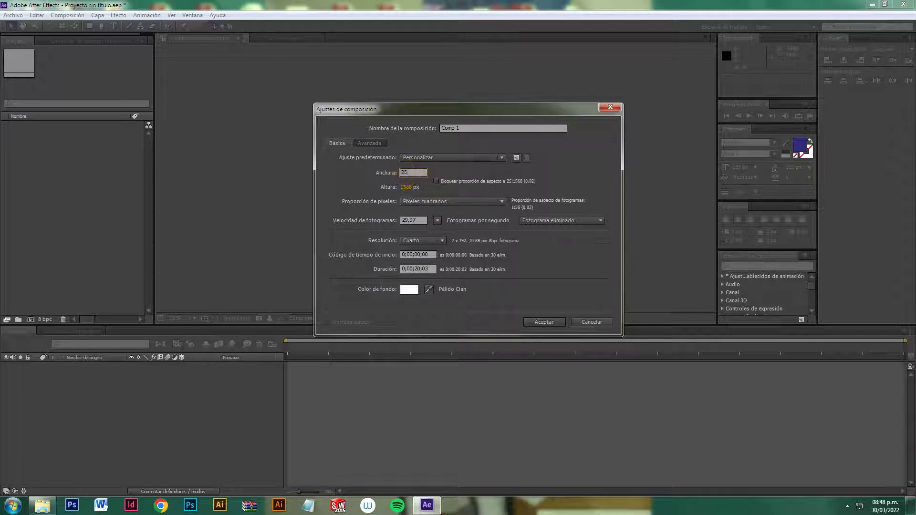
type("32")
left_click(435, 181)
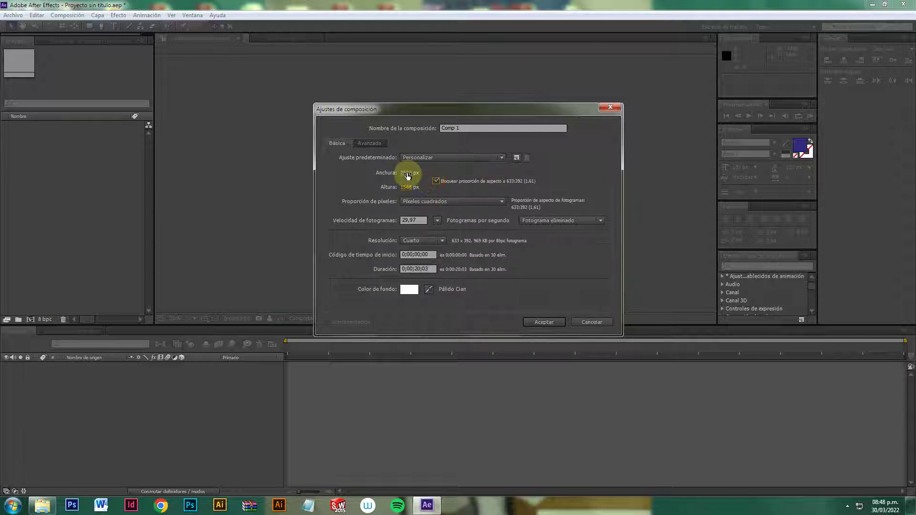
left_click_drag(408, 176, 427, 176)
left_click(405, 173)
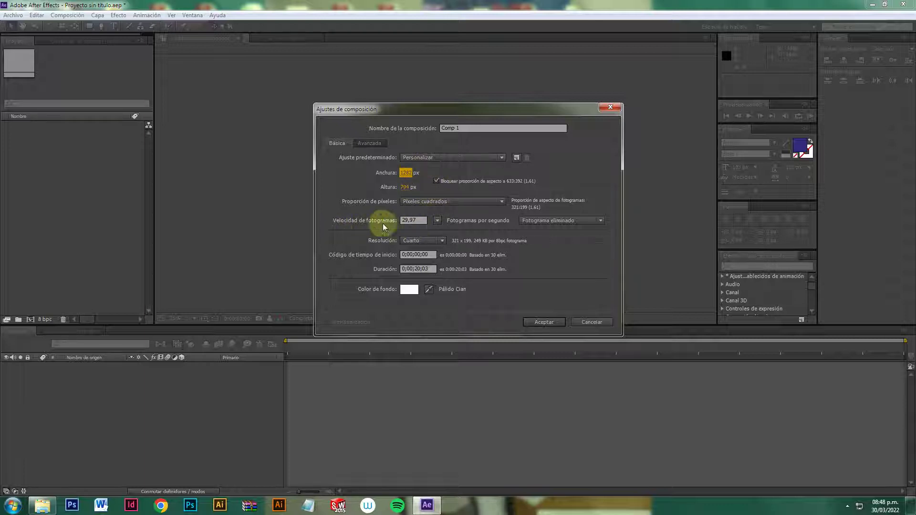
- Set the frame rate to 25 frames per second and create the composition
left_click(415, 220)
type("25,")
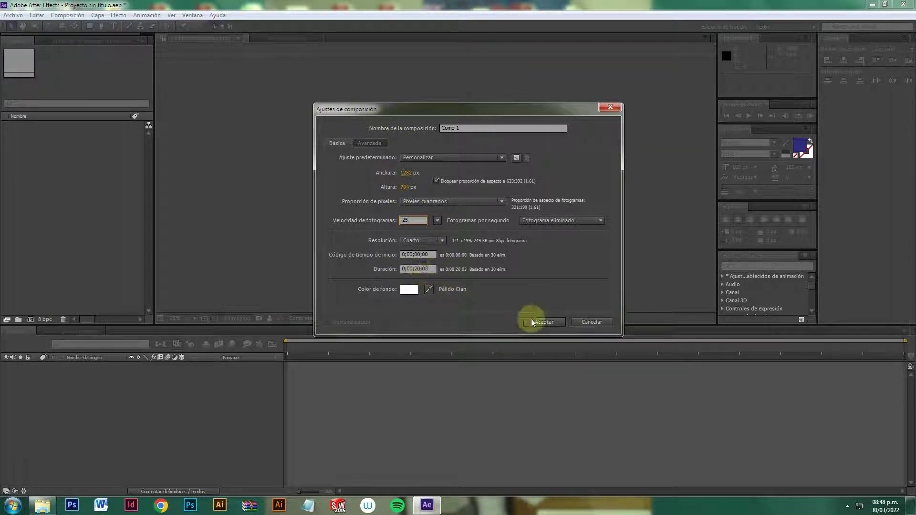
left_click(542, 322)
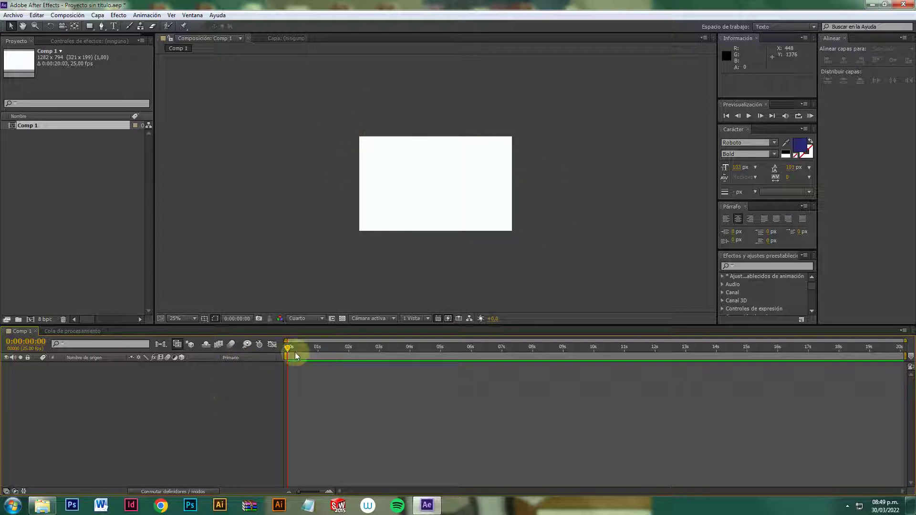
left_click_drag(287, 348, 475, 361)
left_click_drag(470, 358, 301, 355)
left_click_drag(502, 356, 868, 347)
key("period")
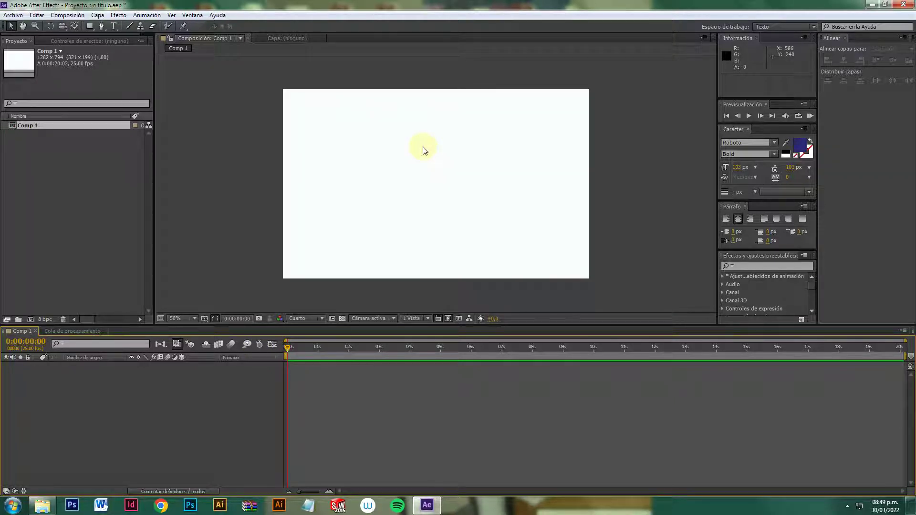
key("space")
left_click_drag(431, 165, 458, 165)
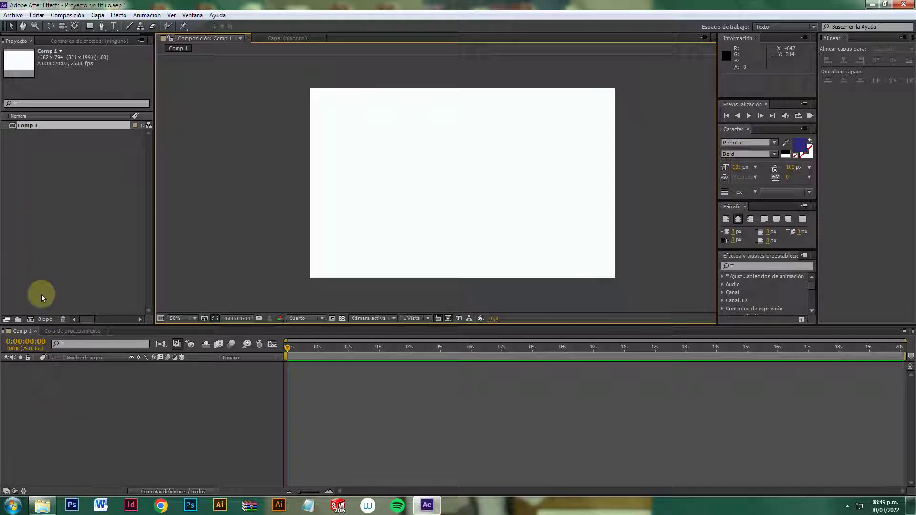
- Start importing a file into the project and browse to the sec4 folder inside corto
left_click(47, 507)
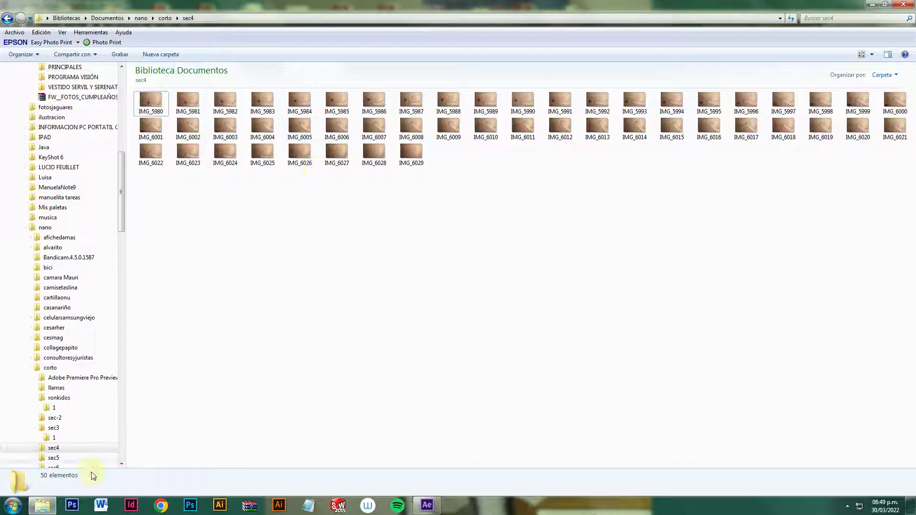
left_click(42, 506)
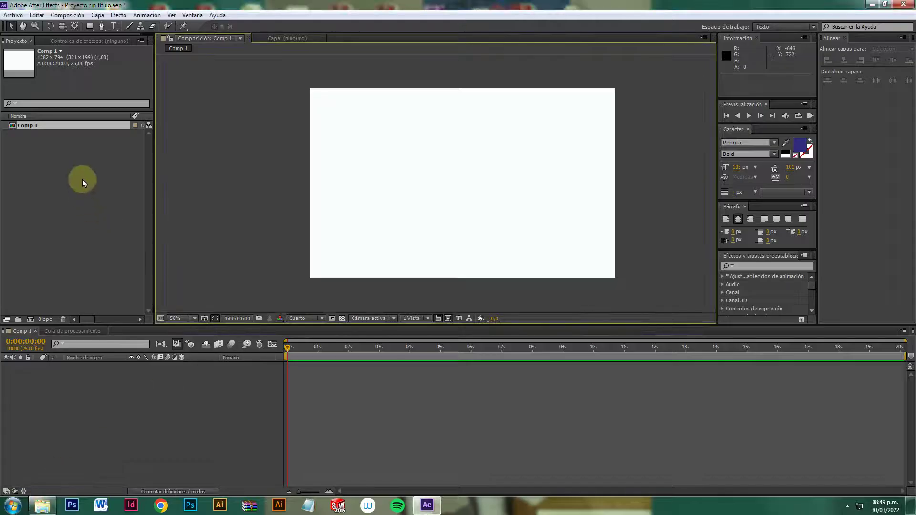
right_click(51, 208)
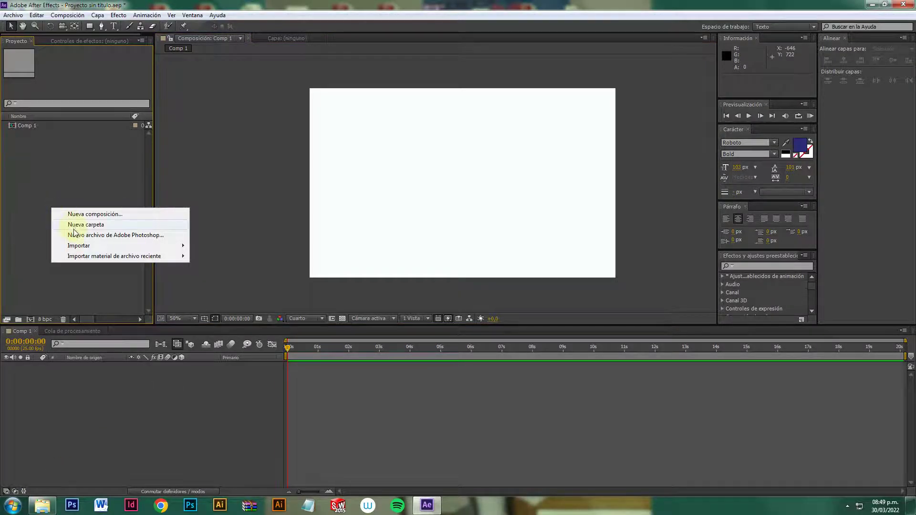
mouse_move(87, 249)
left_click(219, 245)
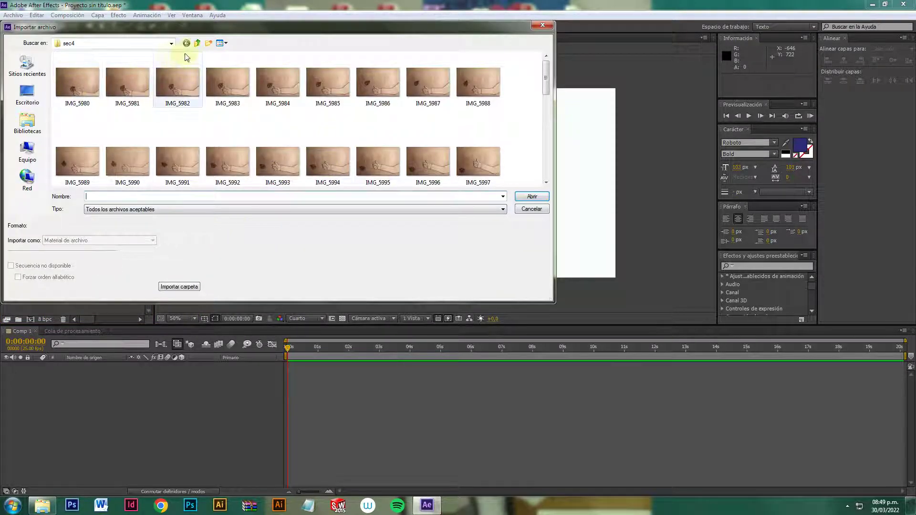
left_click(196, 43)
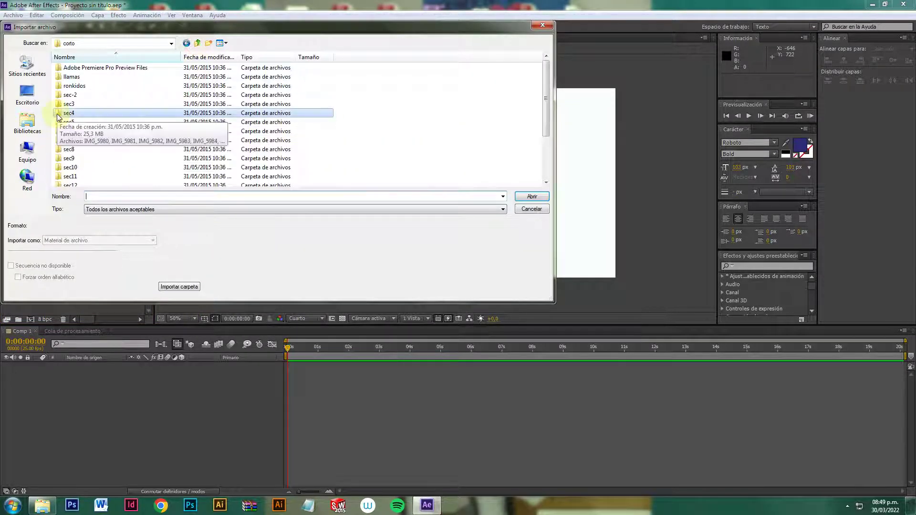
double_click(60, 113)
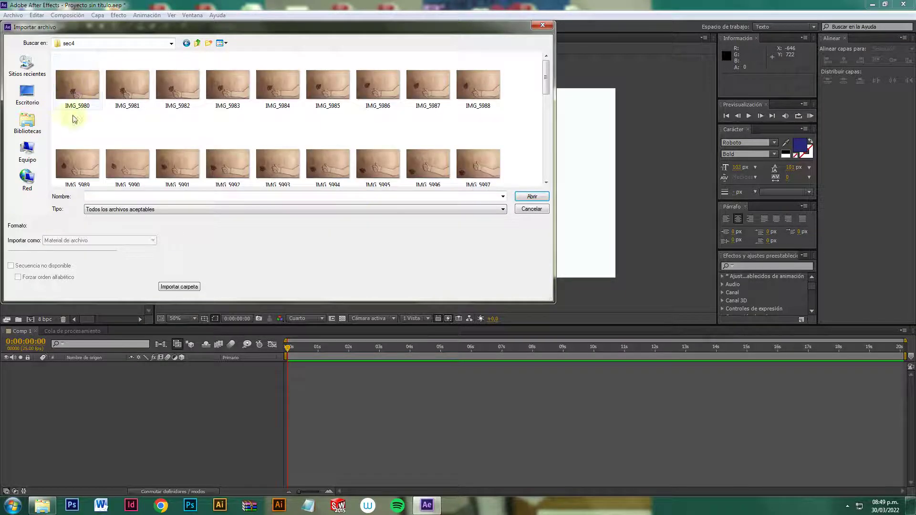
- Import the photos starting from IMG_5980 as a JPEG sequence with forced alphabetical order
left_click(76, 90)
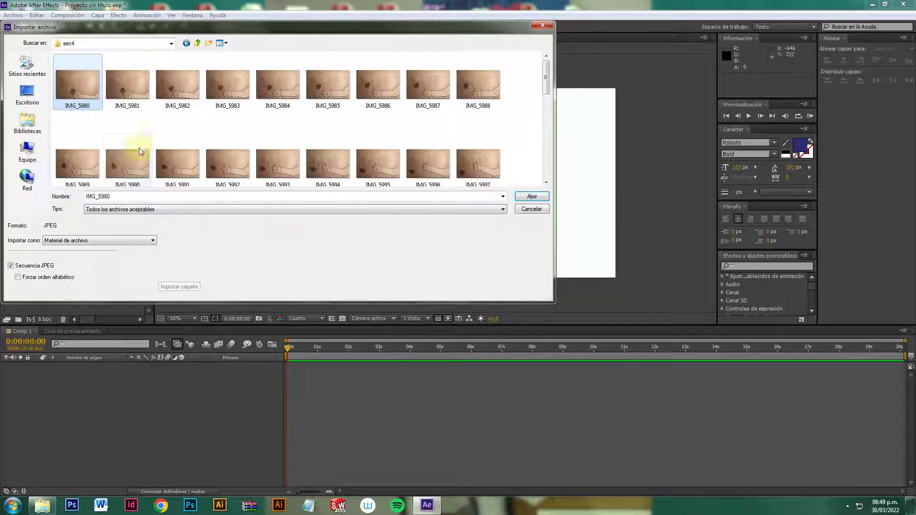
left_click(10, 266)
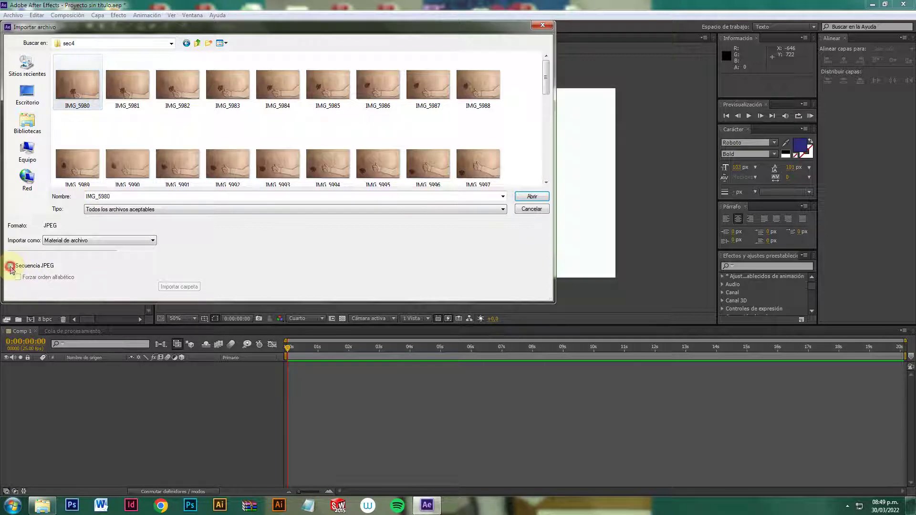
left_click(10, 266)
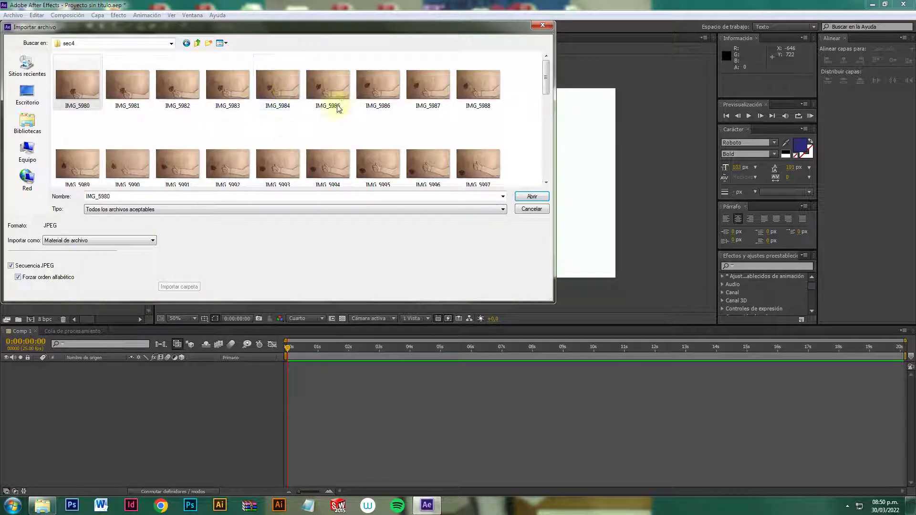
left_click(529, 197)
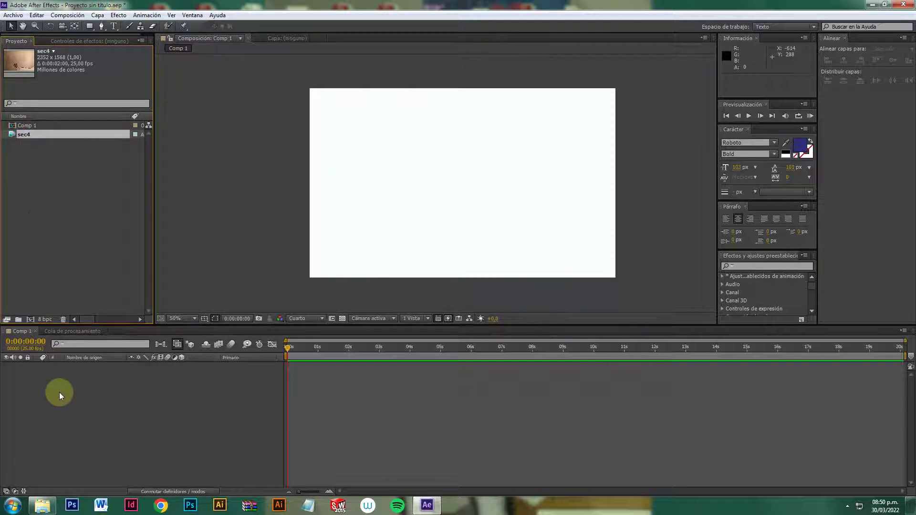
- Add the sec4 sequence to the Comp 1 timeline and scale it down until it just covers the composition frame
left_click_drag(32, 133, 50, 402)
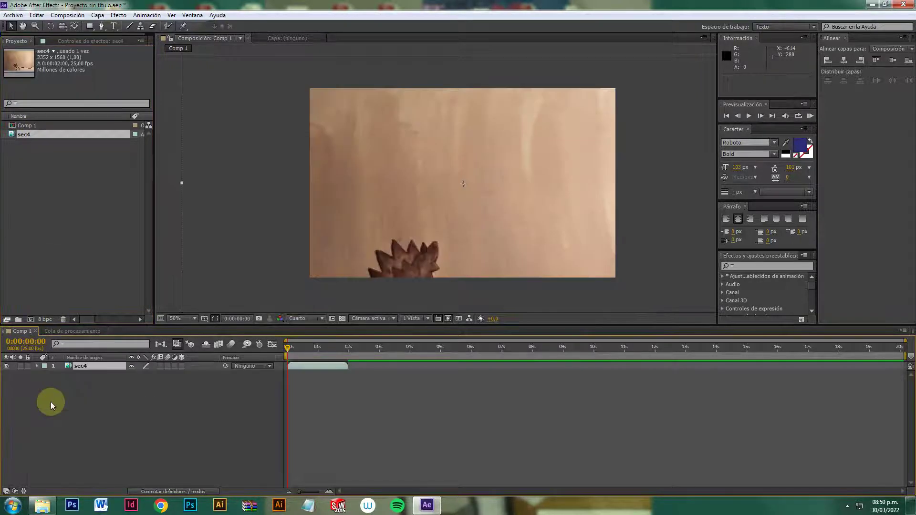
scroll(556, 217, "down", 2)
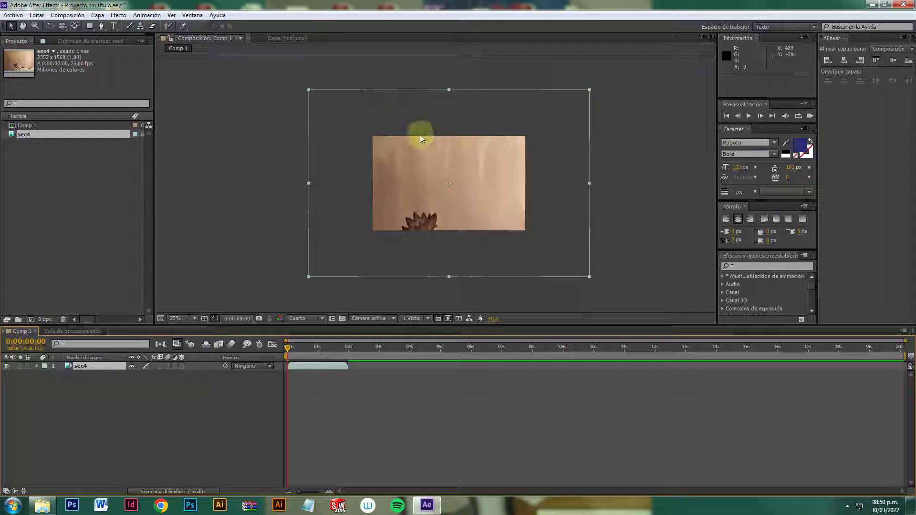
left_click_drag(590, 90, 577, 99)
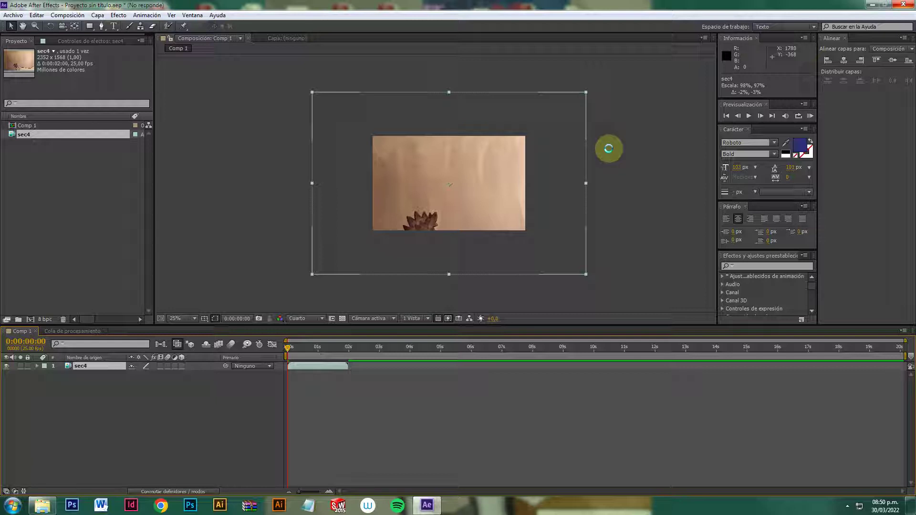
left_click(609, 148)
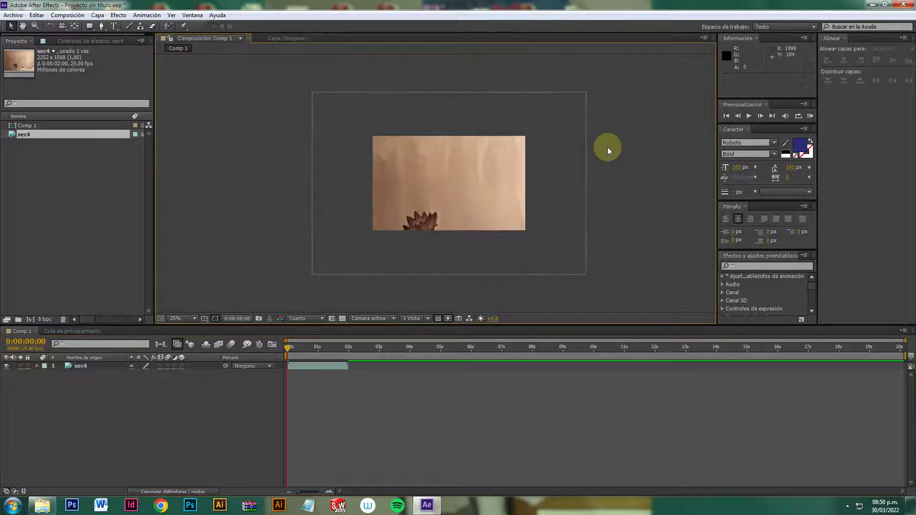
left_click(585, 96)
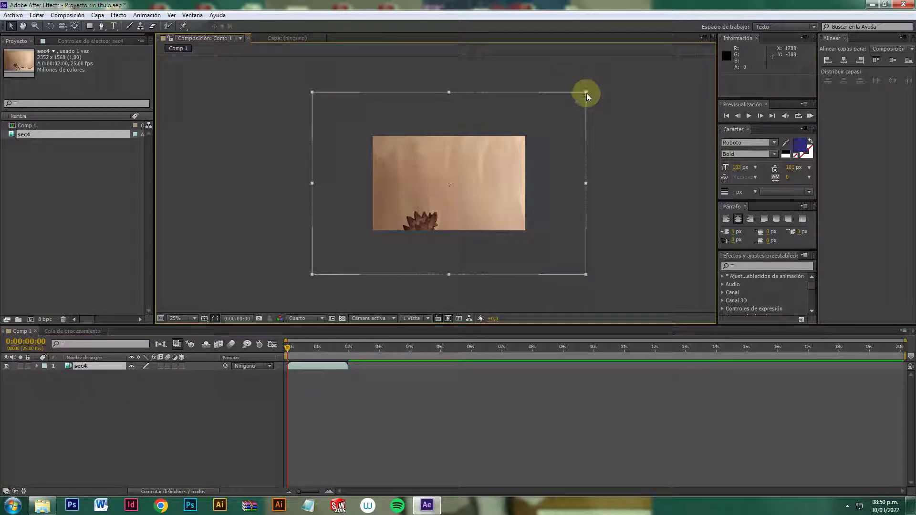
left_click_drag(586, 93, 528, 130)
left_click(548, 162)
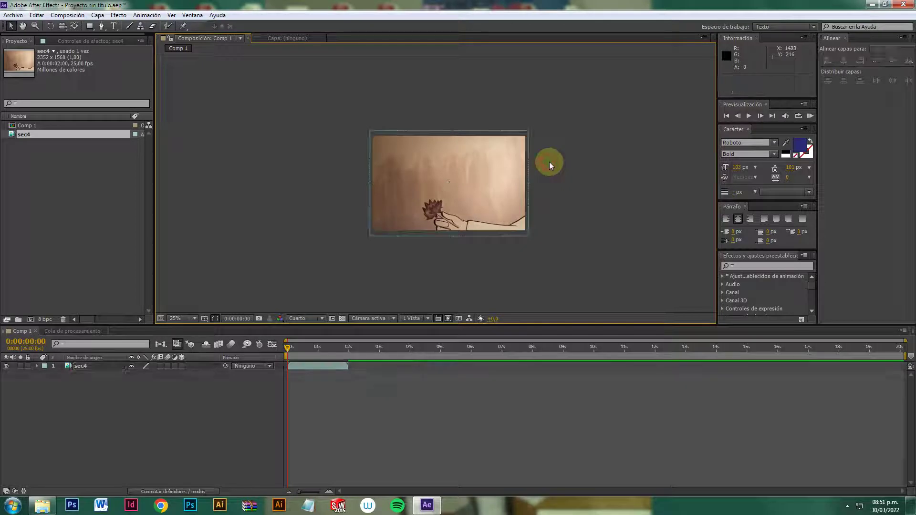
left_click(522, 150)
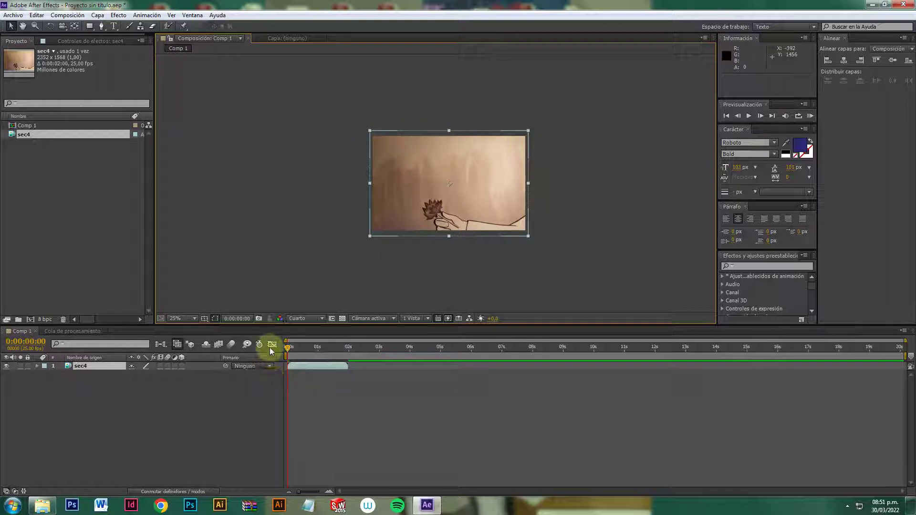
- Play the sec4 animation several times to check its speed, returning the playhead to the start after each playback
key("space")
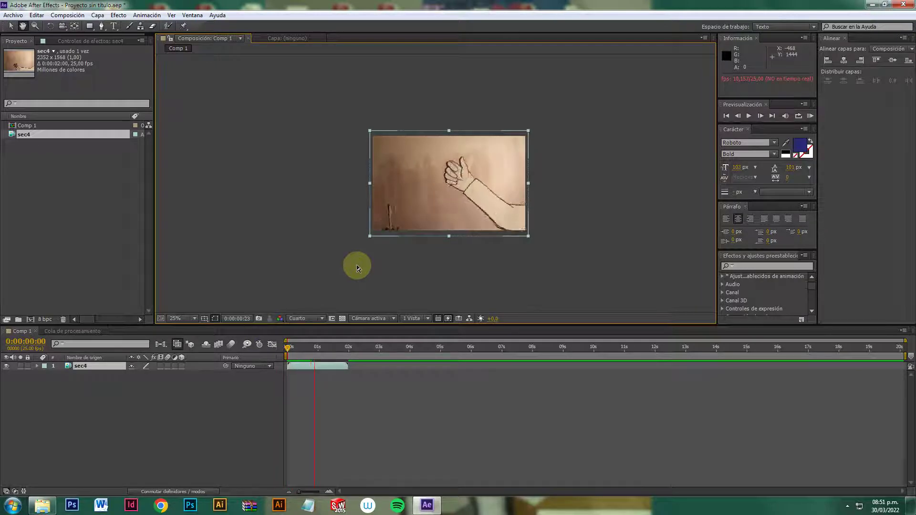
left_click(374, 419)
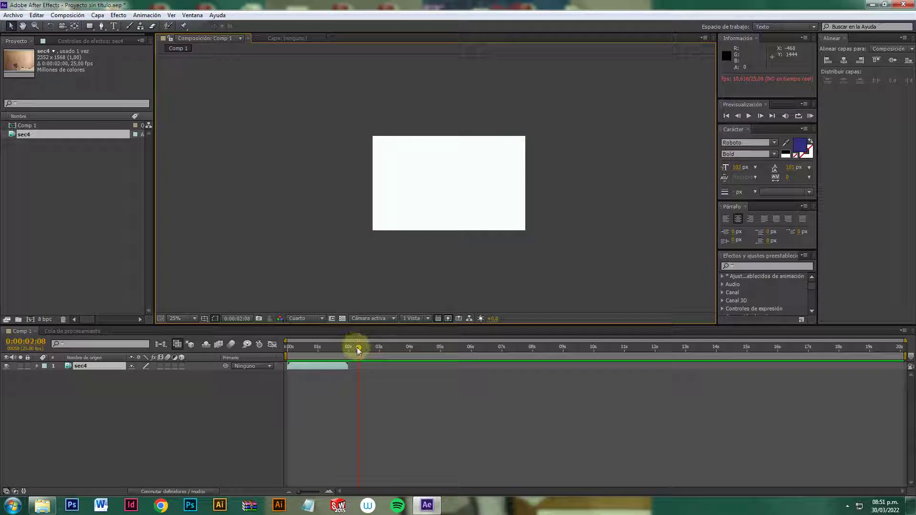
left_click_drag(357, 348, 257, 348)
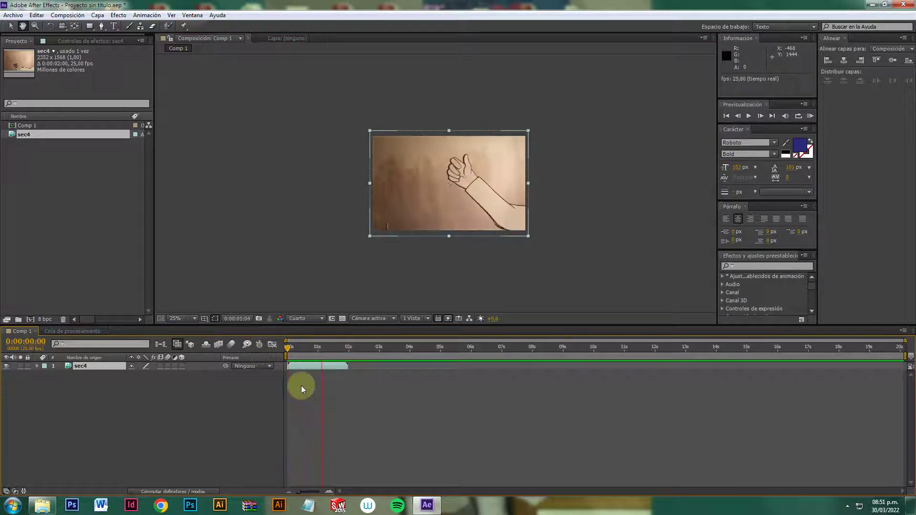
left_click(350, 404)
left_click_drag(346, 350, 217, 351)
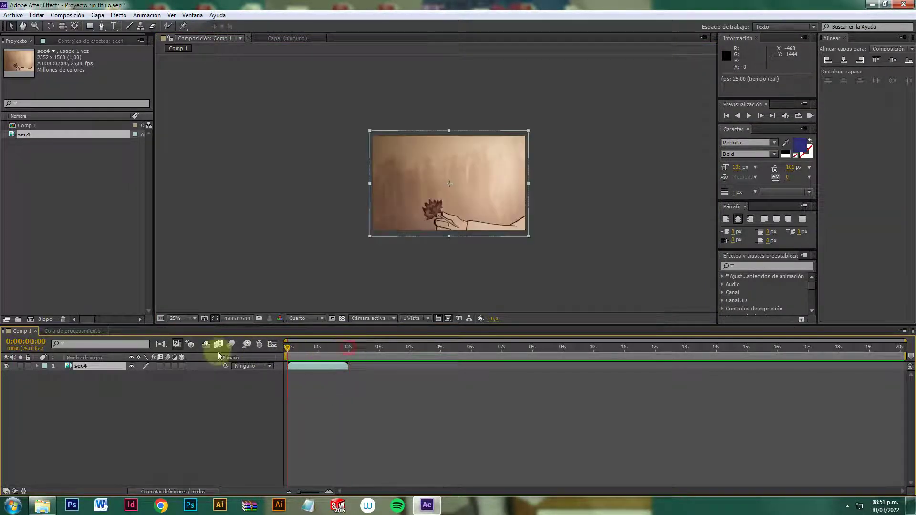
left_click(286, 398)
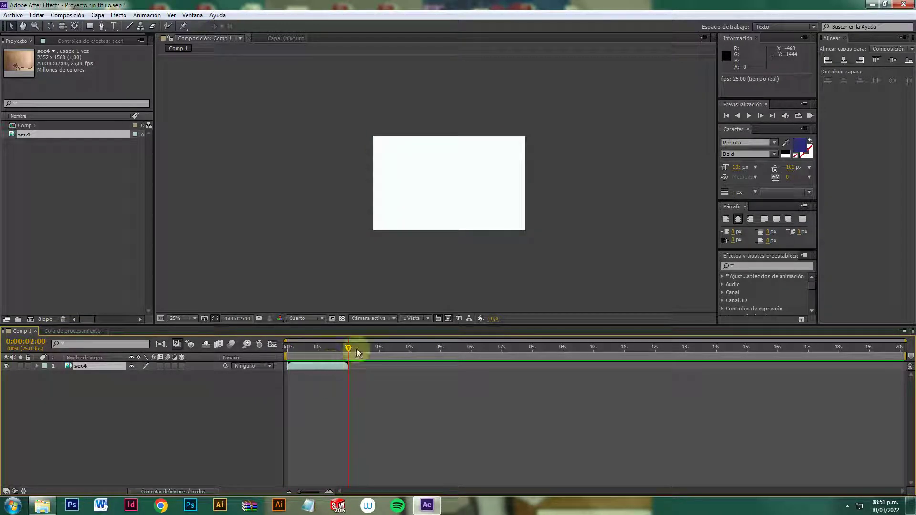
left_click_drag(349, 352, 233, 351)
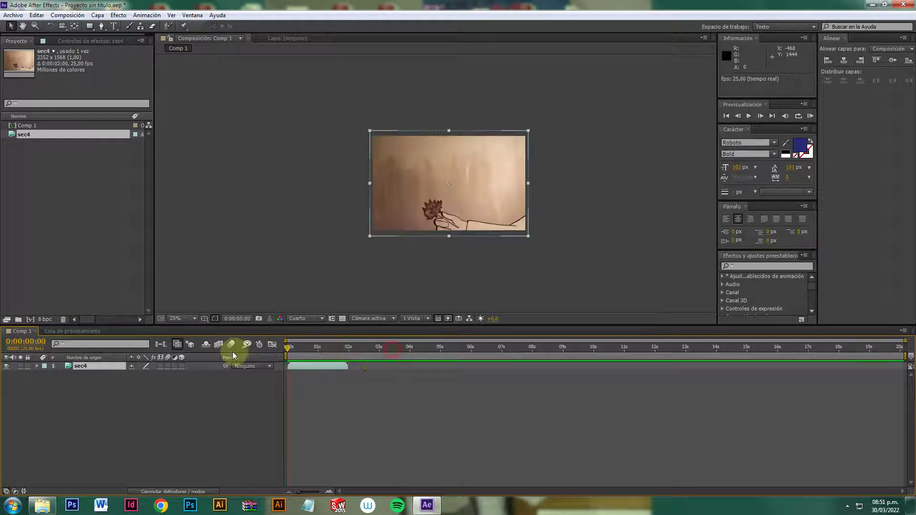
- Open the time stretch settings for the sec4 layer and enter a stretch factor of 150%
right_click(323, 365)
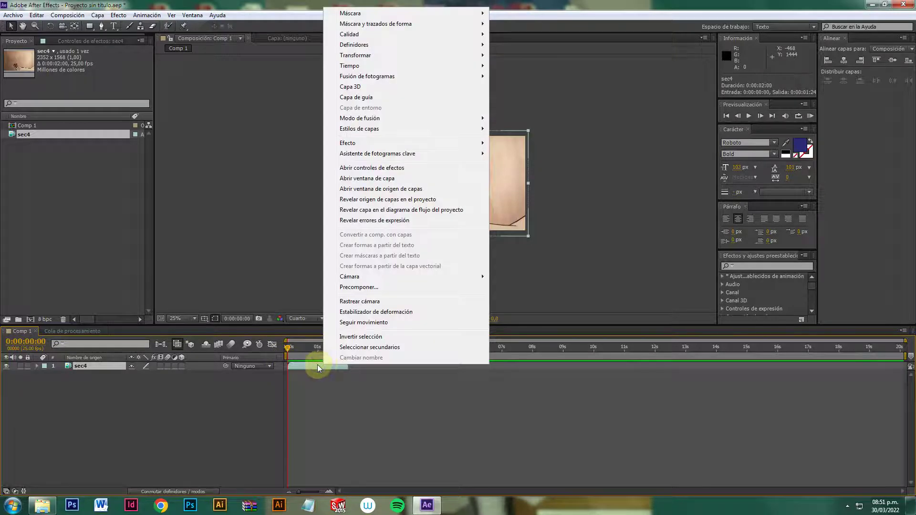
mouse_move(377, 65)
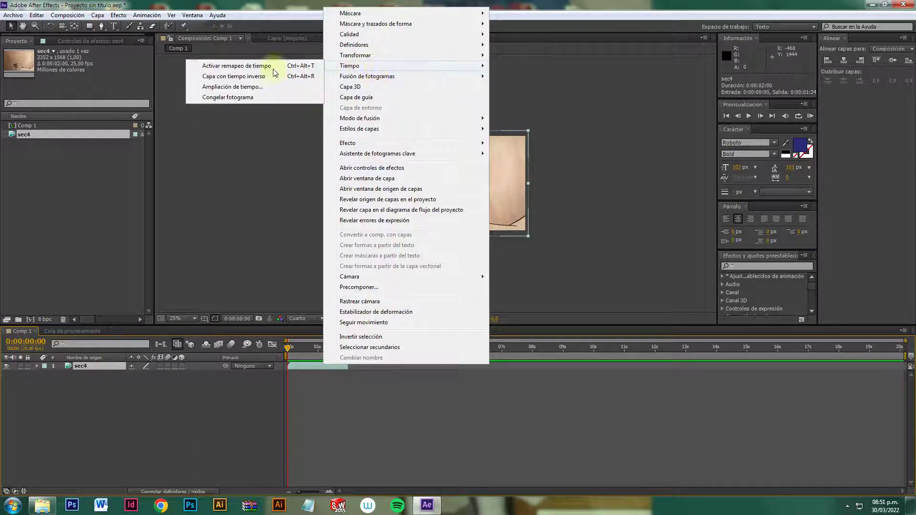
left_click(231, 87)
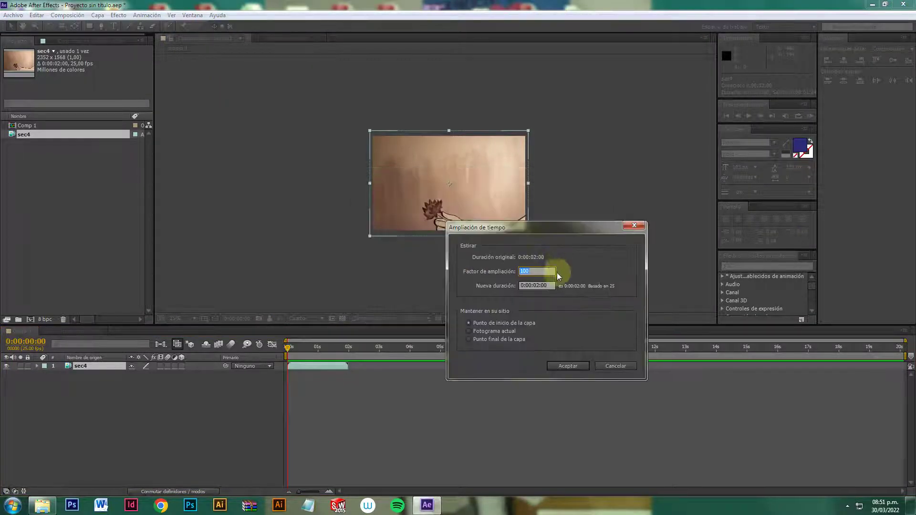
left_click_drag(519, 227, 539, 237)
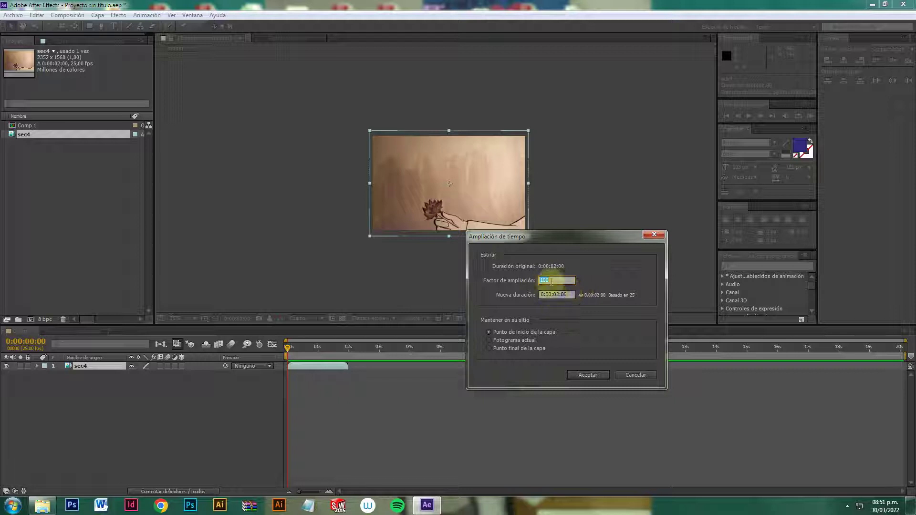
type("150")
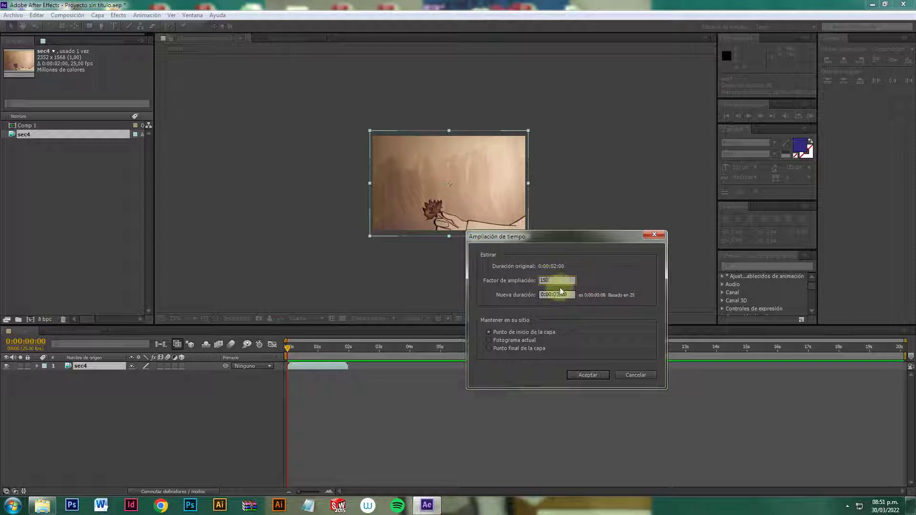
left_click(565, 294)
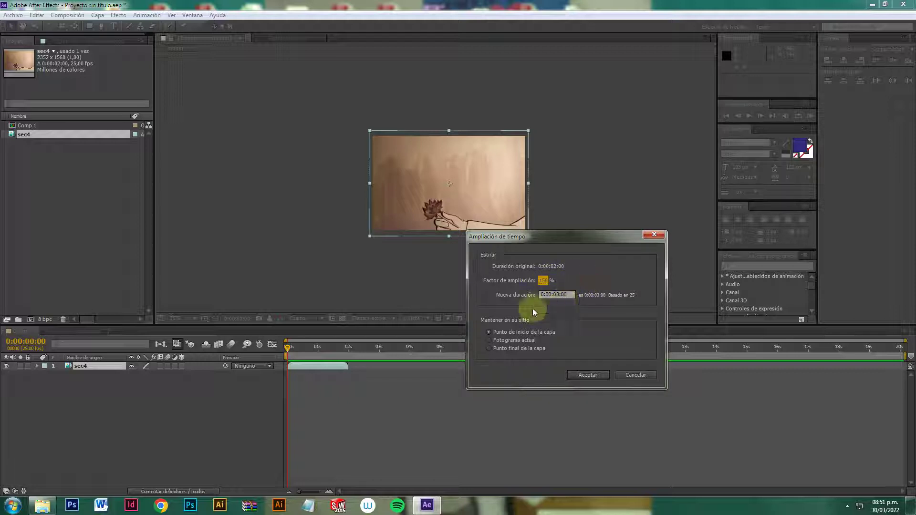
- Try a stretch factor of 50% for the sec4 layer
left_click(543, 281)
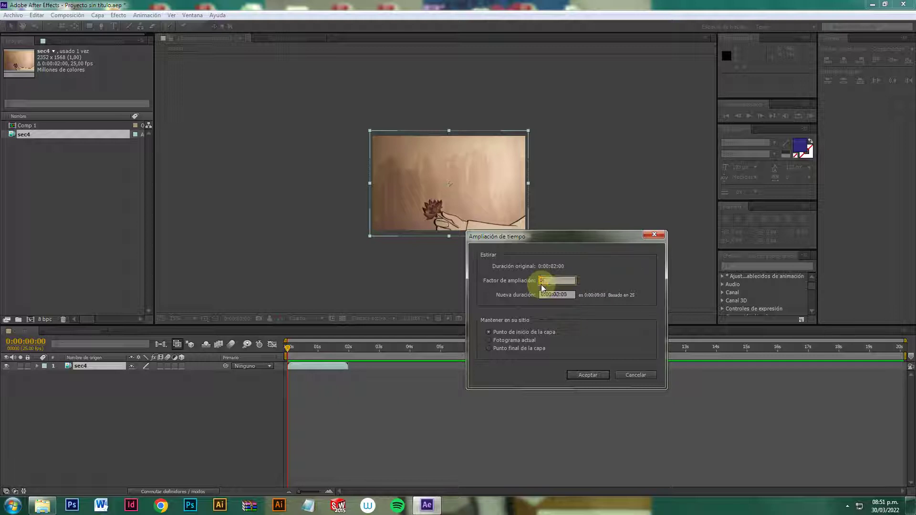
type("50")
left_click(596, 277)
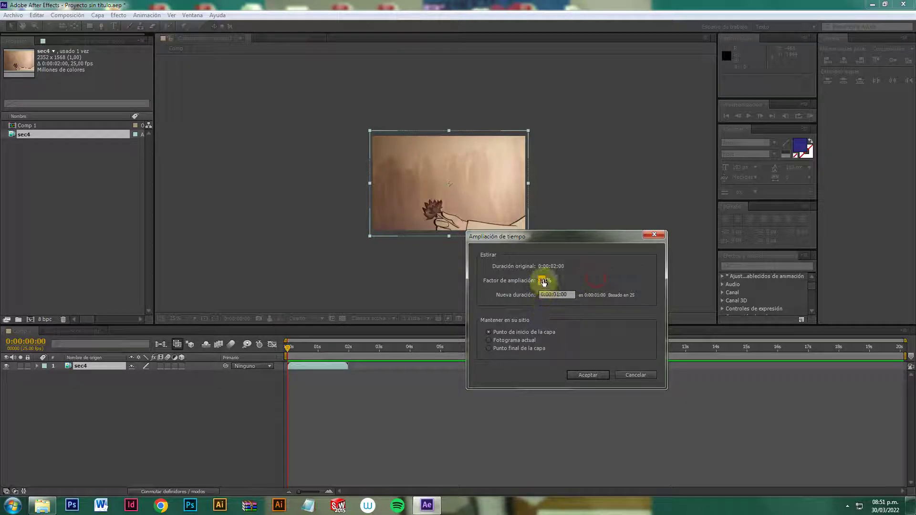
- Set the stretch factor back to 150% and apply the time stretch to the sec4 layer
left_click(543, 281)
type("150")
left_click(597, 274)
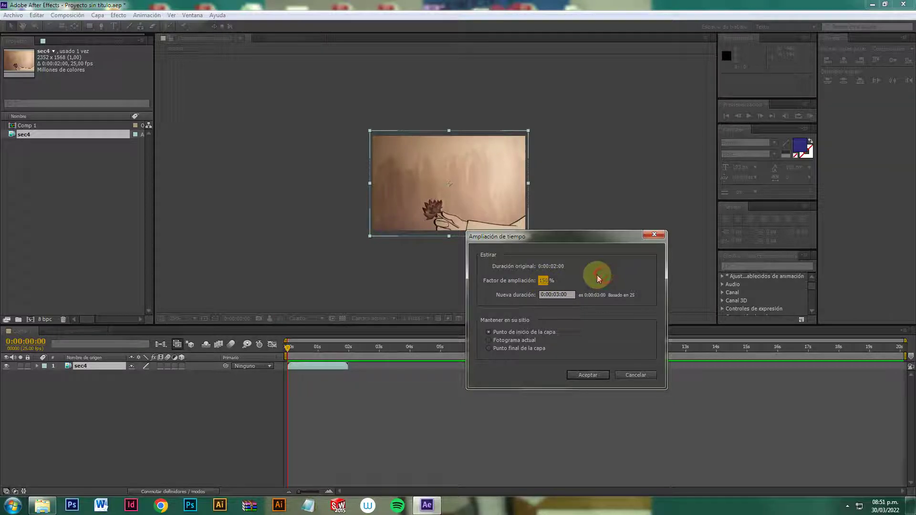
left_click(582, 375)
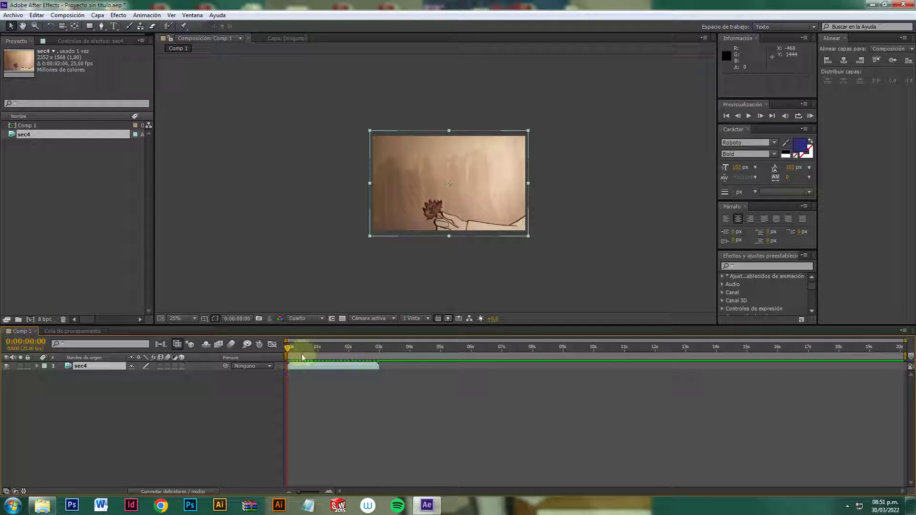
- Play the slowed-down sec4 animation to its end and return the playhead to the start
key("space")
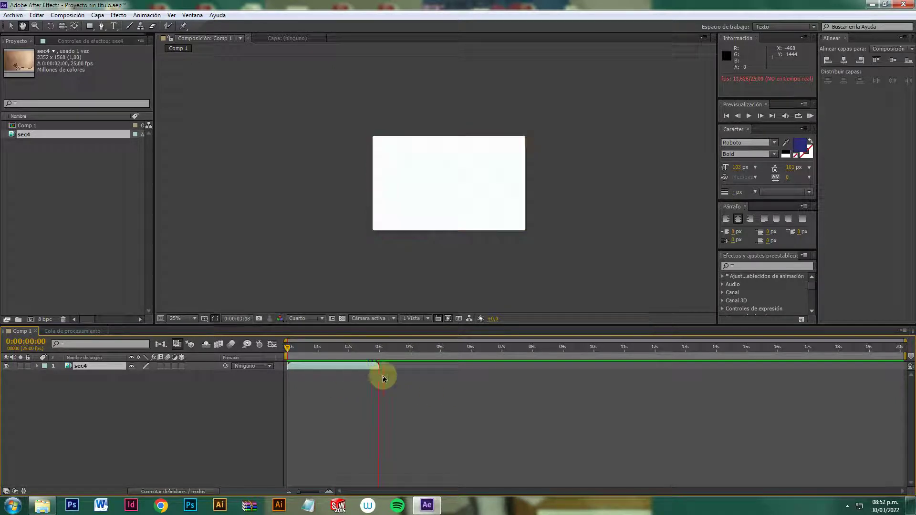
key("space")
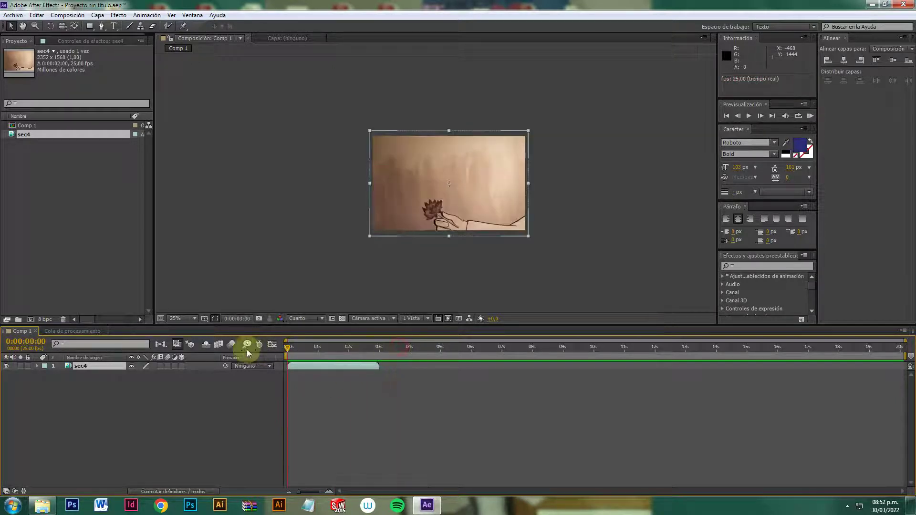
- Replay the stretched sec4 layer from the first frame and bring the playhead back to 0:00:00:00
key("space")
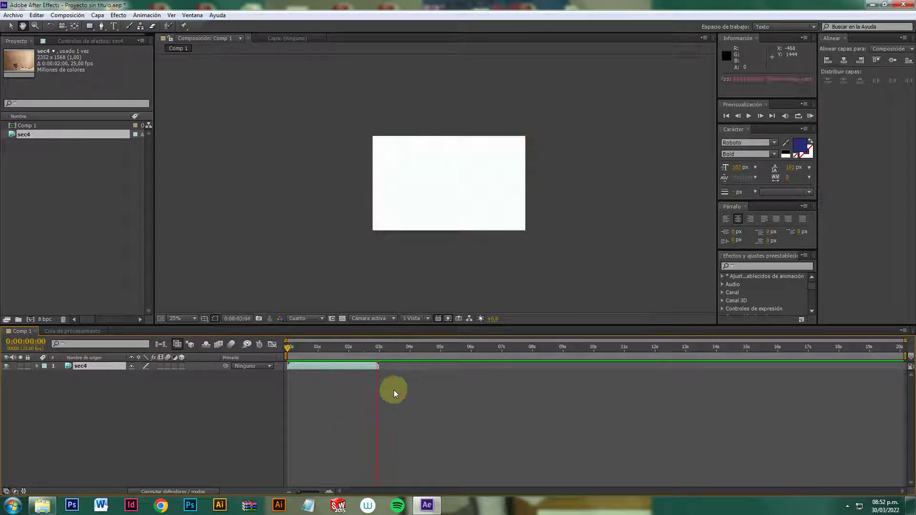
key("space")
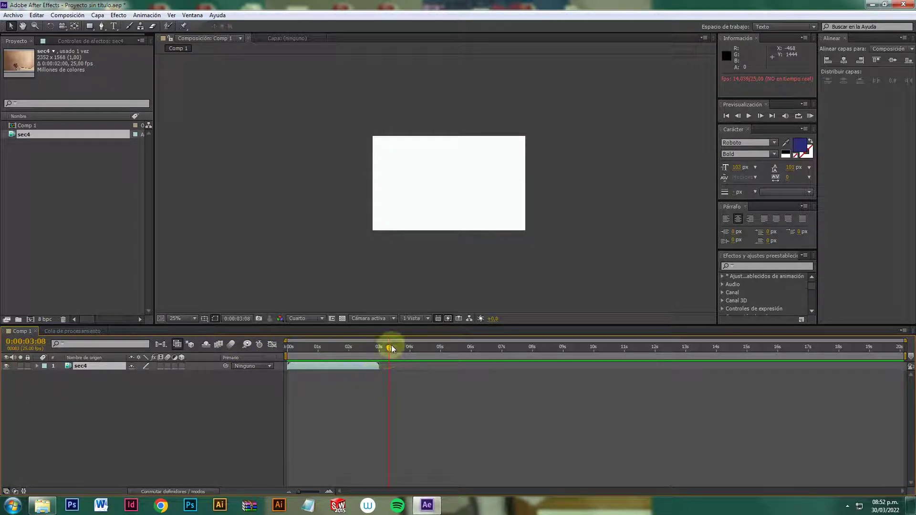
left_click_drag(390, 347, 245, 352)
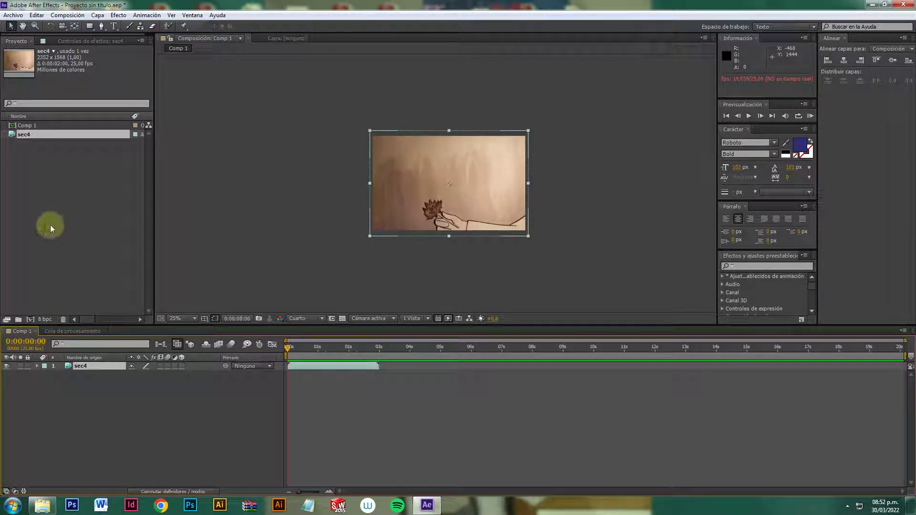
- Import the photos in the sec3 folder as a JPEG sequence, starting from IMG_5744
right_click(44, 198)
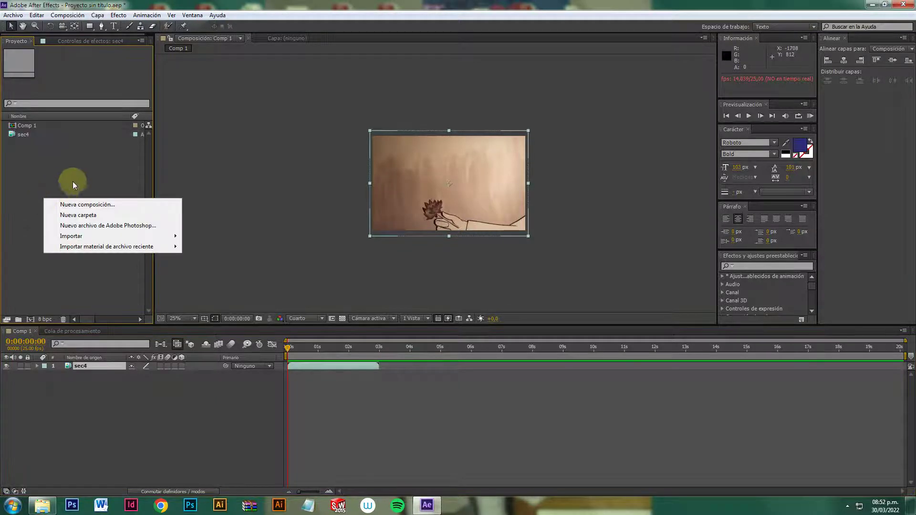
mouse_move(123, 237)
left_click(191, 237)
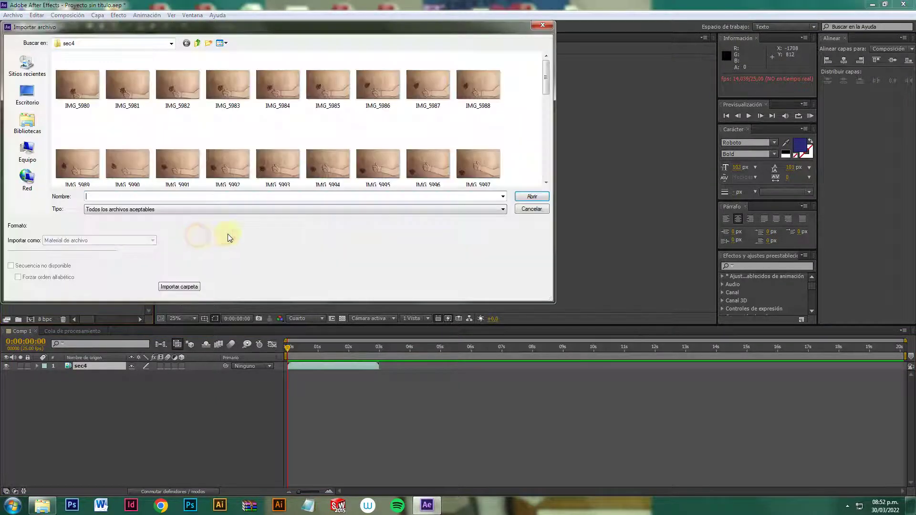
left_click(197, 43)
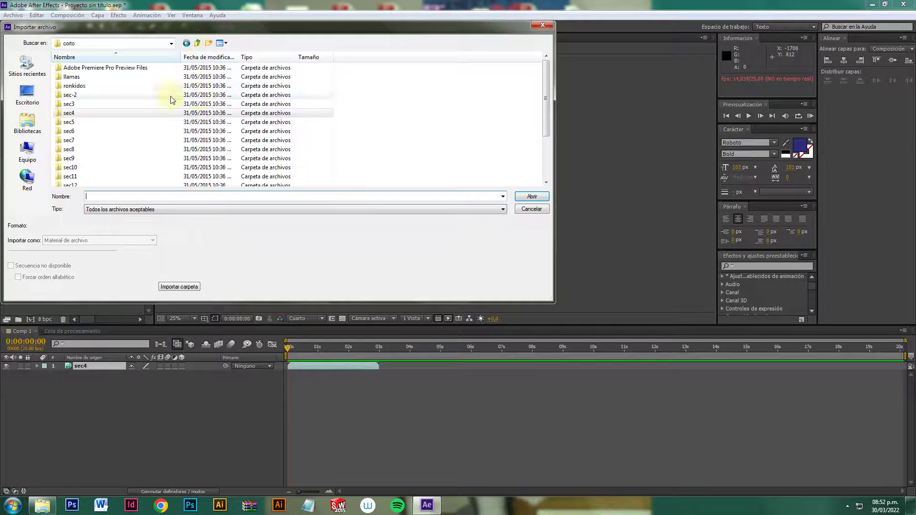
double_click(94, 105)
left_click(128, 78)
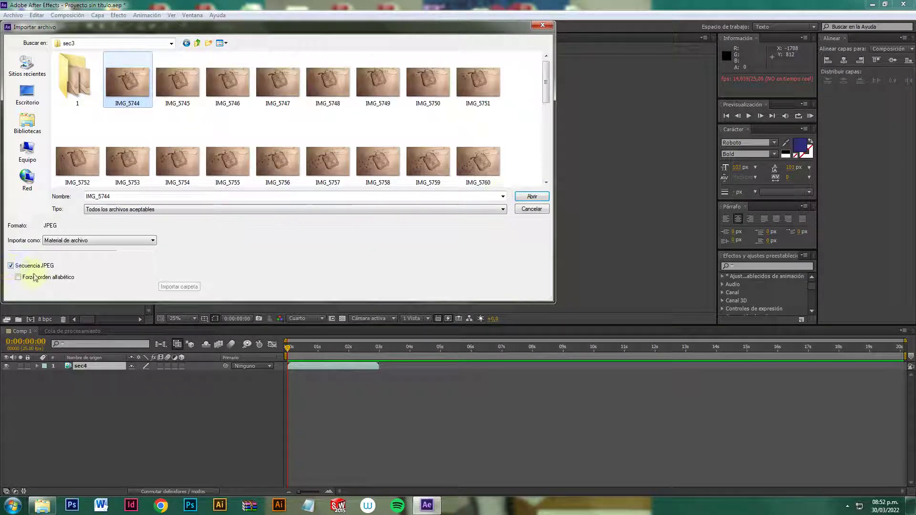
left_click(531, 196)
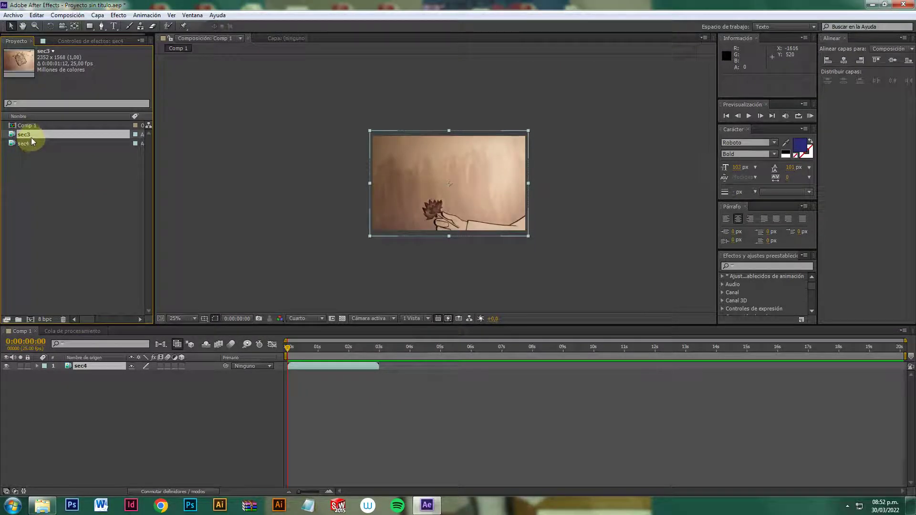
- Add the sec3 sequence to the composition beneath the sec4 layer and scale it to about 57% to fit the frame
left_click_drag(31, 136, 75, 394)
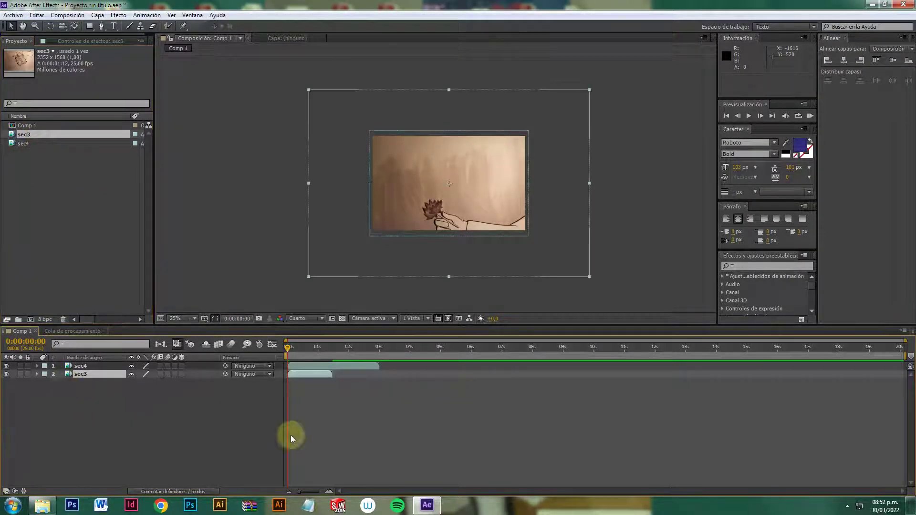
left_click_drag(589, 90, 537, 131)
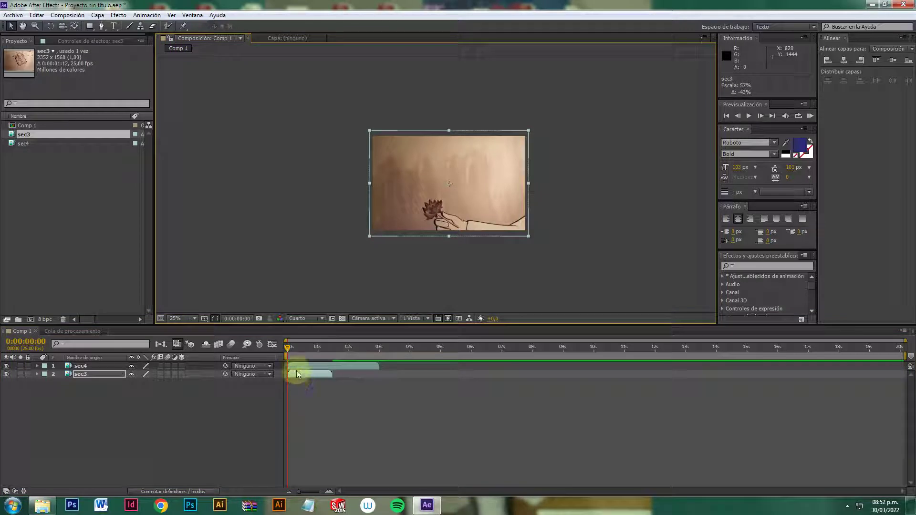
mouse_move(296, 366)
left_mouse_down()
mouse_move(306, 367)
mouse_move(295, 368)
left_mouse_up()
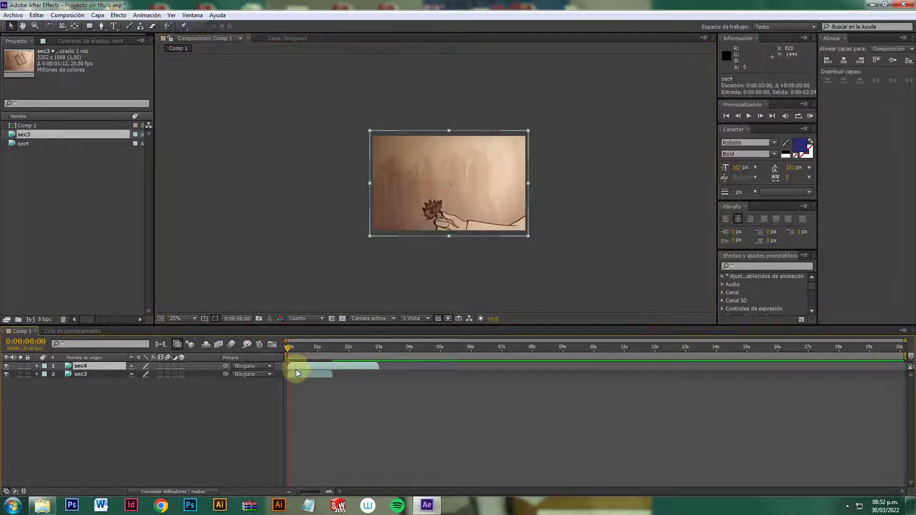
left_click_drag(105, 365, 102, 389)
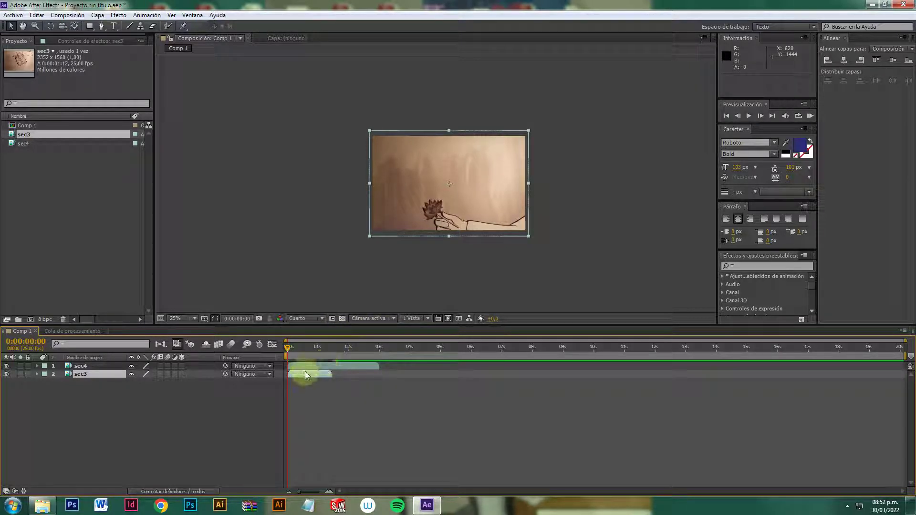
- Move the sec4 layer along the timeline to start at about 2 seconds, after the end of the sec3 layer
left_click_drag(293, 366, 313, 376)
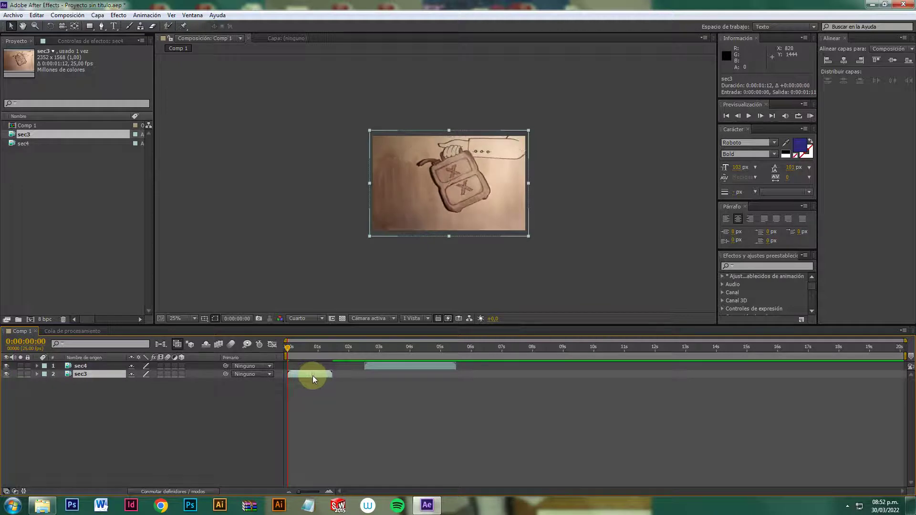
left_click_drag(372, 365, 355, 370)
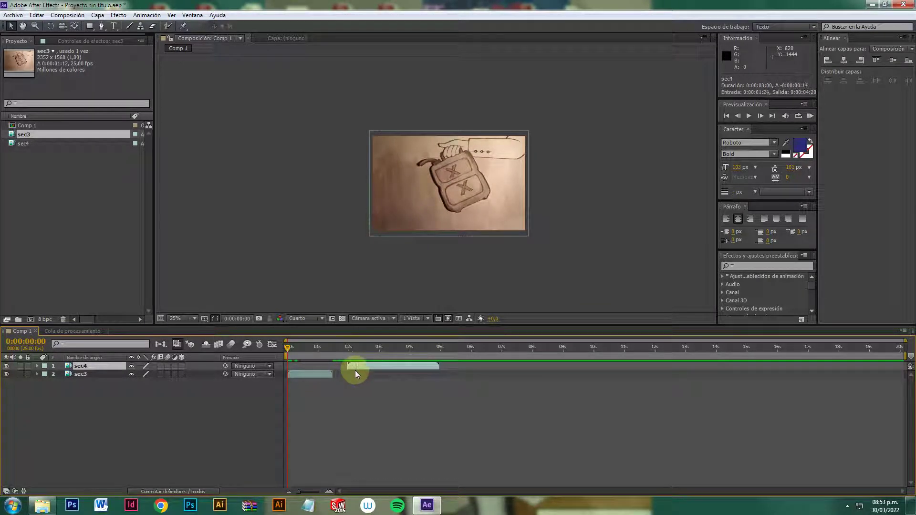
left_click(332, 375)
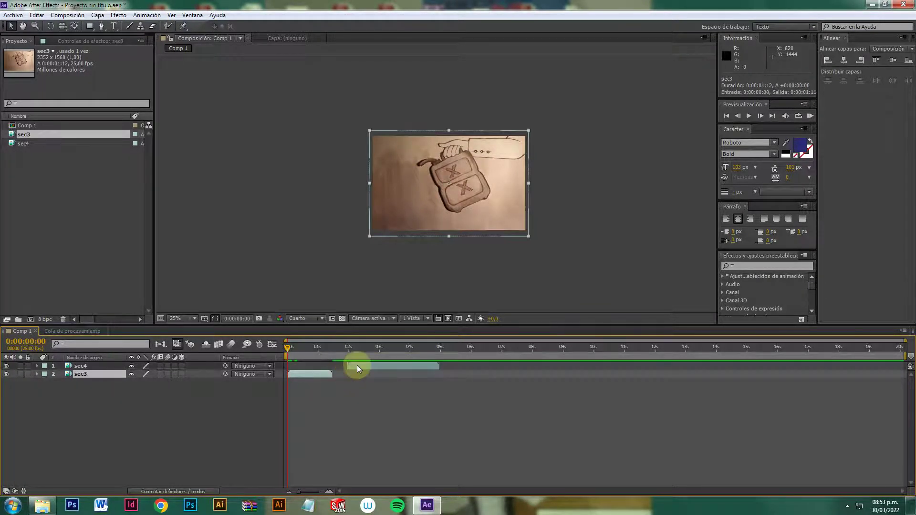
left_click_drag(347, 366, 351, 365)
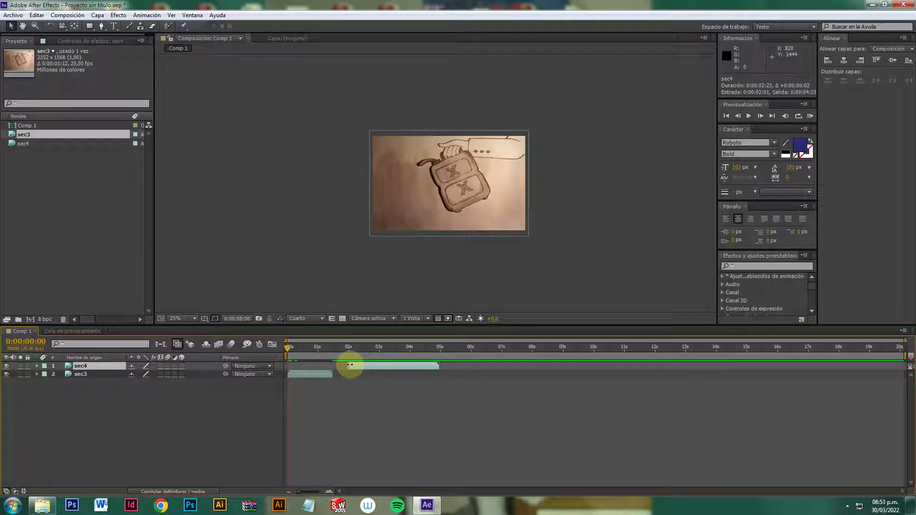
- Play the sec3 layer from the start to check its speed and place the playhead at 0:00:00:24
left_click(319, 374)
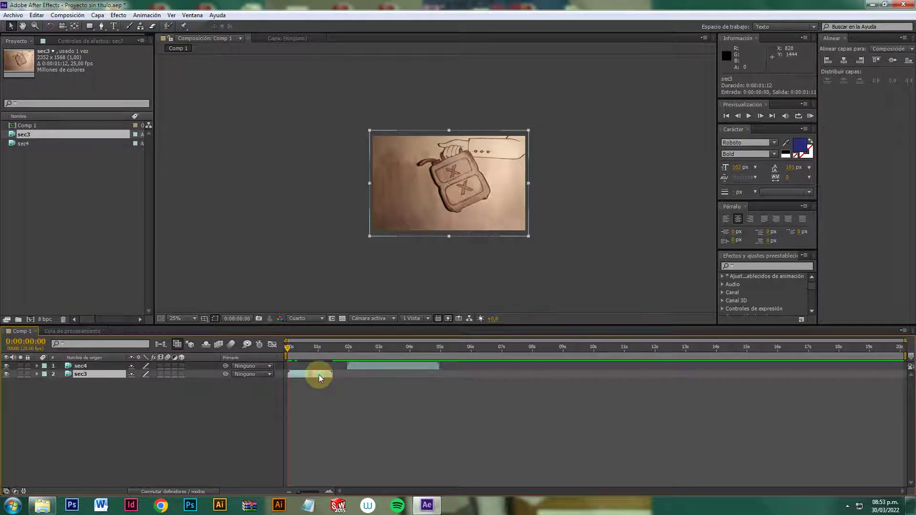
key("space")
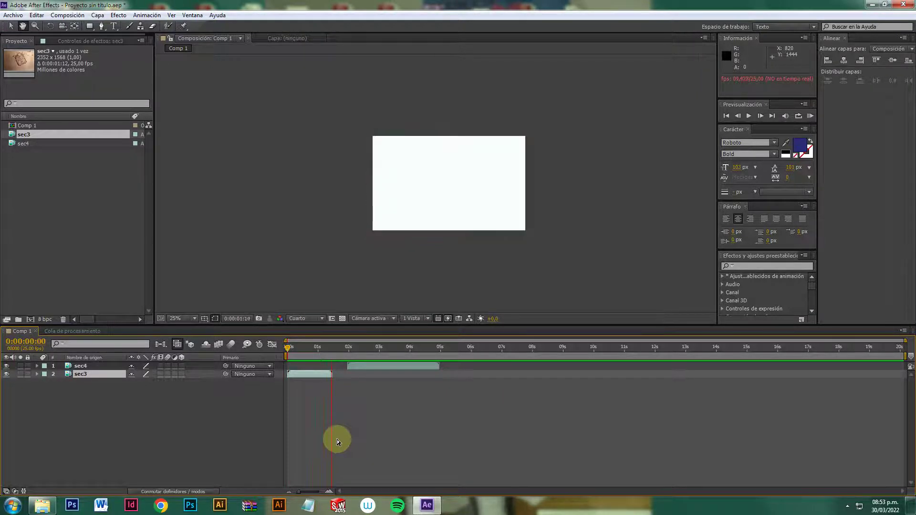
right_click(324, 376)
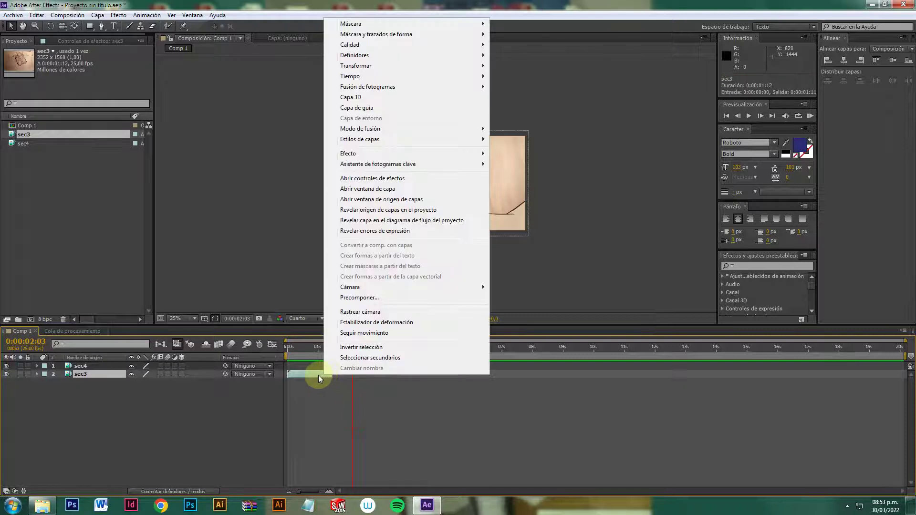
left_click(319, 375)
left_click_drag(353, 349, 320, 357)
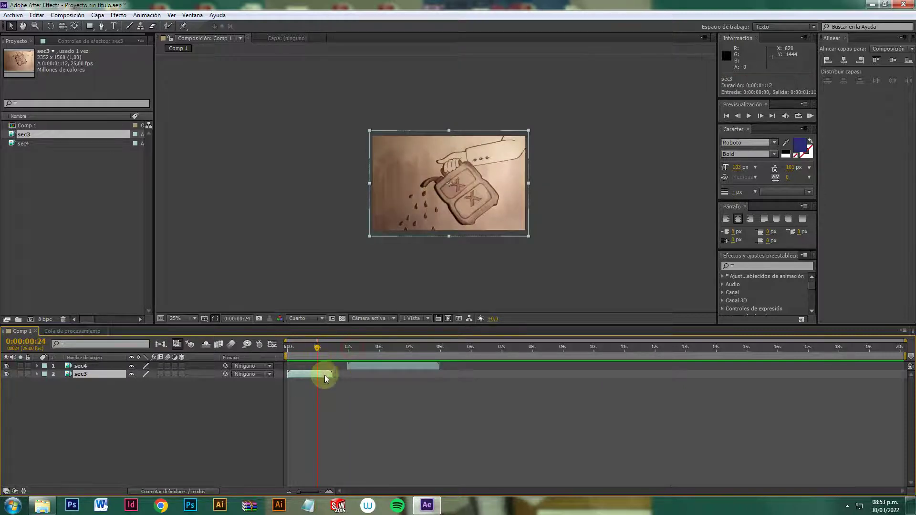
- Apply a time stretch with a factor of 150% to the sec3 layer
right_click(324, 375)
mouse_move(375, 79)
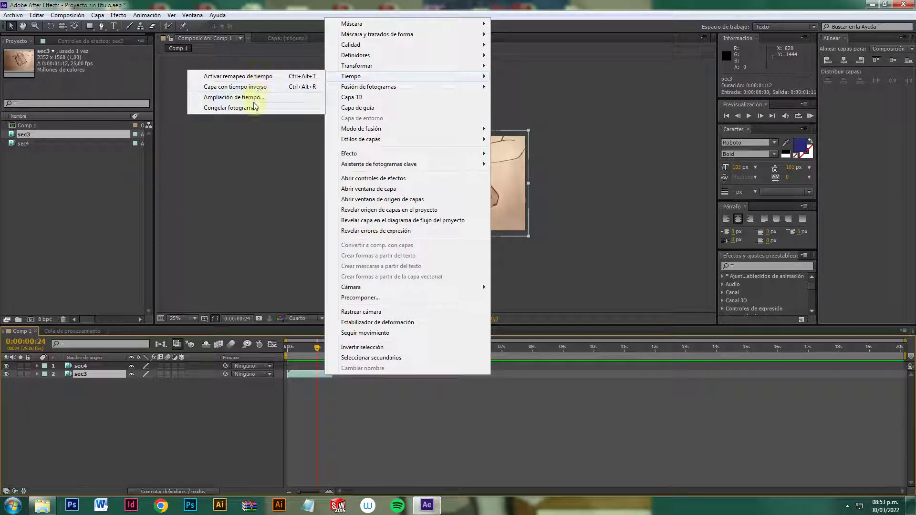
left_click(234, 97)
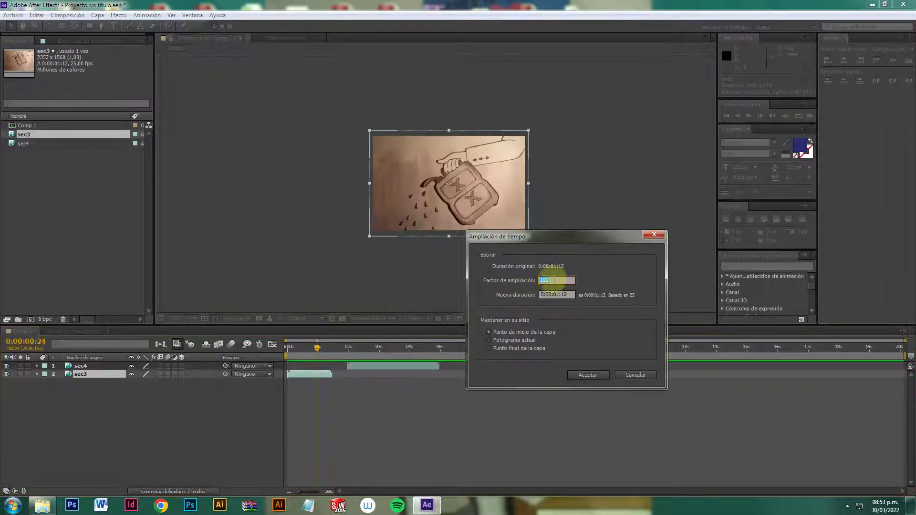
type("150")
left_click(589, 375)
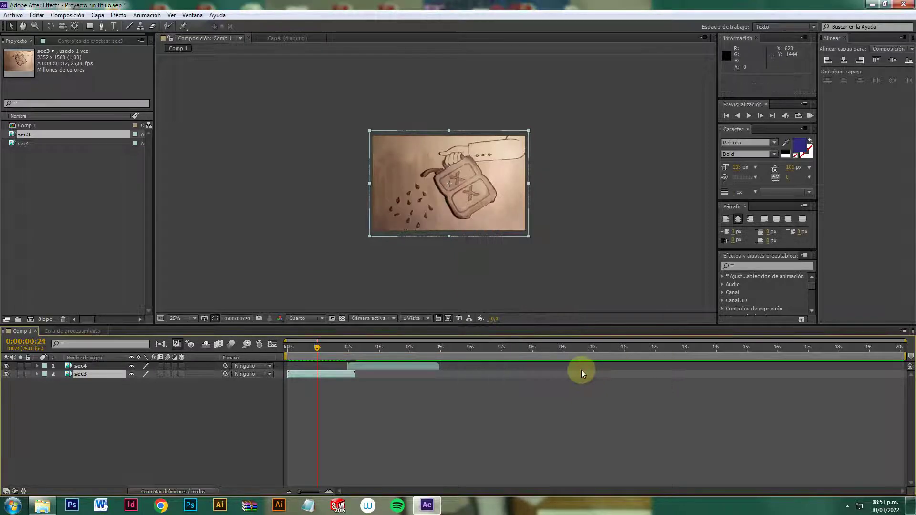
- Shift the sec4 layer to start at 0:00:02:05, where sec3 ends, and play both sequences from the start
left_click_drag(366, 365, 373, 365)
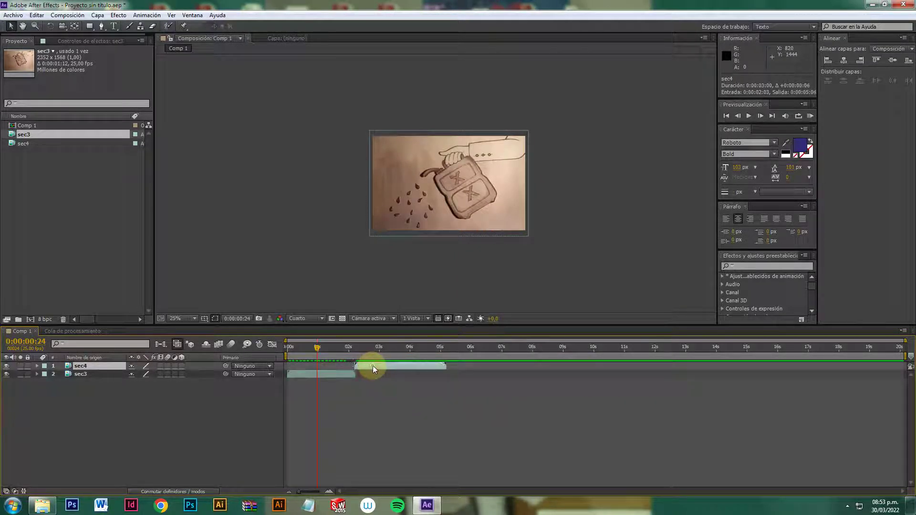
left_click_drag(315, 351, 276, 352)
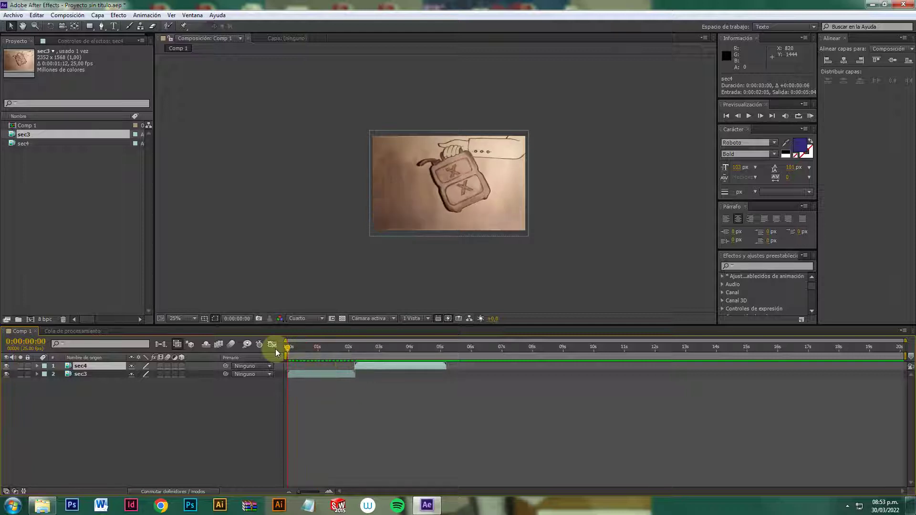
key("space")
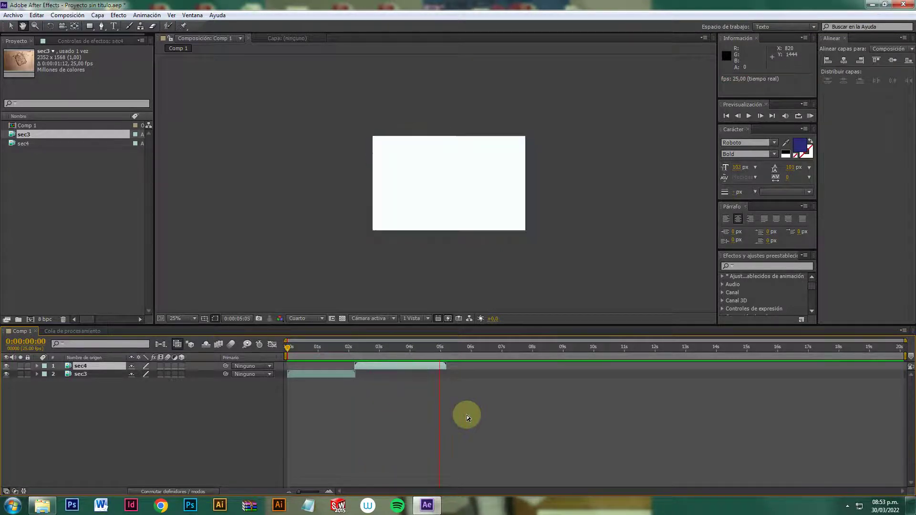
key("space")
- Open the file import and examine the photos in the llamas, sec-2 and sec5 folders inside corto
right_click(37, 218)
mouse_move(85, 258)
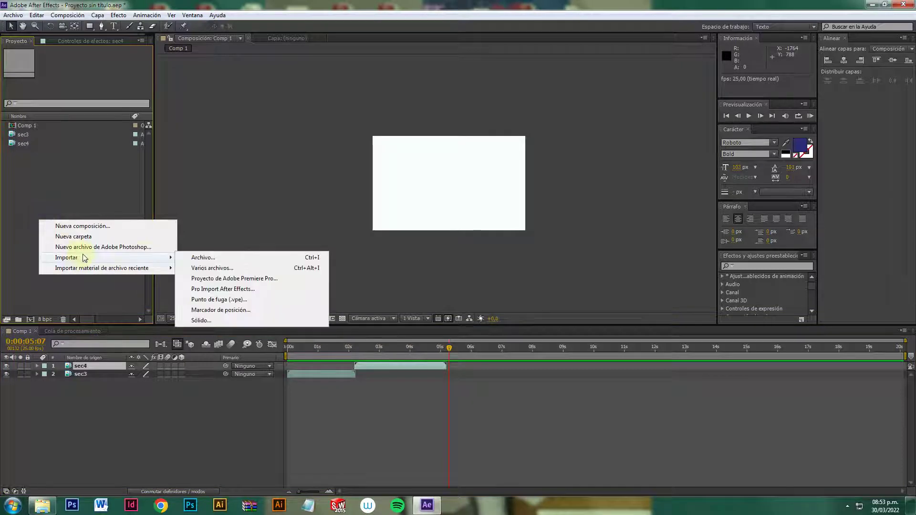
left_click(189, 257)
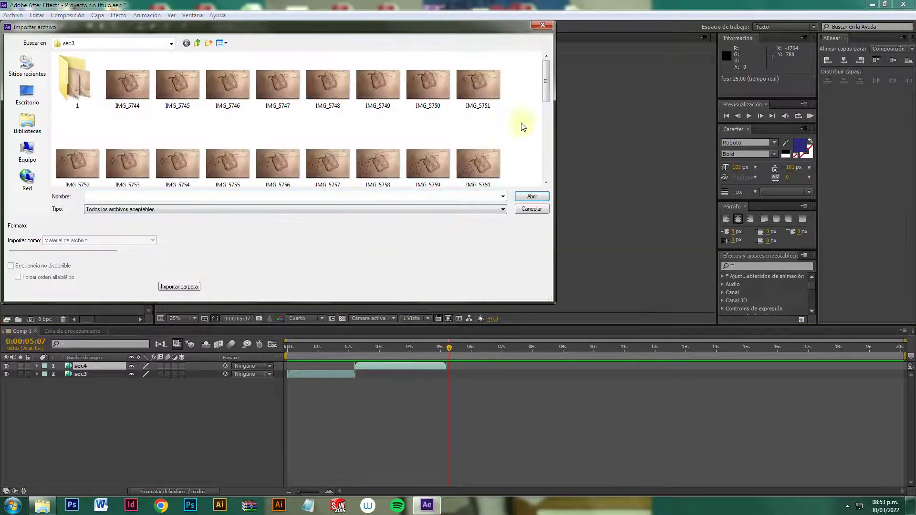
left_click(197, 43)
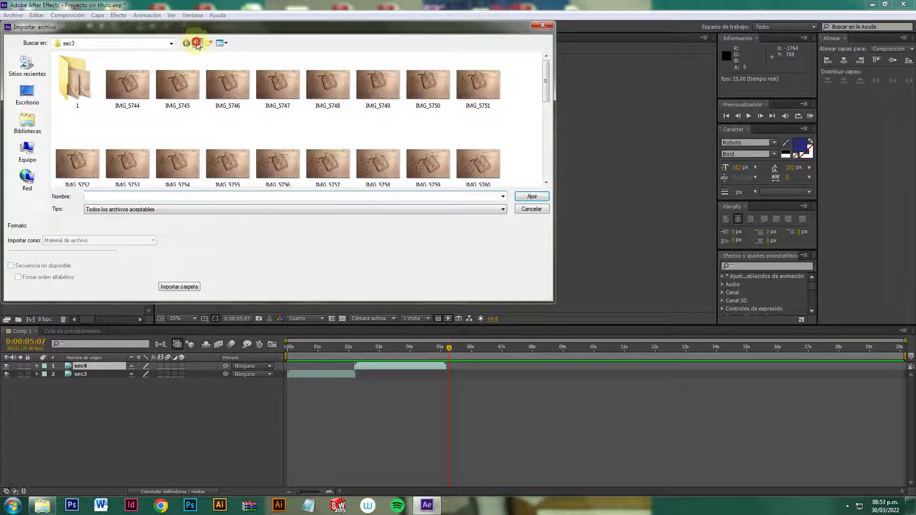
double_click(76, 81)
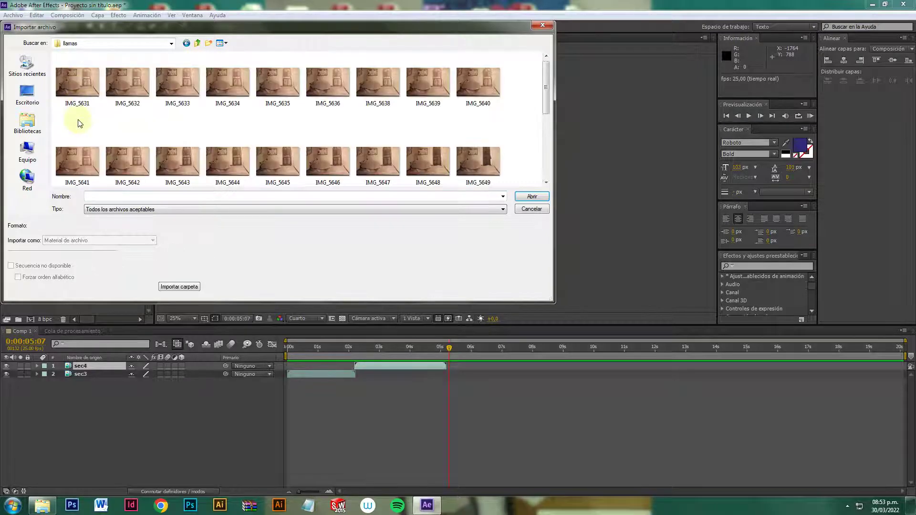
scroll(337, 140, "down", 3)
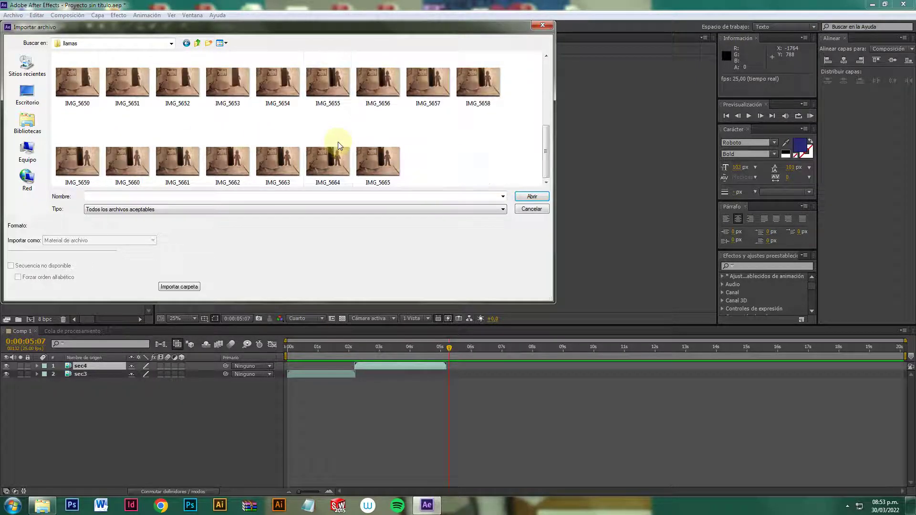
scroll(339, 145, "up", 4)
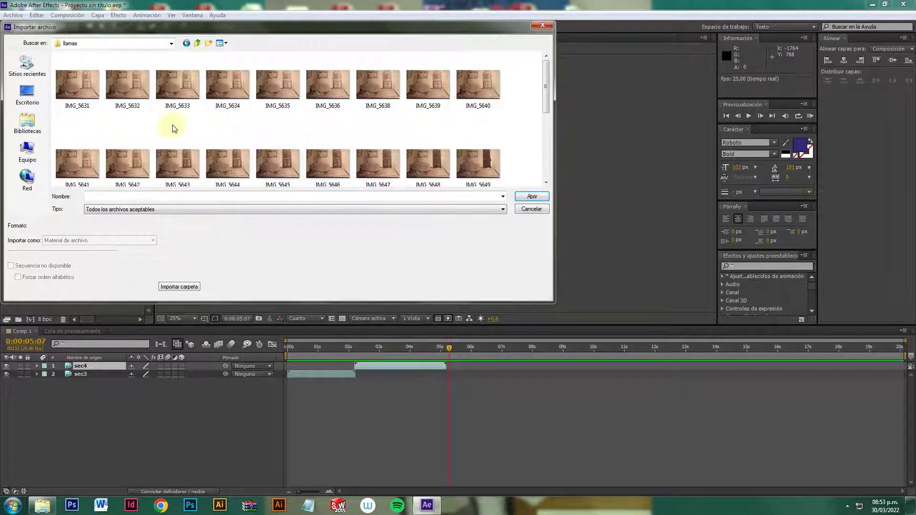
left_click(197, 44)
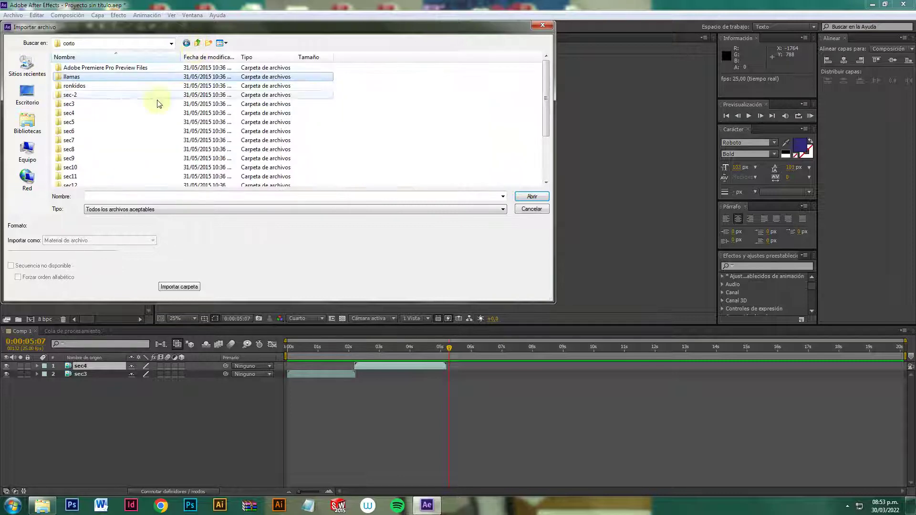
double_click(77, 95)
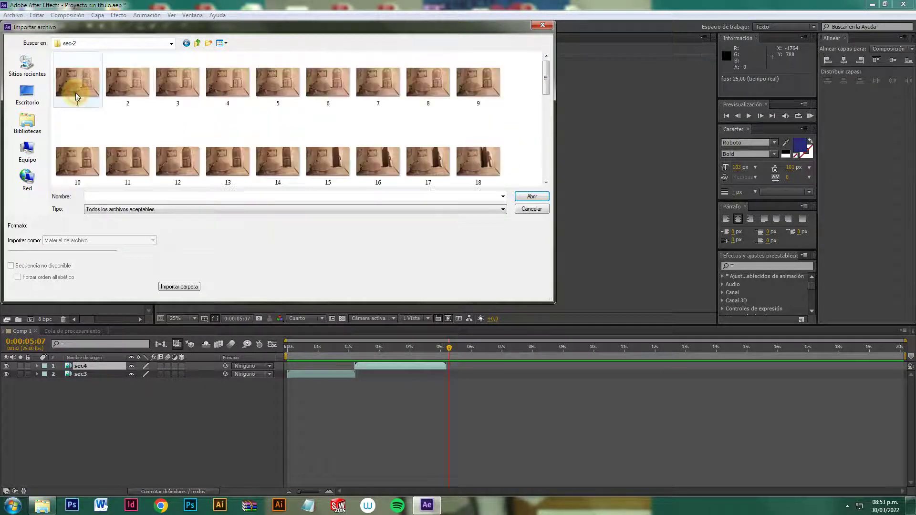
left_click(197, 43)
double_click(84, 122)
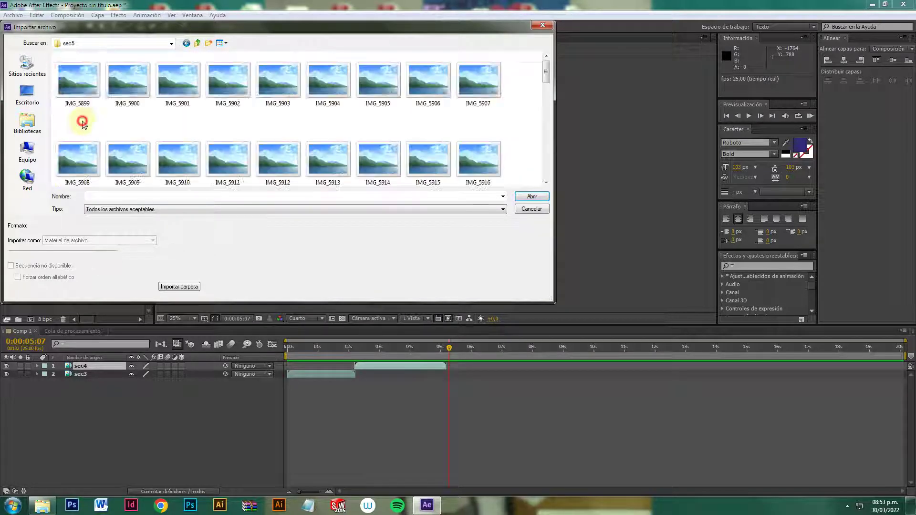
left_click(197, 44)
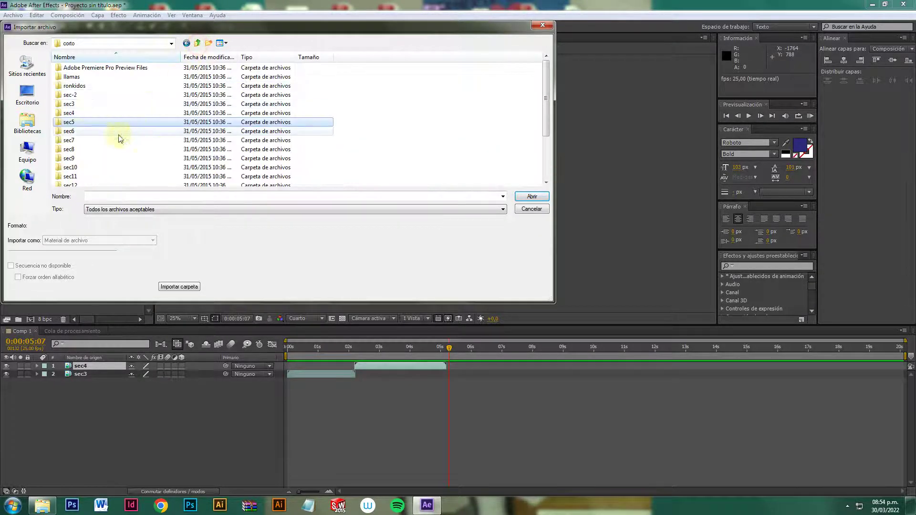
- Import the photos of the sec6 folder as a JPEG sequence, starting from IMG_5666
double_click(76, 131)
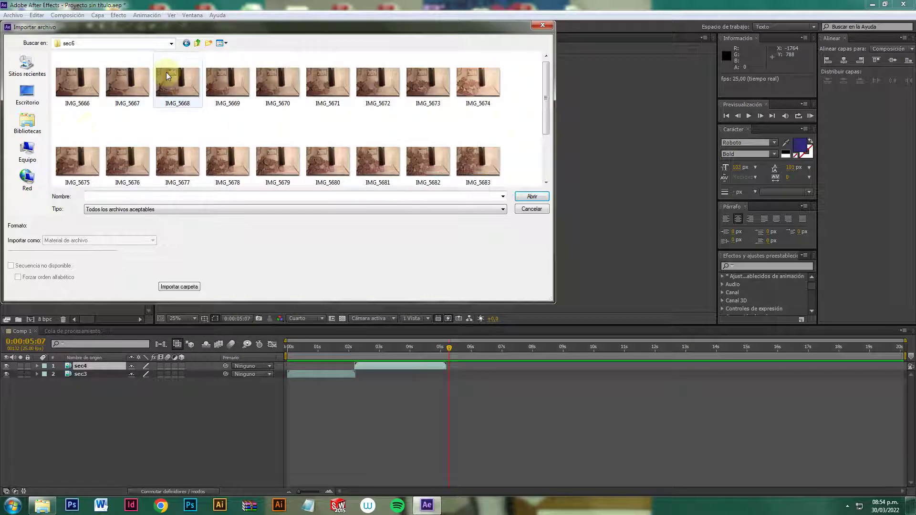
left_click(71, 94)
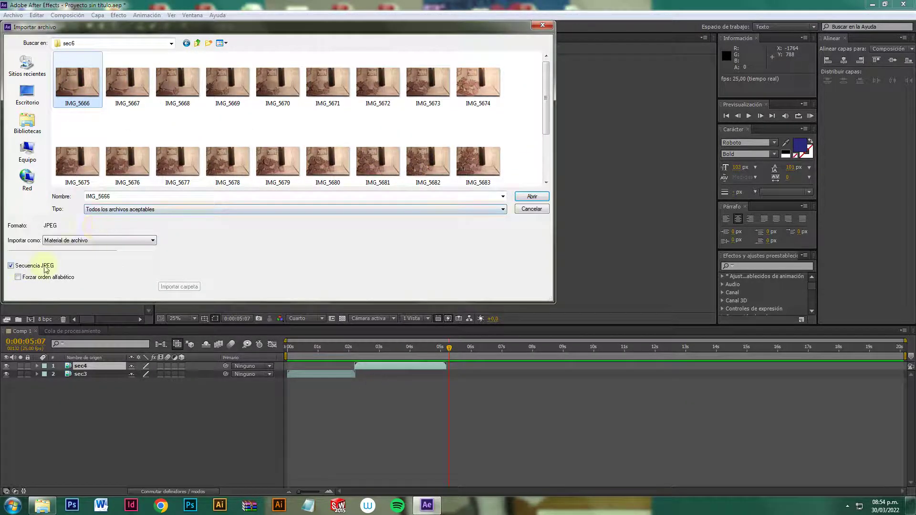
left_click(531, 197)
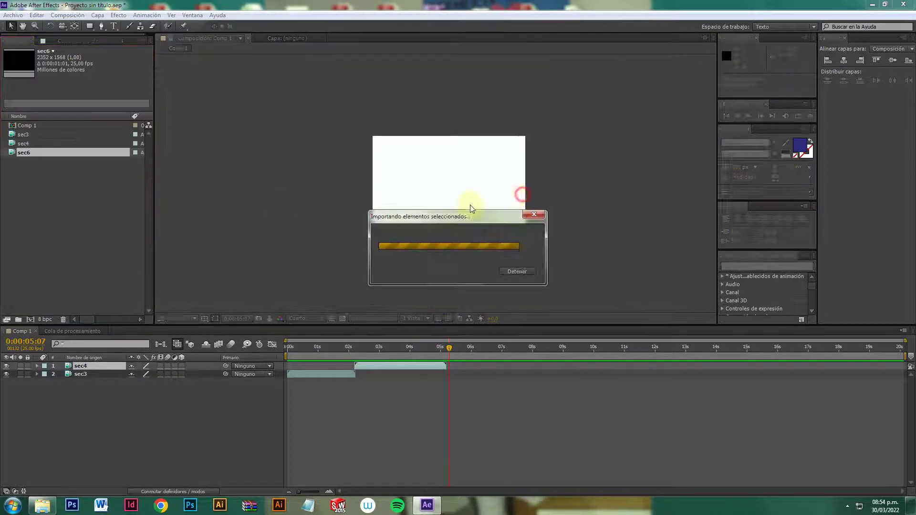
- Place the sec6 sequence in the timeline at 0:00:05:05, where sec4 ends, and scale it down to 56% in the composition
left_click_drag(60, 154, 93, 401)
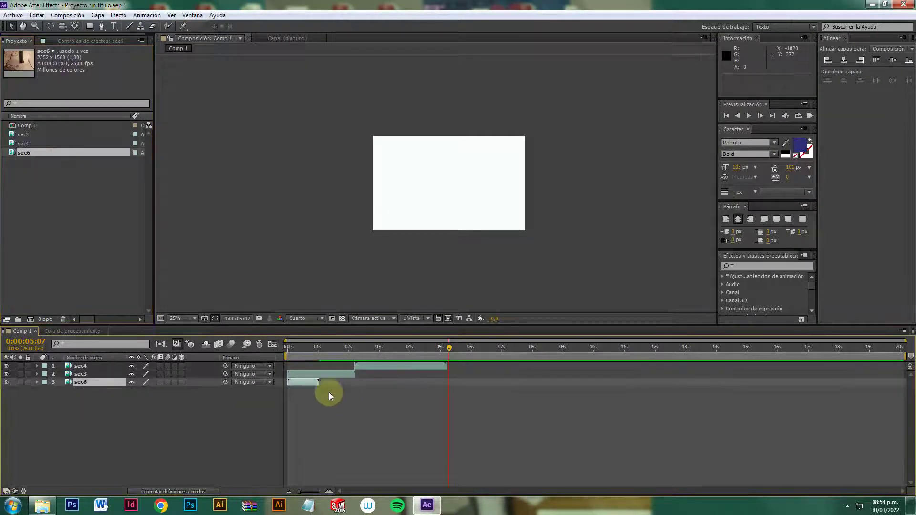
mouse_move(329, 392)
left_mouse_down()
mouse_move(308, 381)
mouse_move(468, 389)
left_mouse_up()
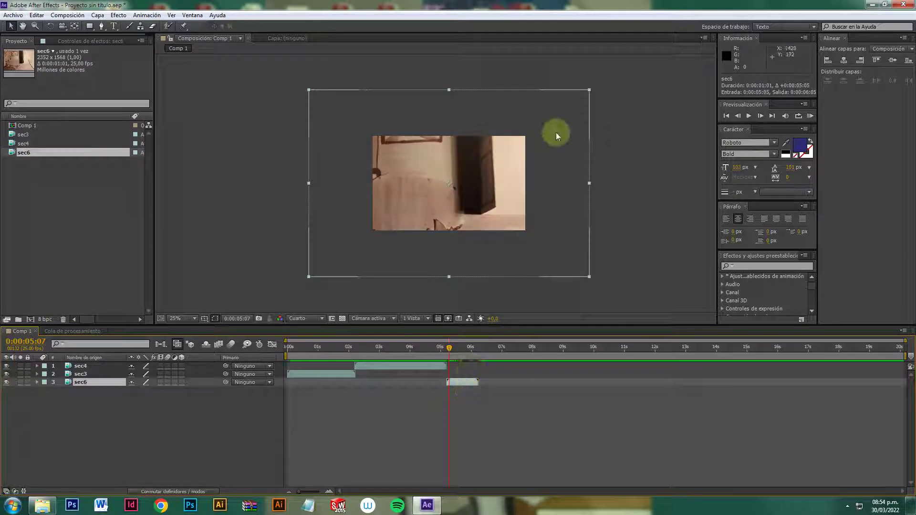
left_click_drag(589, 90, 531, 131)
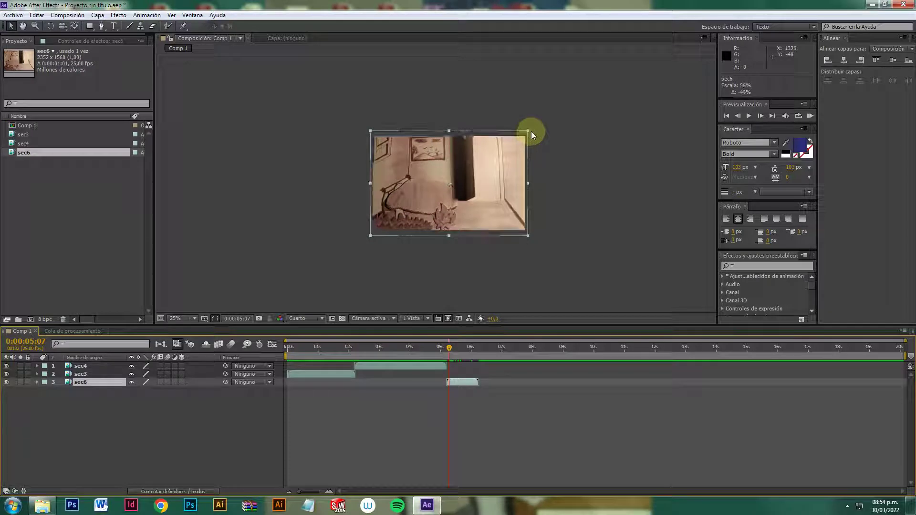
- Apply a time stretch with a factor of 150% to the sec6 layer
right_click(462, 383)
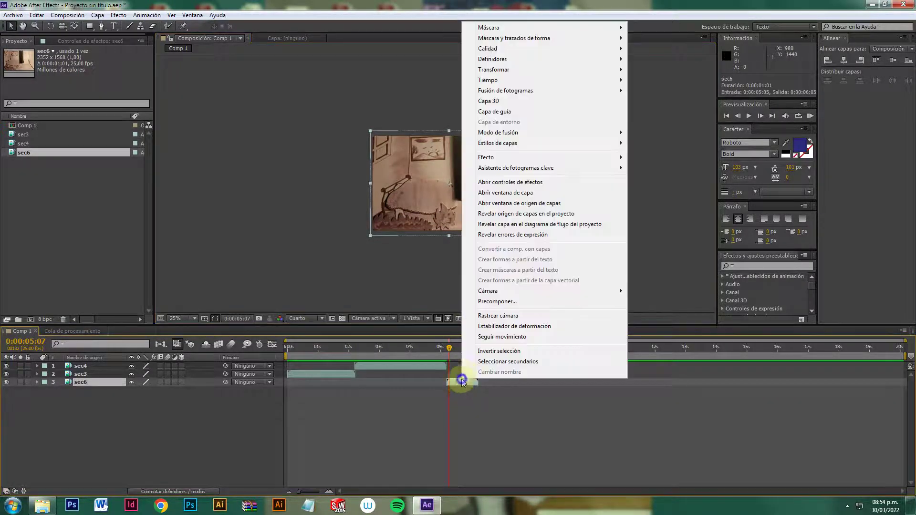
mouse_move(518, 94)
mouse_move(481, 85)
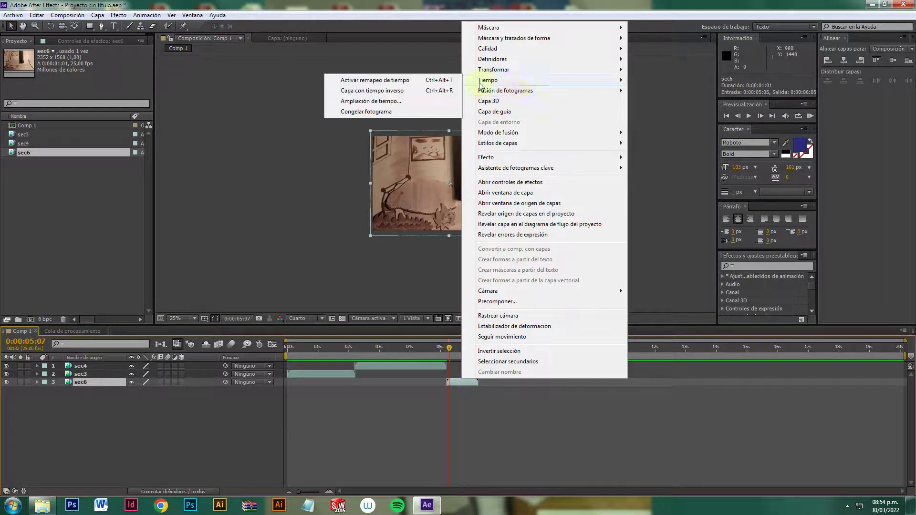
left_click(391, 101)
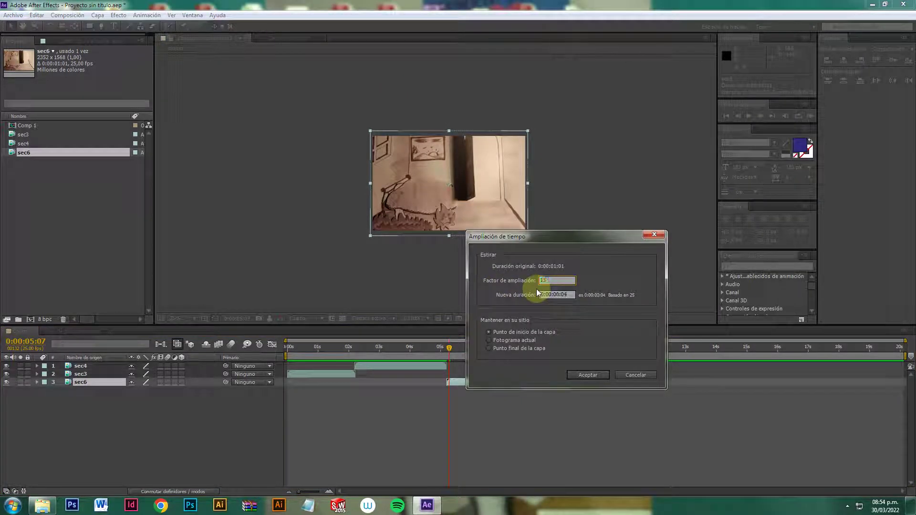
left_click(588, 375)
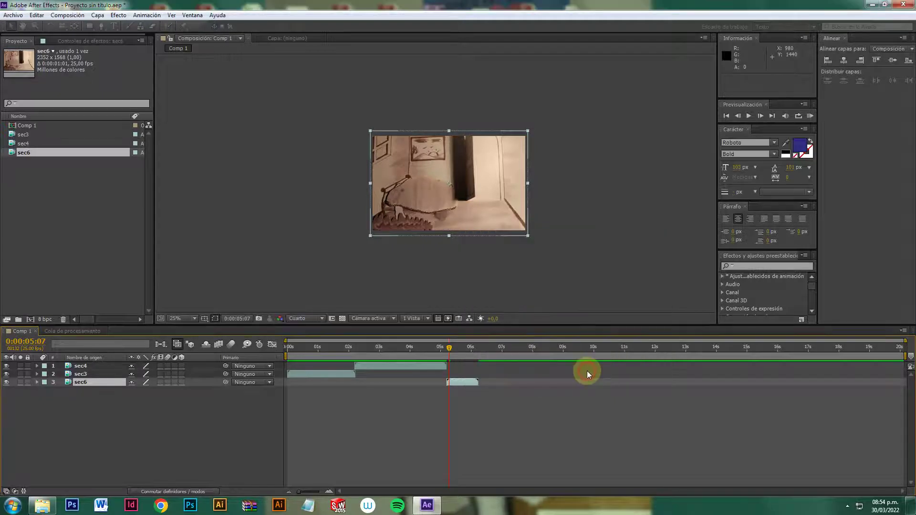
- Play the sec6 layer to check its speed, and return to the start to play all three sequences
left_click_drag(444, 351, 450, 351)
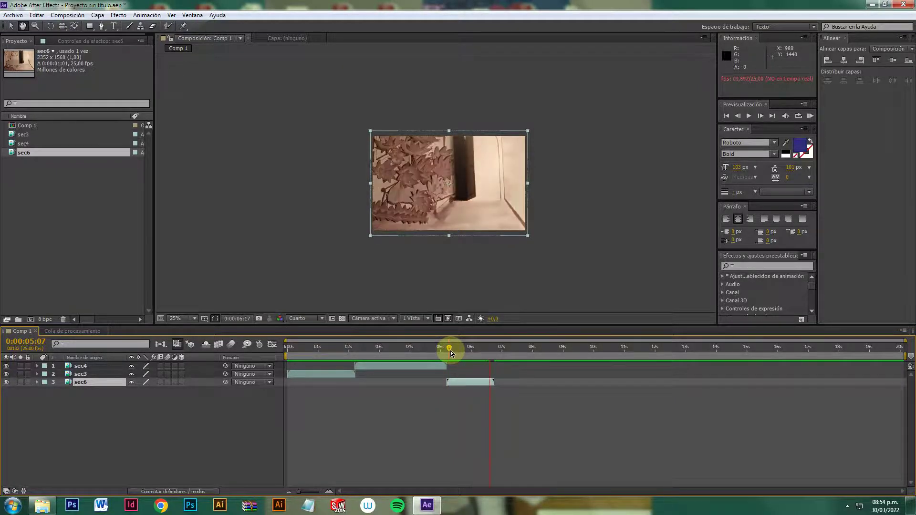
left_click(516, 394)
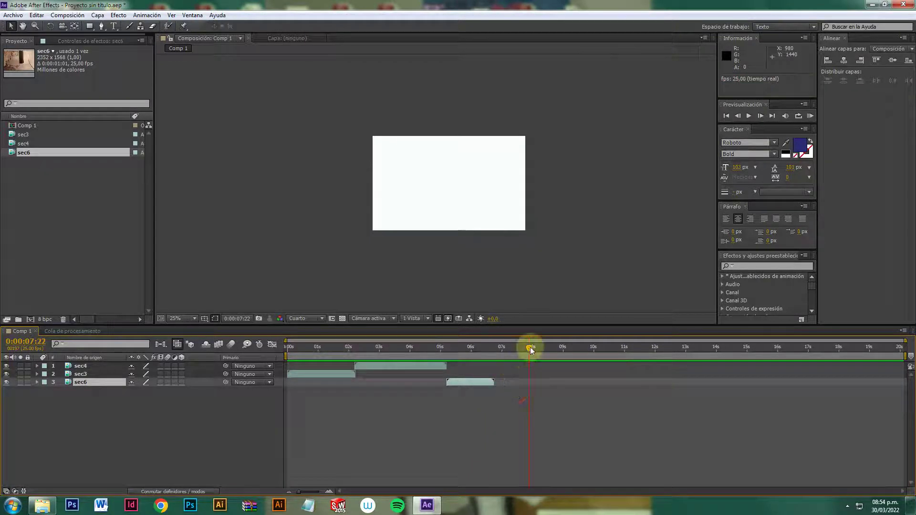
left_click_drag(531, 348, 487, 351)
mouse_move(417, 354)
left_mouse_down()
mouse_move(278, 354)
mouse_move(498, 358)
mouse_move(273, 360)
left_mouse_up()
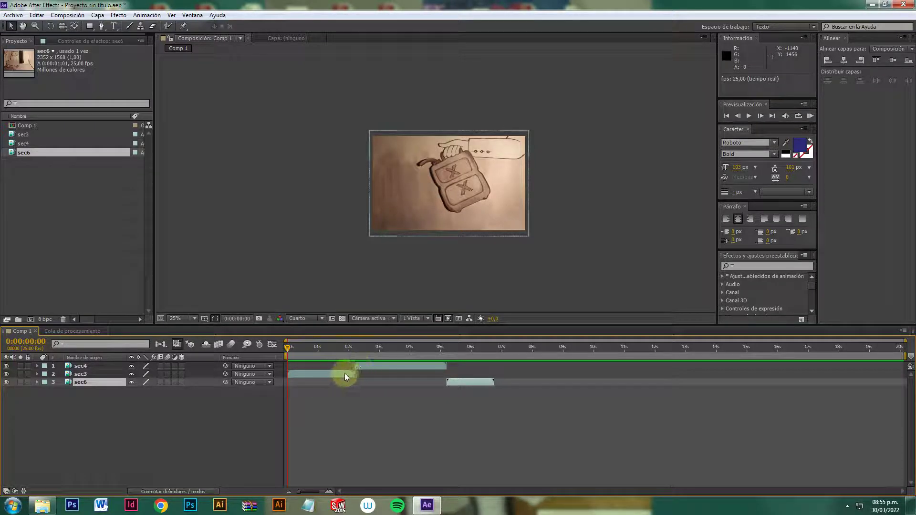
mouse_move(345, 373)
left_mouse_down()
mouse_move(408, 376)
mouse_move(301, 374)
mouse_move(331, 374)
left_mouse_up()
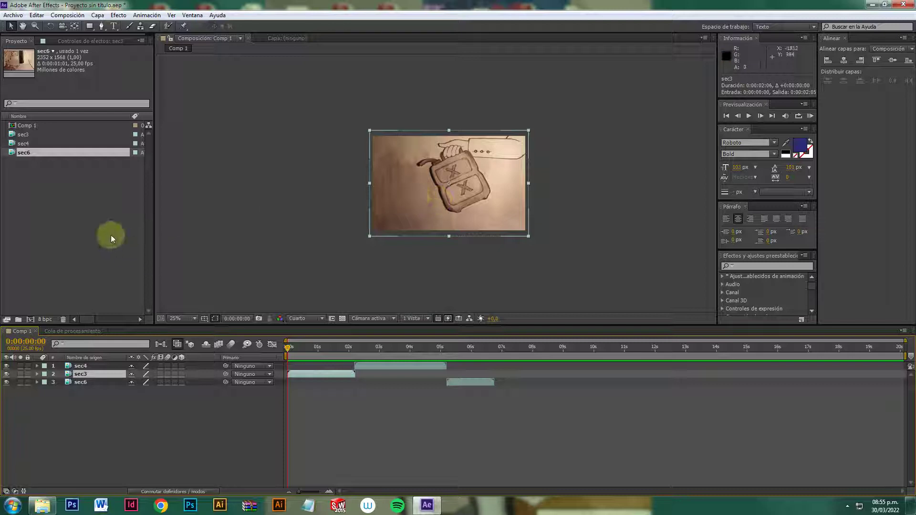
left_click(107, 220)
left_click(348, 229)
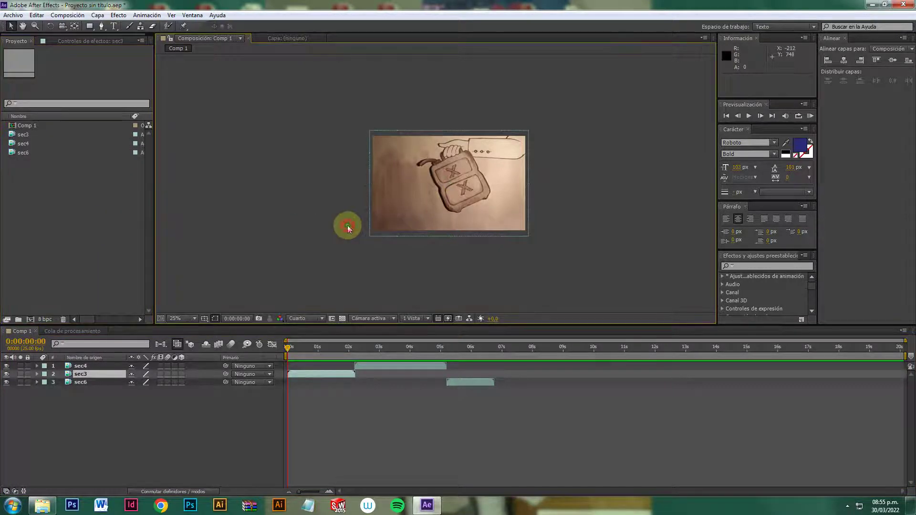
right_click(89, 198)
mouse_move(172, 236)
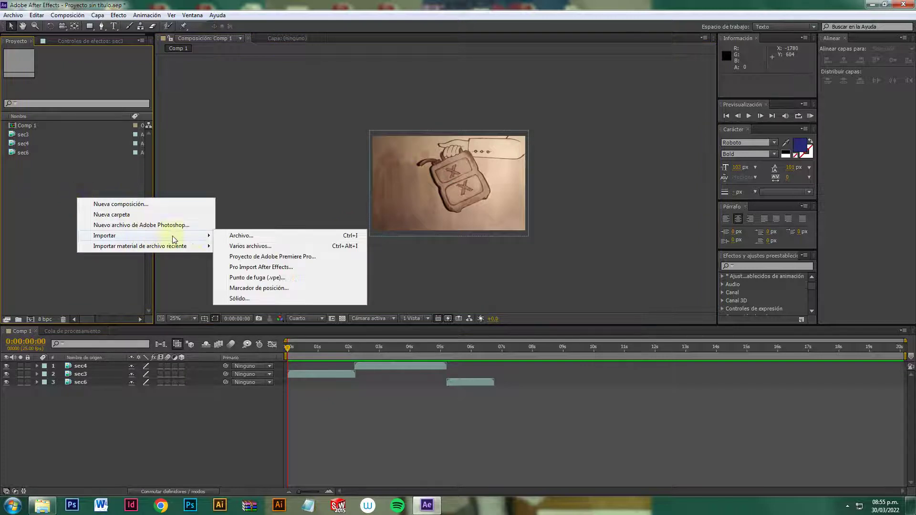
left_click(232, 237)
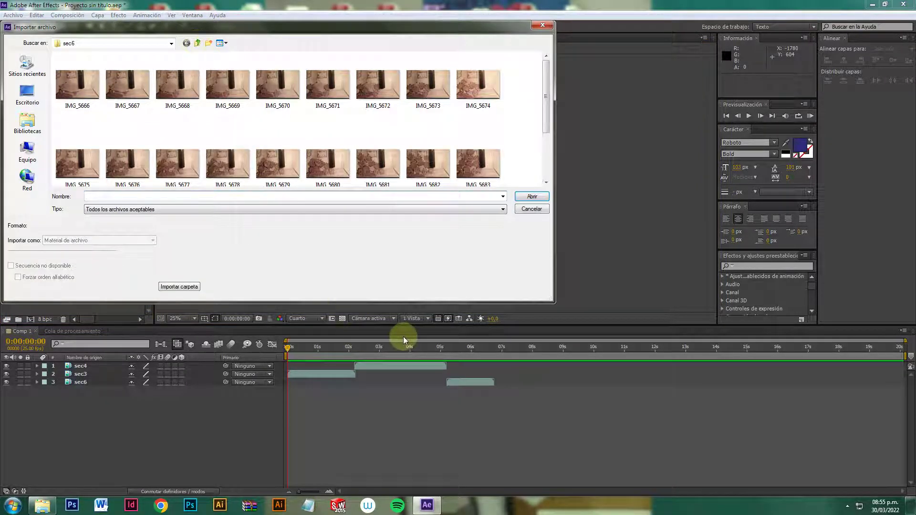
left_click(531, 209)
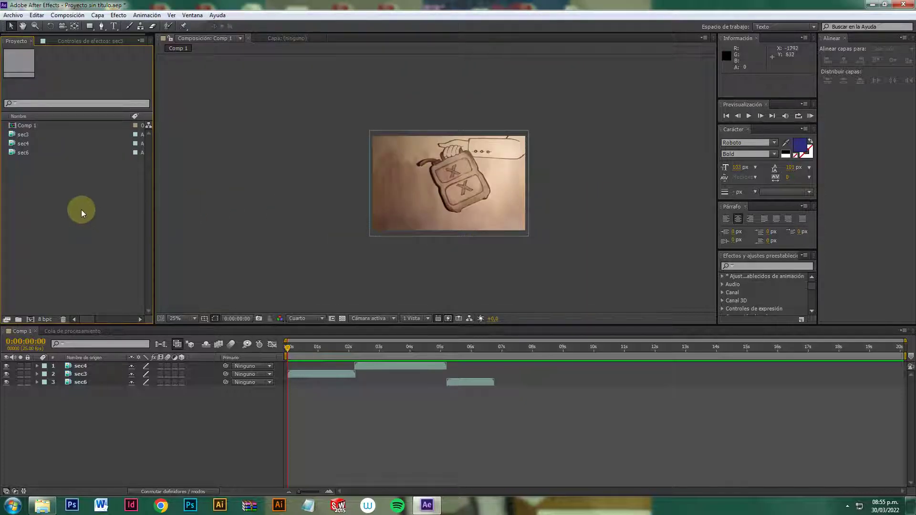
- Save the project on the desktop under the name pruebaafter
left_click(13, 15)
left_click(47, 93)
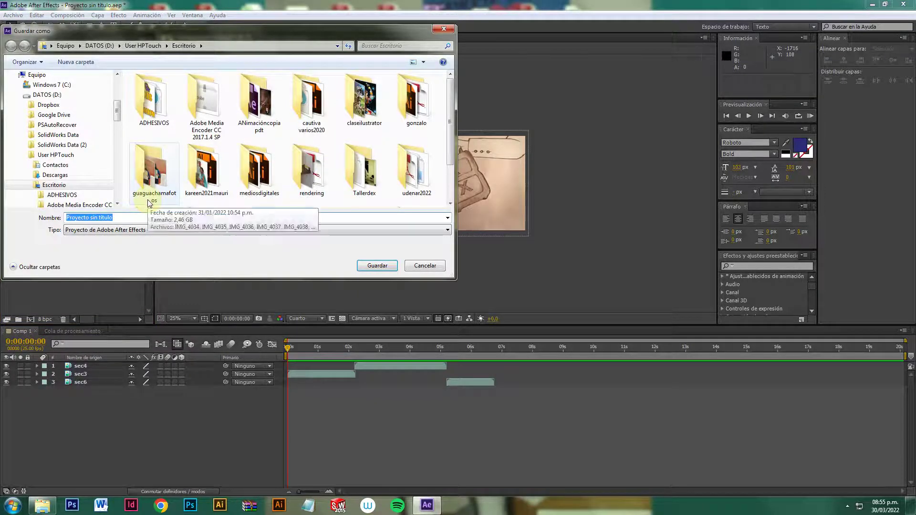
type("prueba")
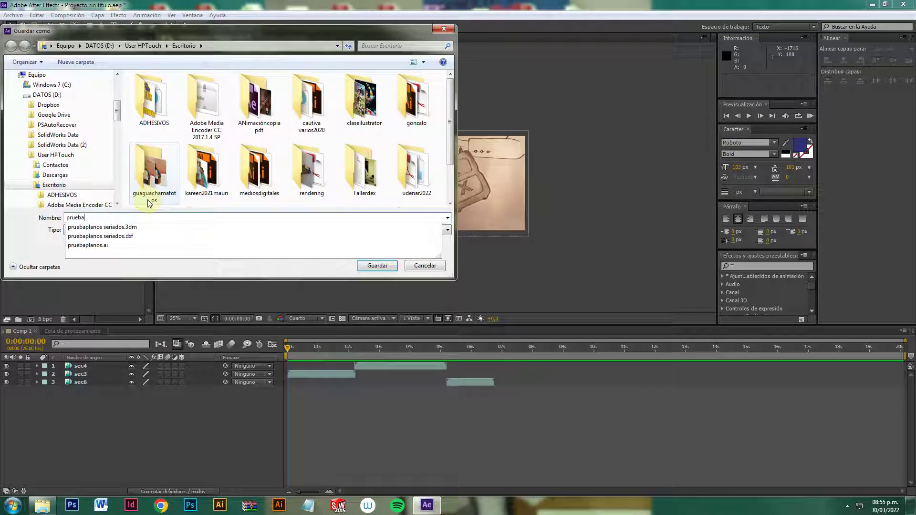
type("after")
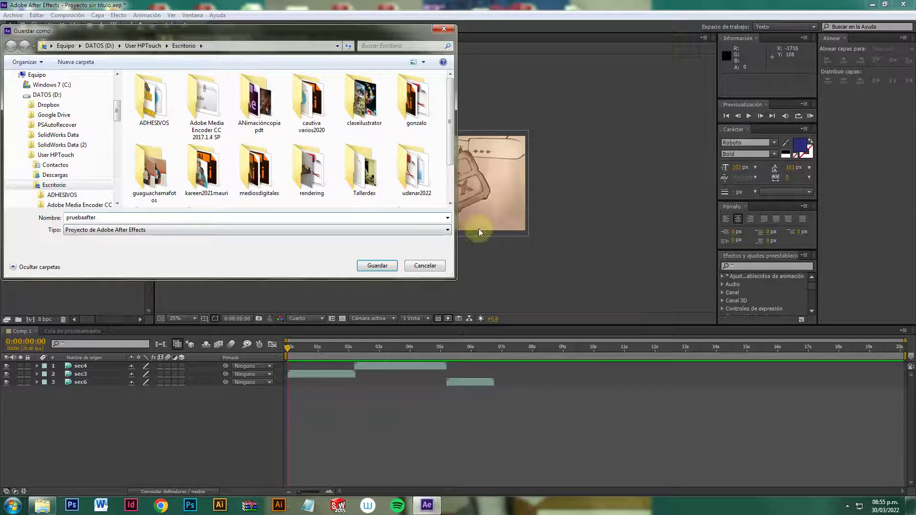
left_click(397, 266)
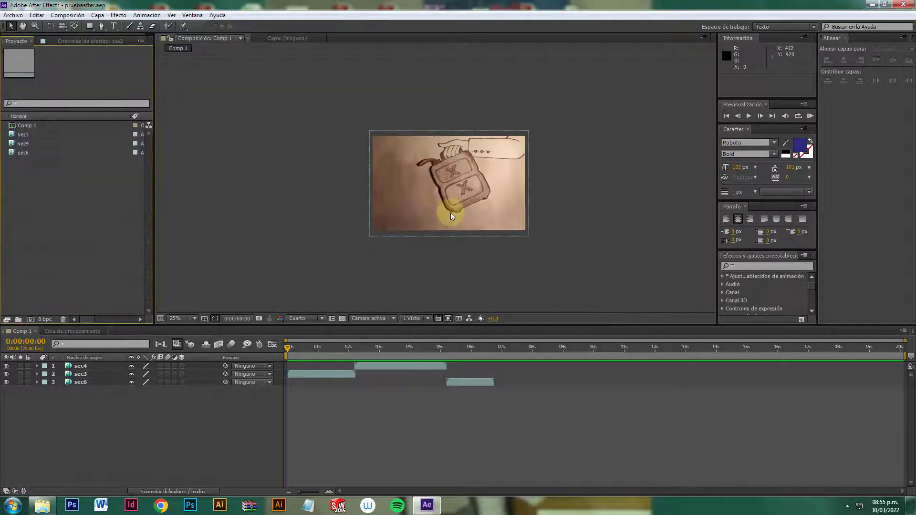
- Import the gasolina sound file from the sonidos folder inside corto into the project
right_click(58, 188)
mouse_move(119, 226)
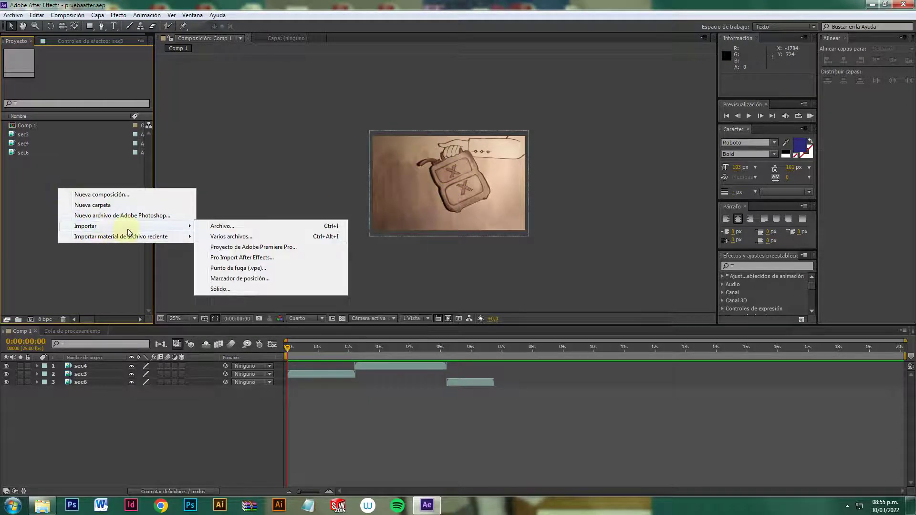
left_click(214, 227)
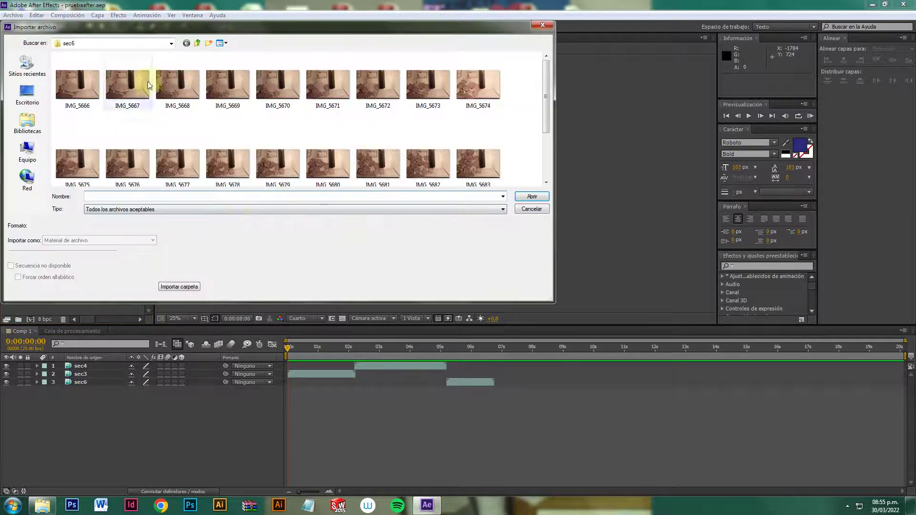
left_click(197, 43)
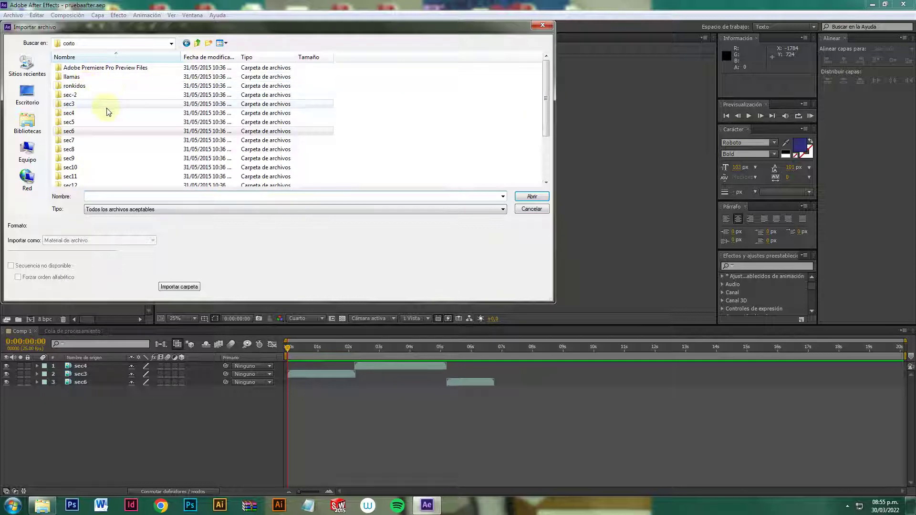
left_click_drag(548, 93, 426, 157)
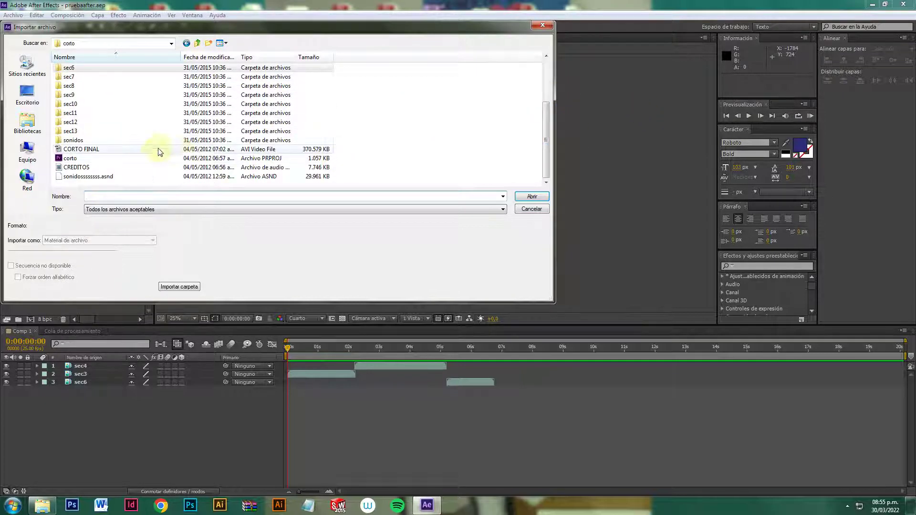
double_click(117, 140)
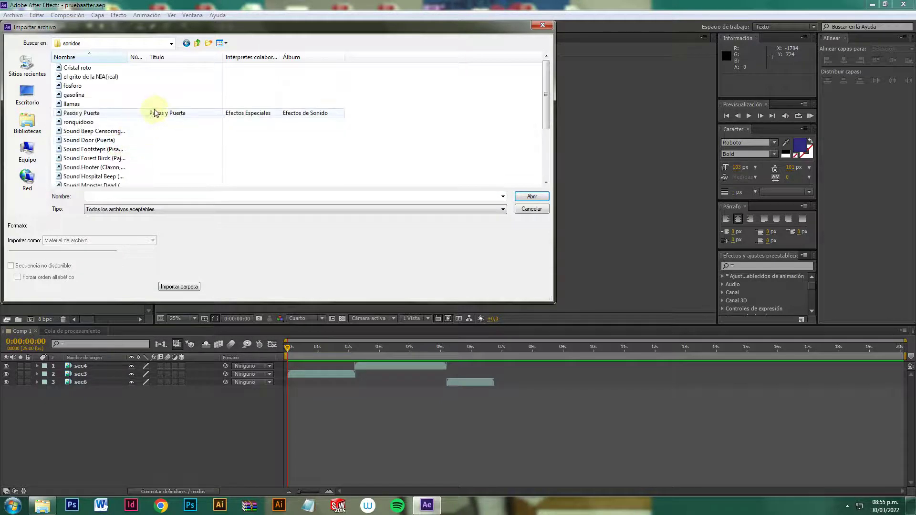
left_click(81, 95)
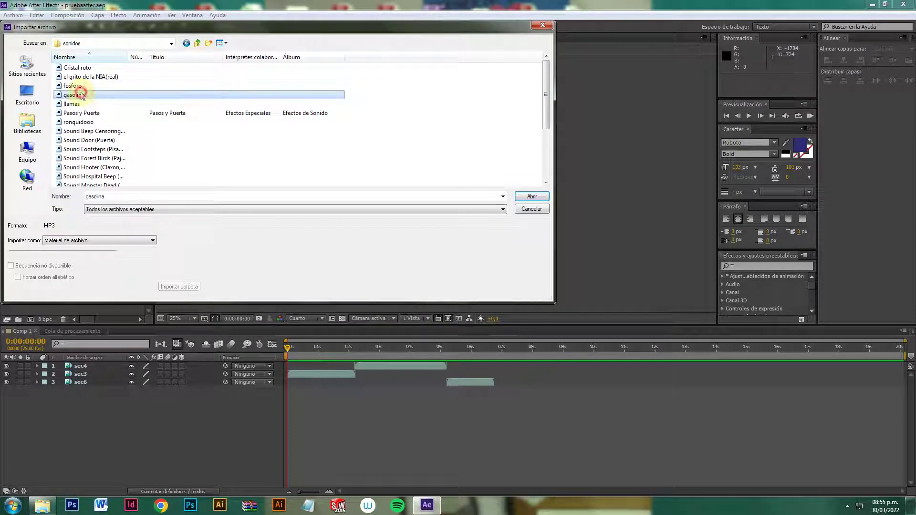
left_click(525, 196)
- Import the fosforo sound file from the sonidos folder into the project
right_click(92, 213)
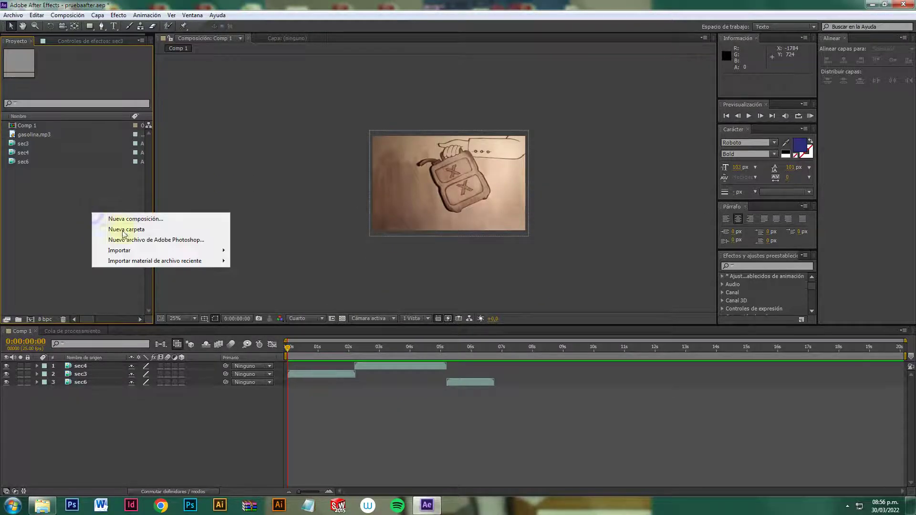
left_click(255, 249)
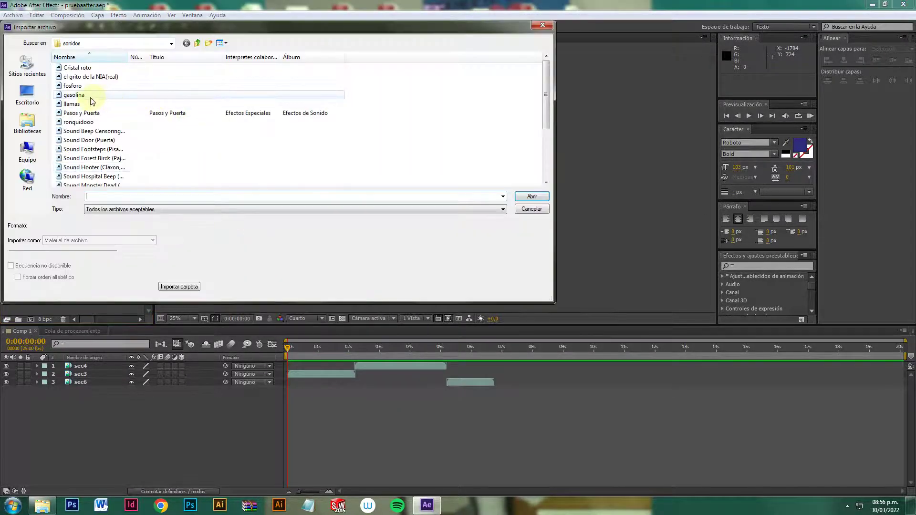
left_click(89, 86)
left_click(523, 197)
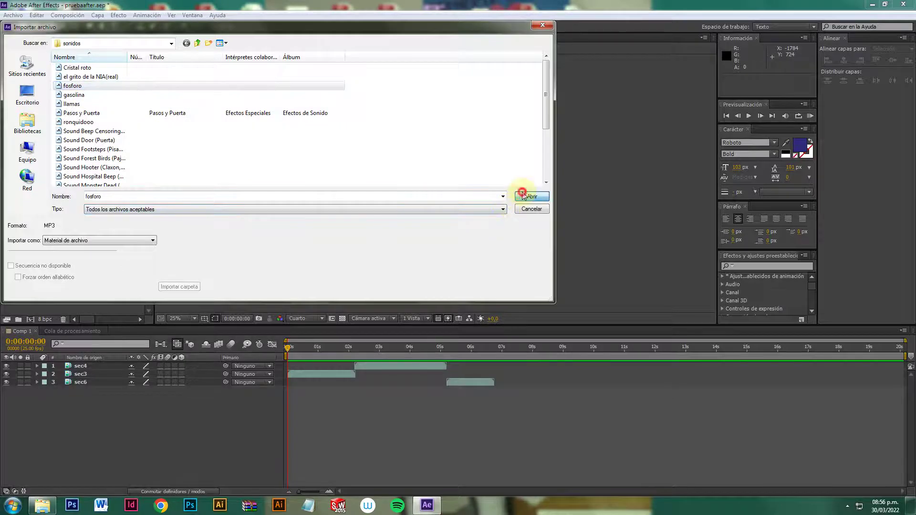
- Import the llamas sound file from the sonidos folder into the project
right_click(87, 214)
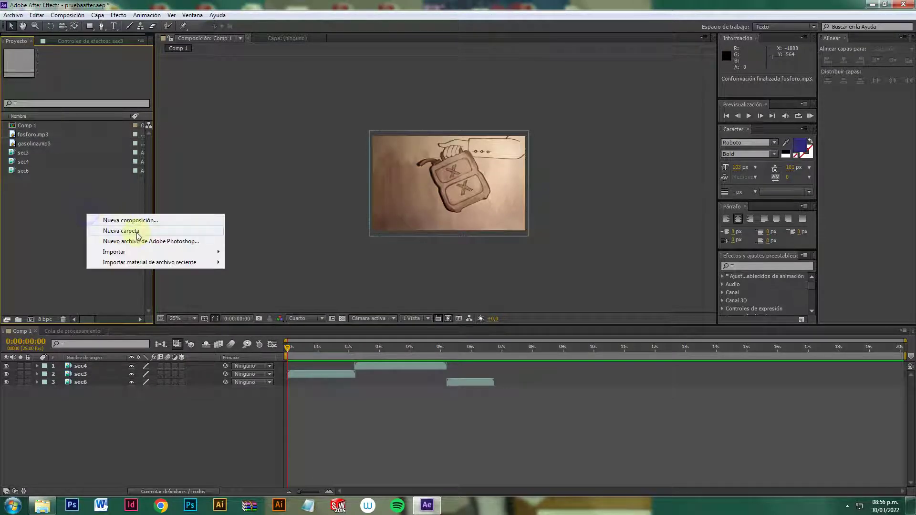
mouse_move(191, 252)
left_click(248, 252)
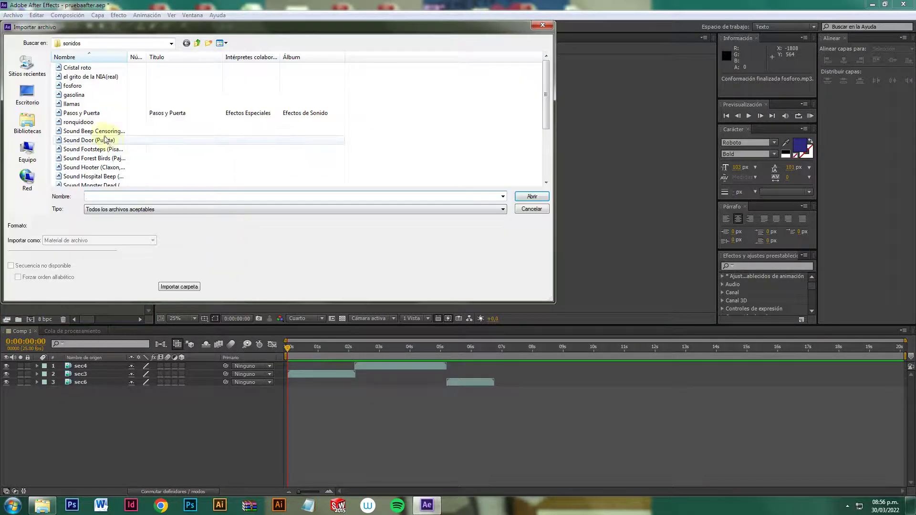
left_click(86, 104)
left_click(527, 197)
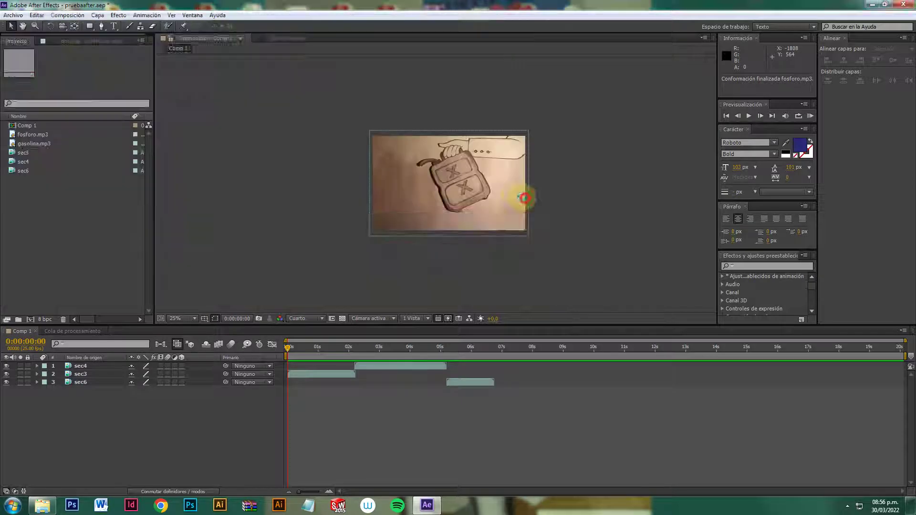
left_click(57, 245)
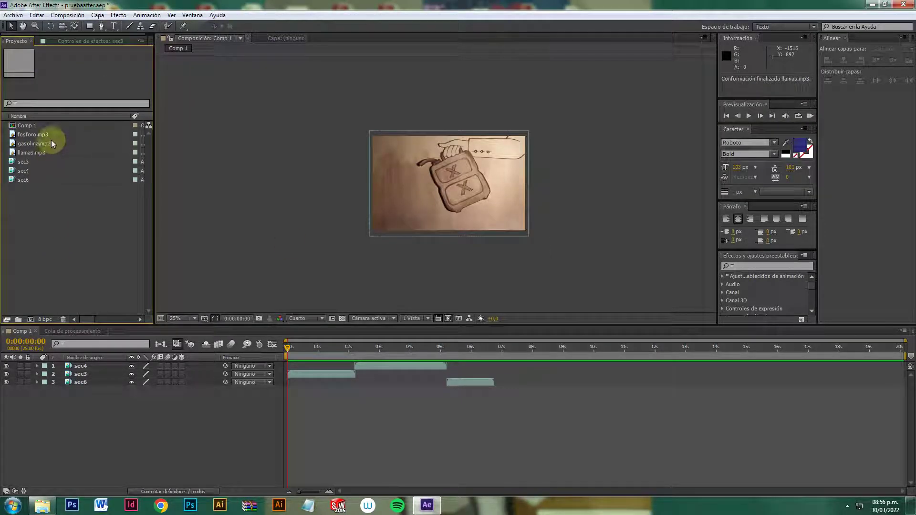
- Add gasolina.mp3 as the lowest layer of Comp 1, starting at 0:00:00:00, and run a RAM preview from the start to hear it
left_click_drag(50, 144, 169, 416)
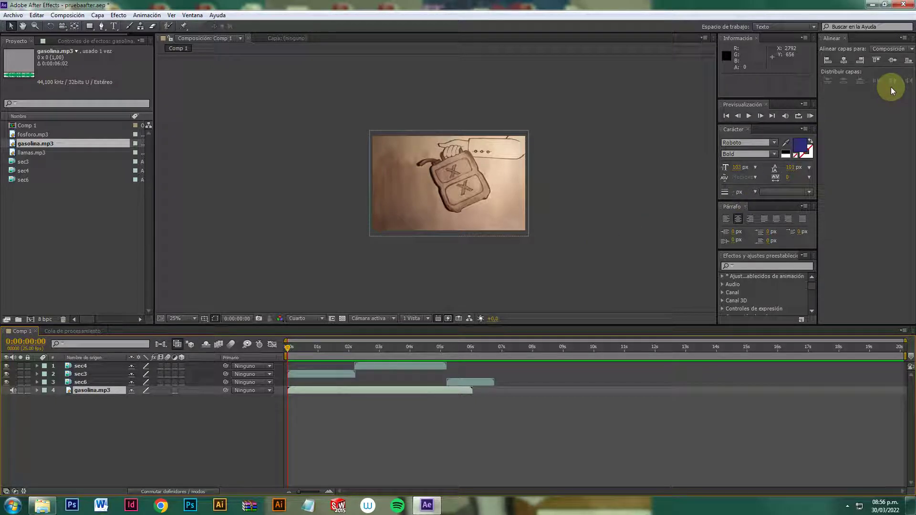
left_click(749, 116)
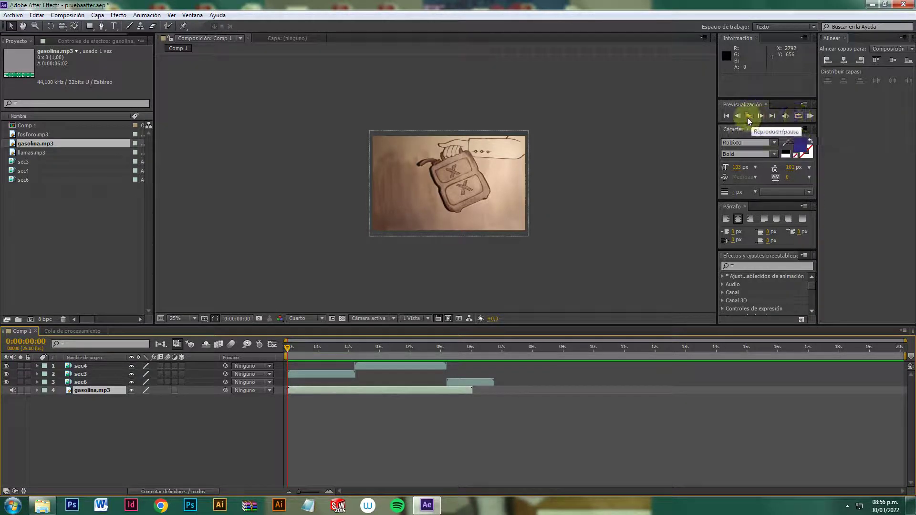
left_click(748, 116)
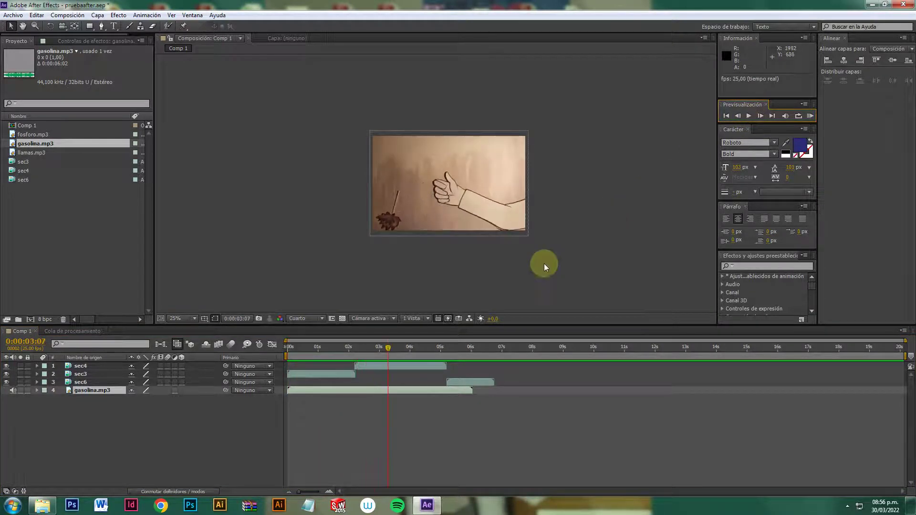
left_click_drag(391, 347, 274, 350)
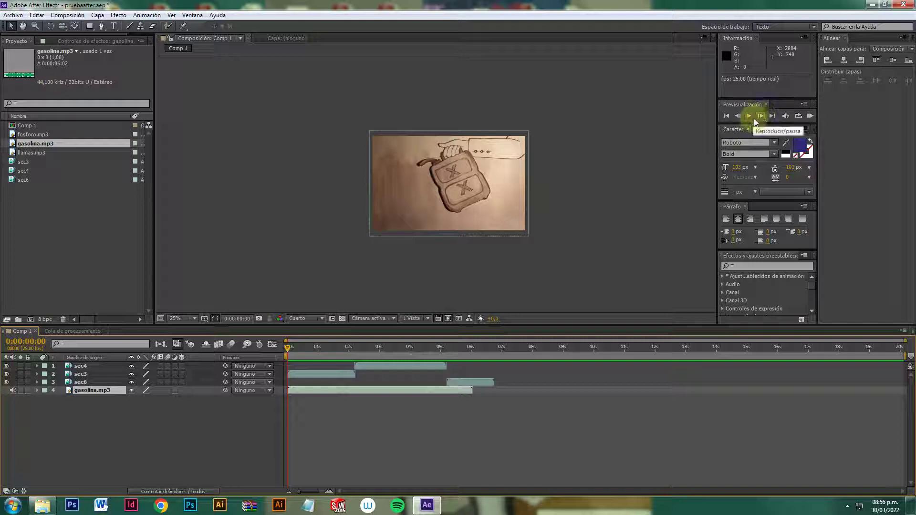
left_click(810, 119)
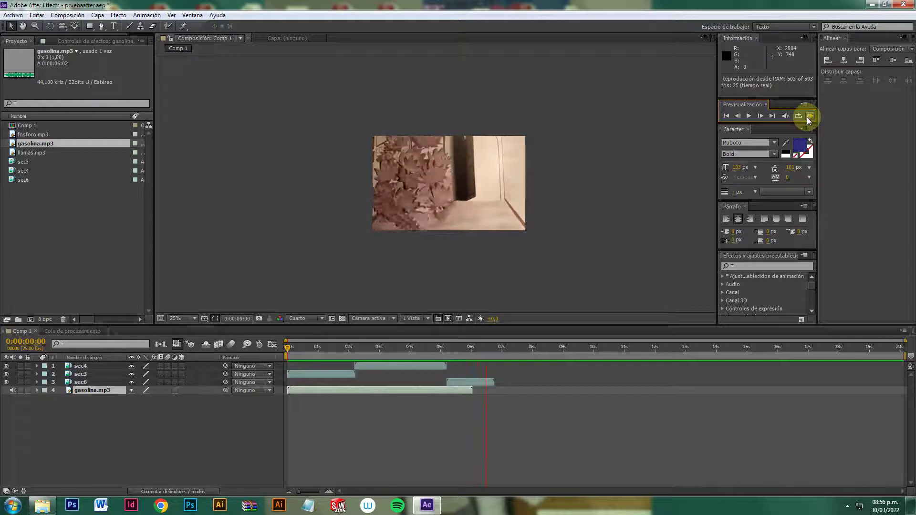
left_click(846, 176)
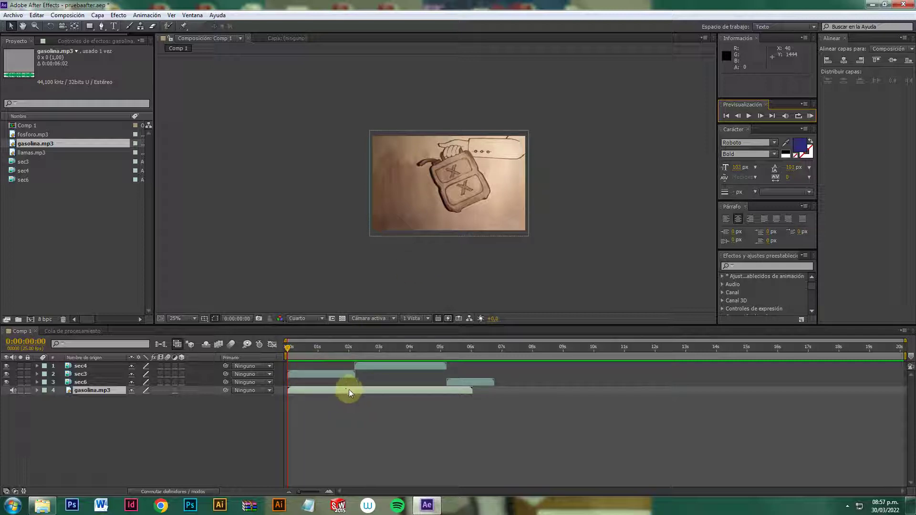
- Trim the end of the gasolina.mp3 layer to 0:00:02:05, where sec3 ends, and check it with a RAM preview
left_click_drag(473, 392, 353, 391)
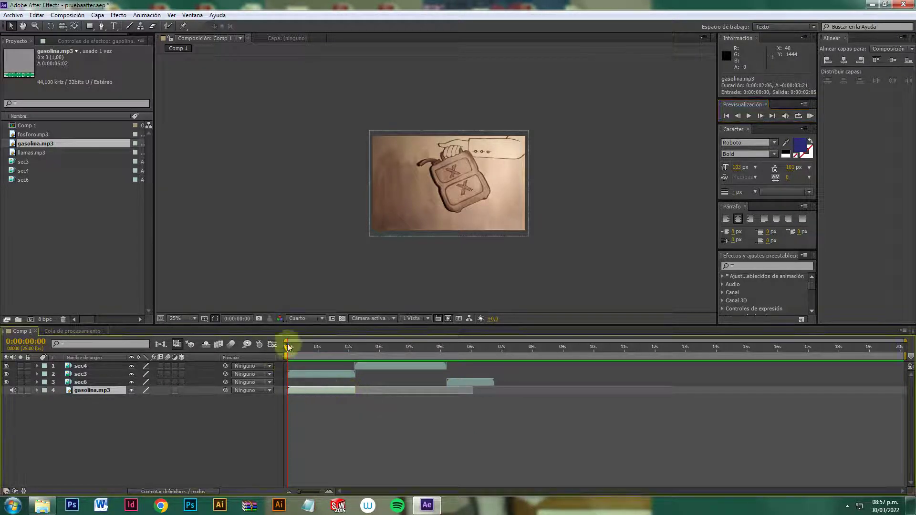
key("space")
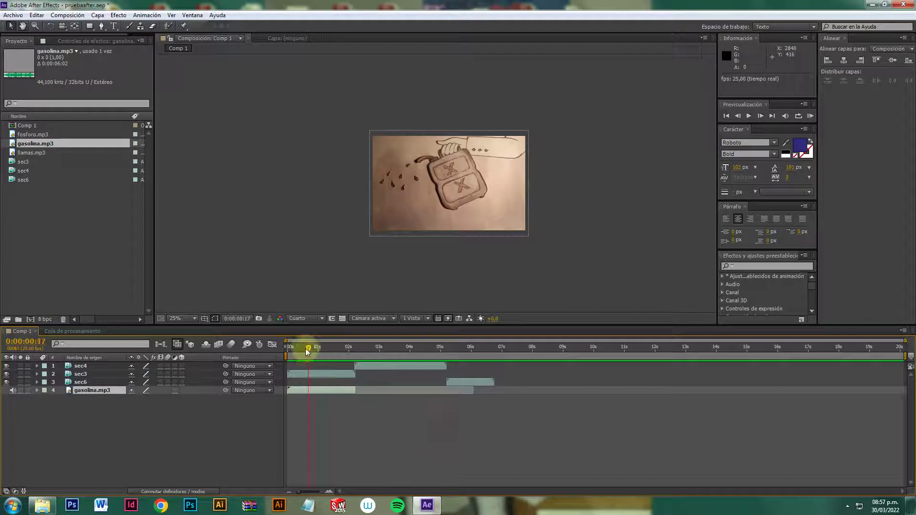
left_click(810, 116)
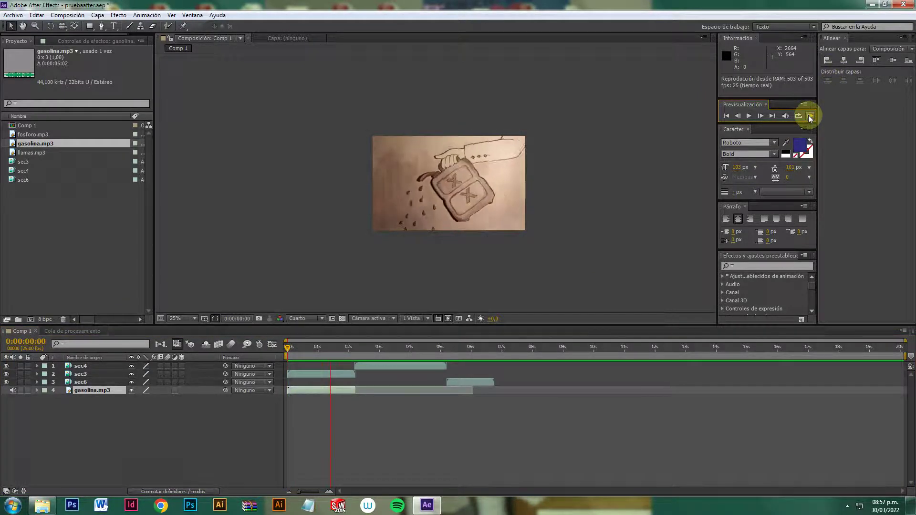
key("space")
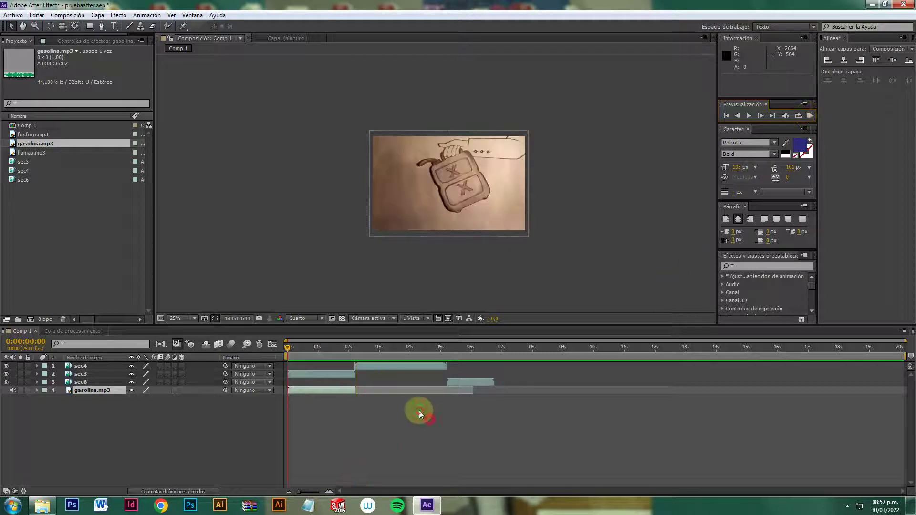
left_click_drag(286, 354, 120, 257)
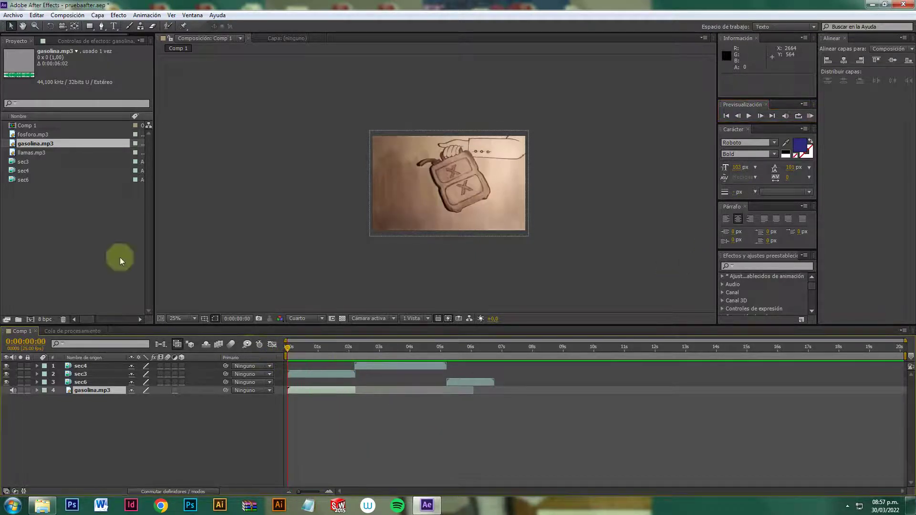
- Place fosforo.mp3 in the timeline under the sec4 clip, starting at 0:00:02:10, and check it with a RAM preview
left_click_drag(33, 134, 371, 401)
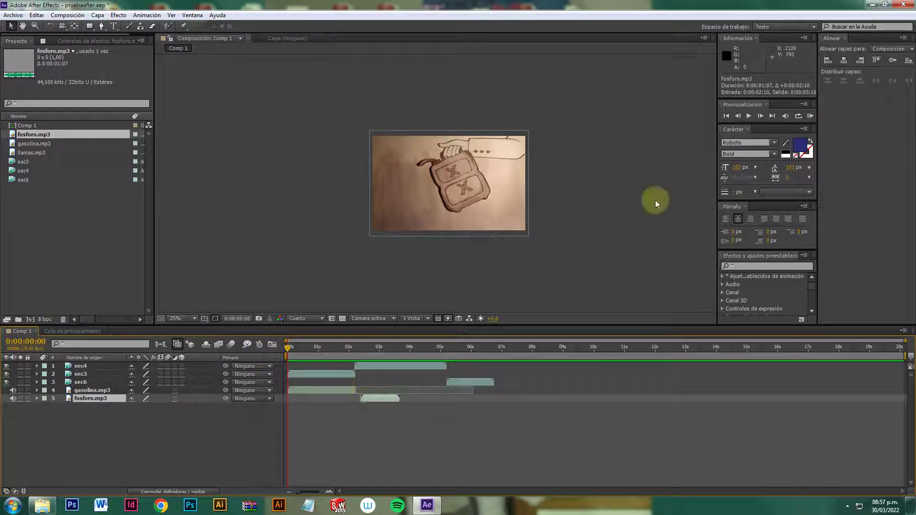
left_click(810, 116)
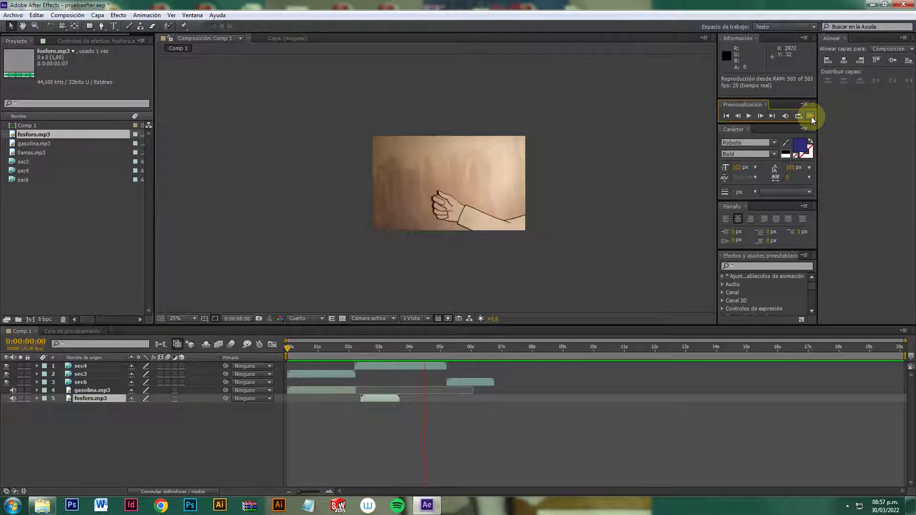
left_click(511, 441)
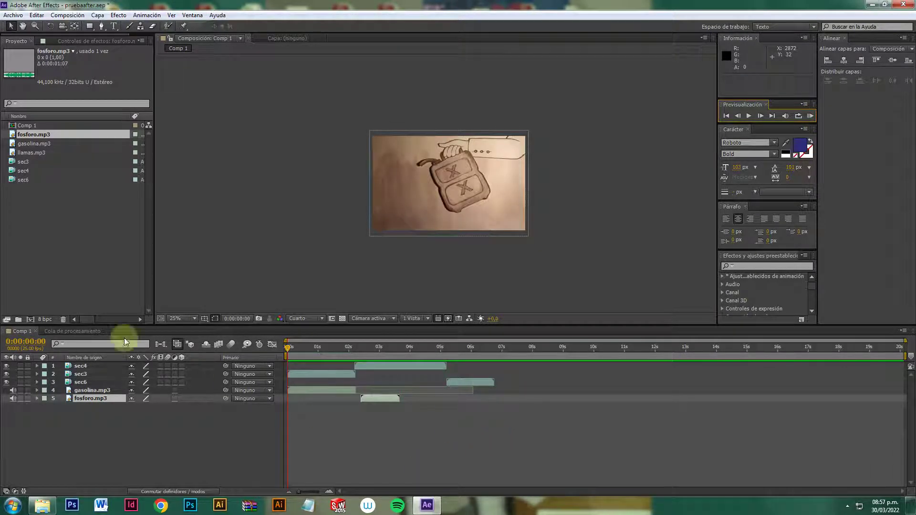
- Add llamas.mp3 below the other layers, move its start to 0:00:05:06 where sec6 begins, and check it with a RAM preview
left_click_drag(40, 153, 88, 425)
left_click_drag(295, 407, 446, 410)
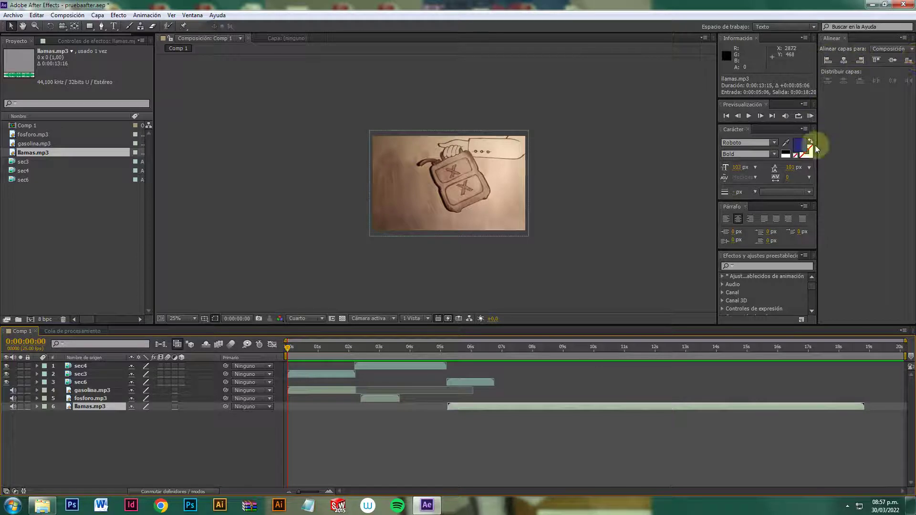
left_click(810, 116)
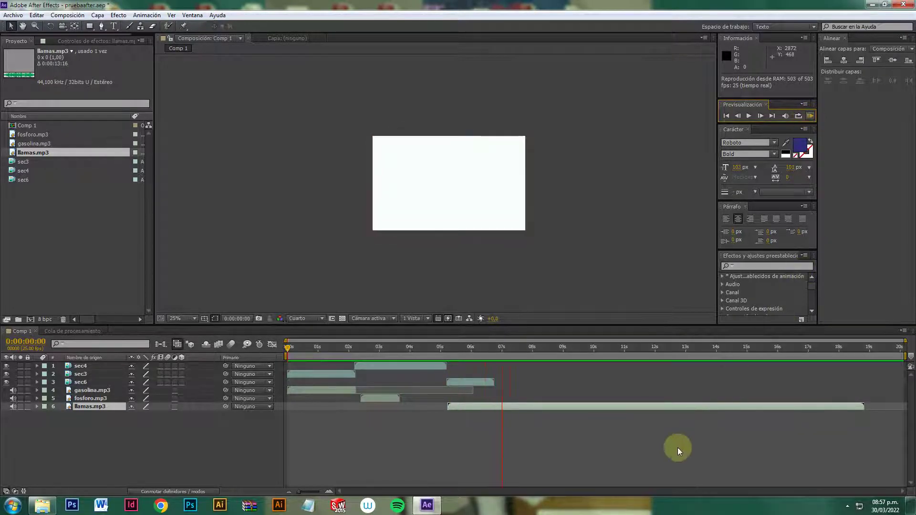
left_click(635, 434)
- Trim the end of the llamas.mp3 layer to 0:00:06:19, matching the end of sec6
left_click(516, 408)
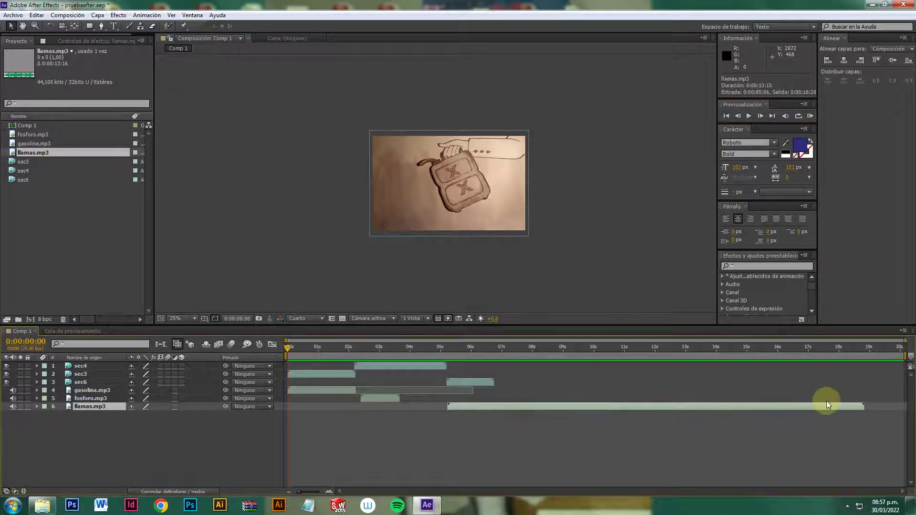
left_click_drag(859, 406, 493, 407)
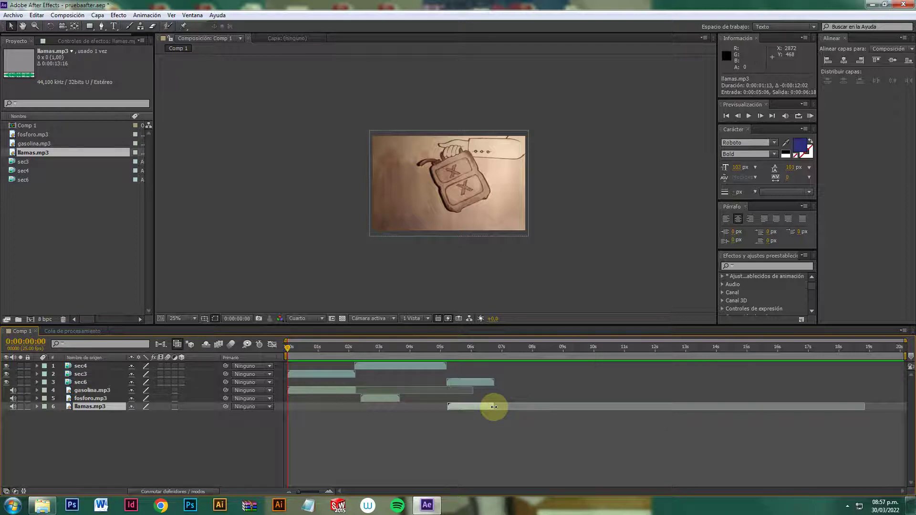
left_click_drag(494, 407, 495, 407)
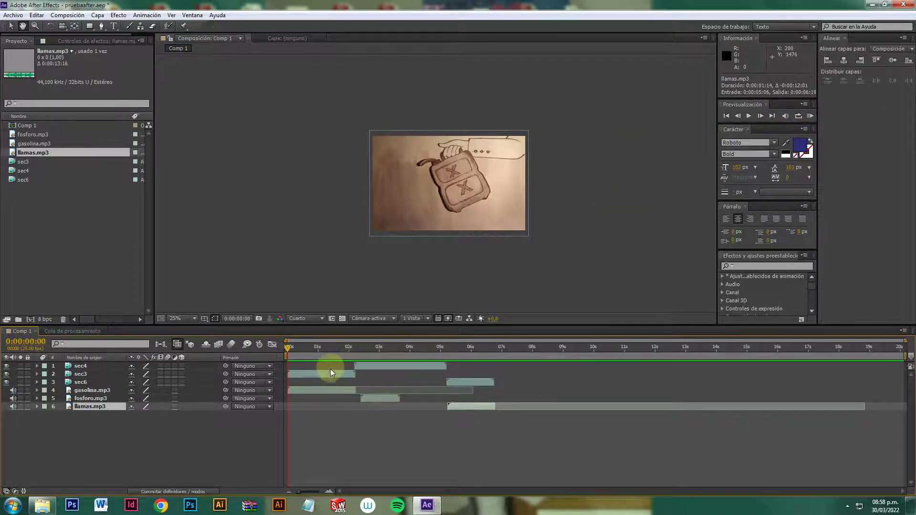
- Run a RAM preview of the composition from the start to check the three sequences with their sounds
key("space")
key("space")
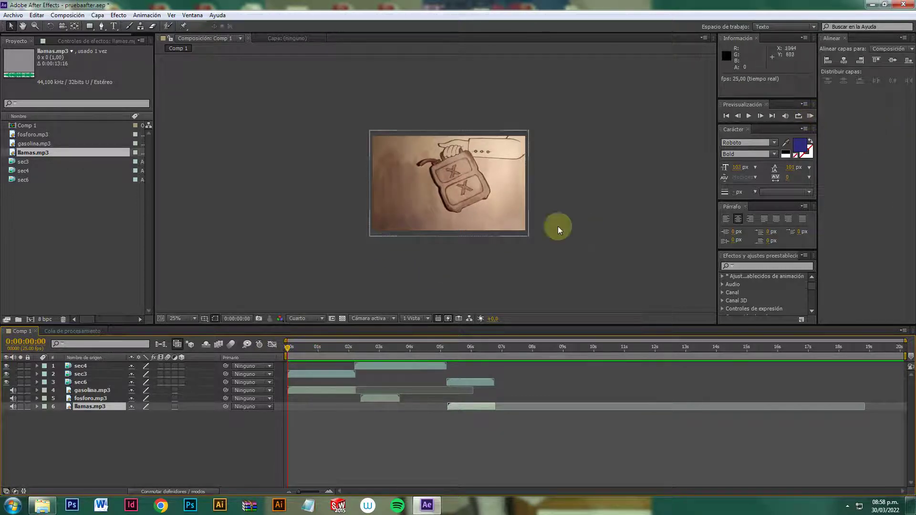
left_click(810, 116)
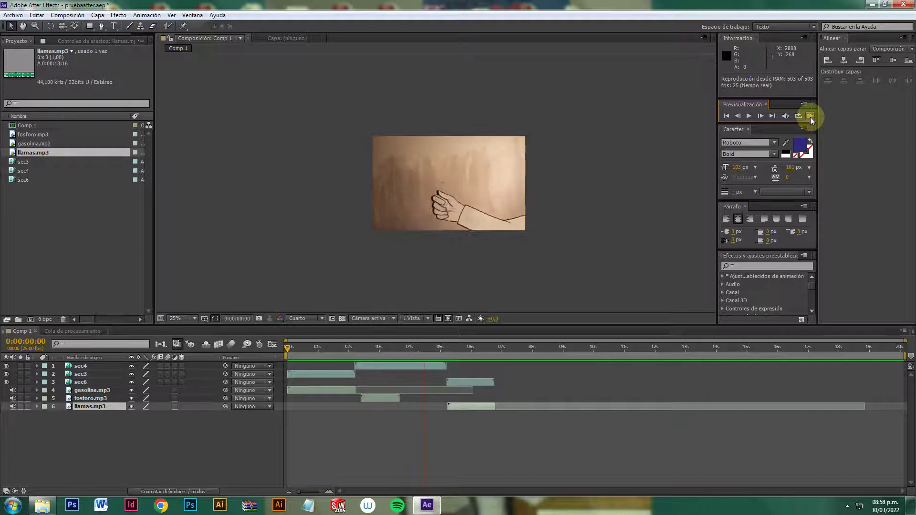
left_click(810, 116)
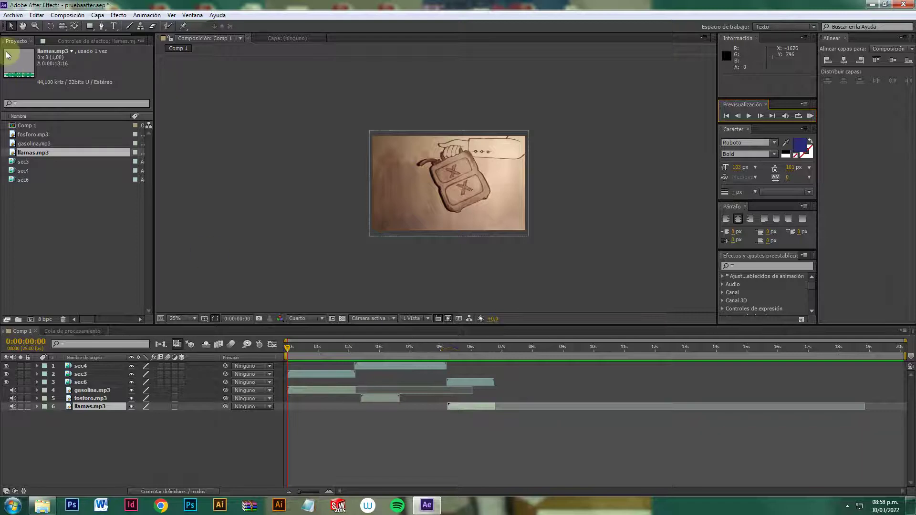
- Save the project and shorten the end of the work area to 0:00:06:20, just past the sec6 clip
left_click(13, 14)
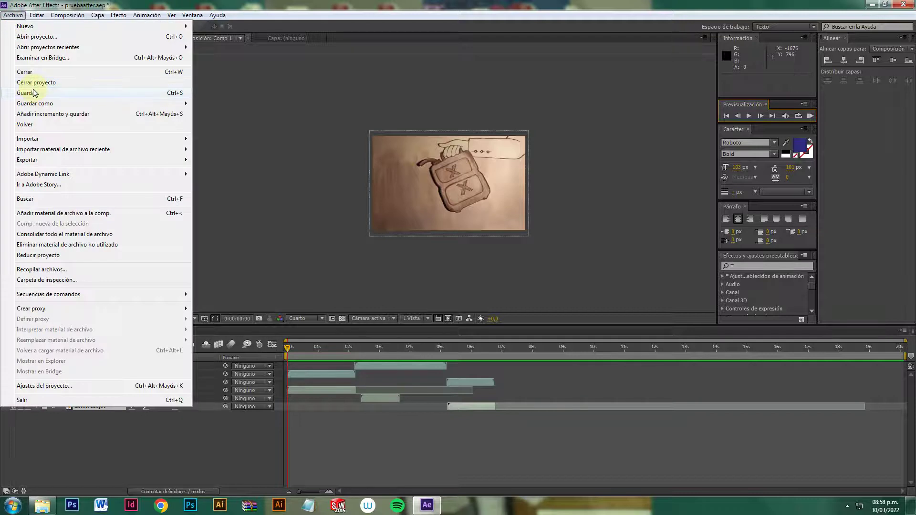
left_click(27, 92)
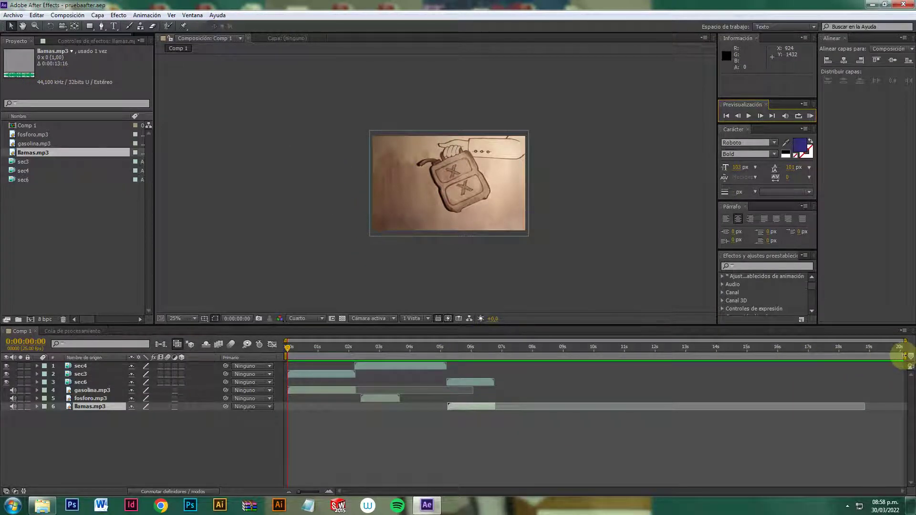
left_click_drag(904, 356, 496, 366)
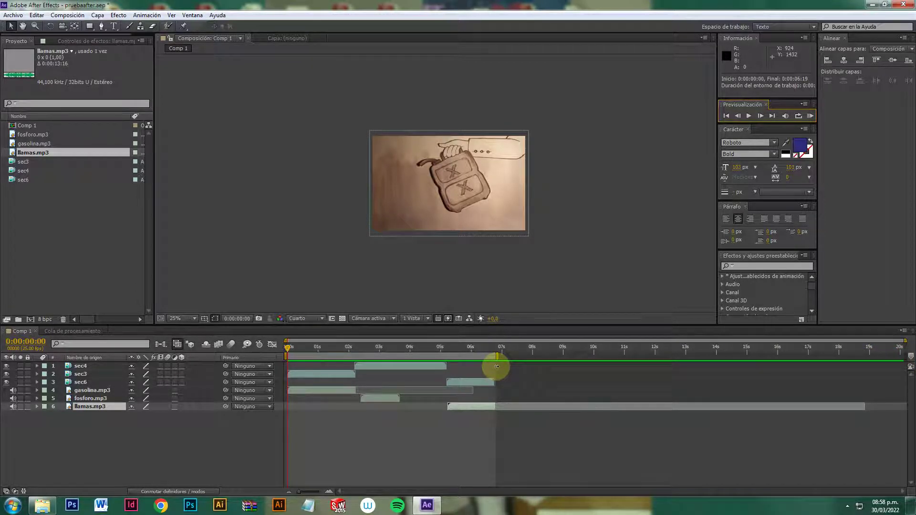
left_click_drag(496, 367, 498, 366)
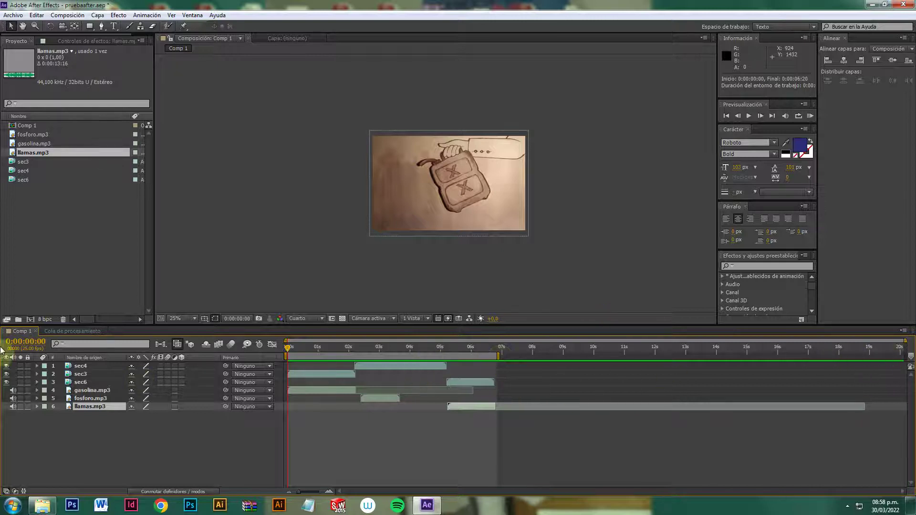
- Queue Comp 1 for pre-rendering and accept render settings with Óptima quality, Completa resolution and the work area only
left_click(67, 15)
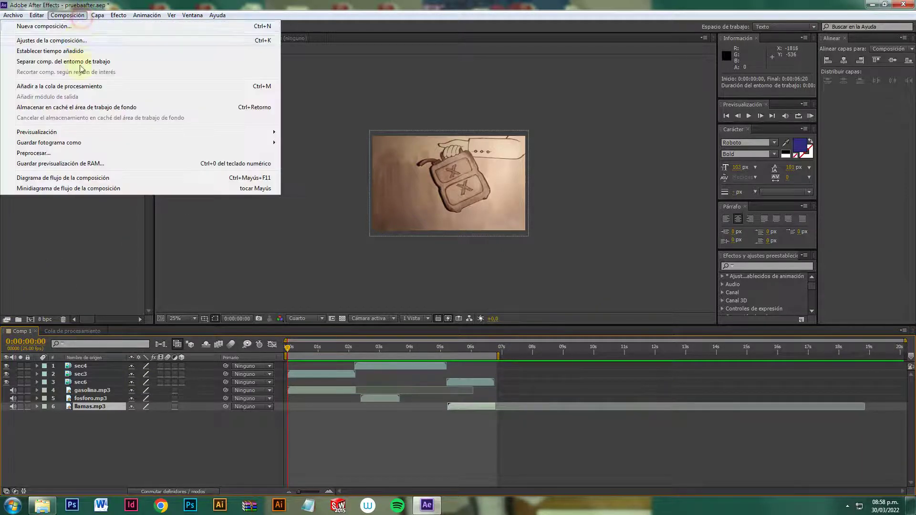
mouse_move(73, 135)
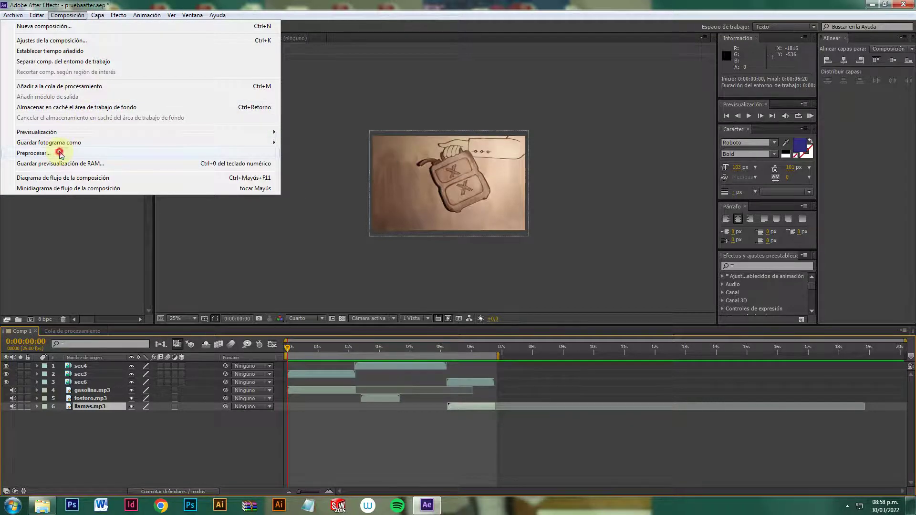
left_click(60, 153)
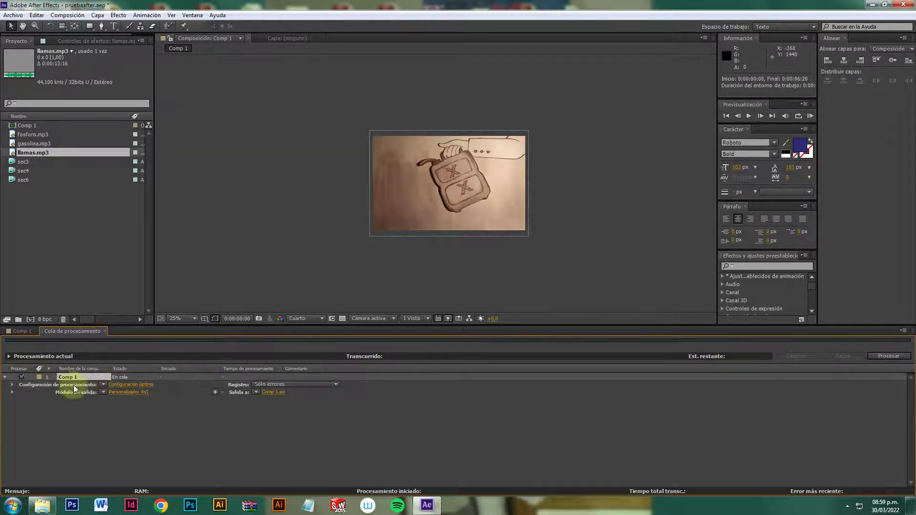
left_click(144, 385)
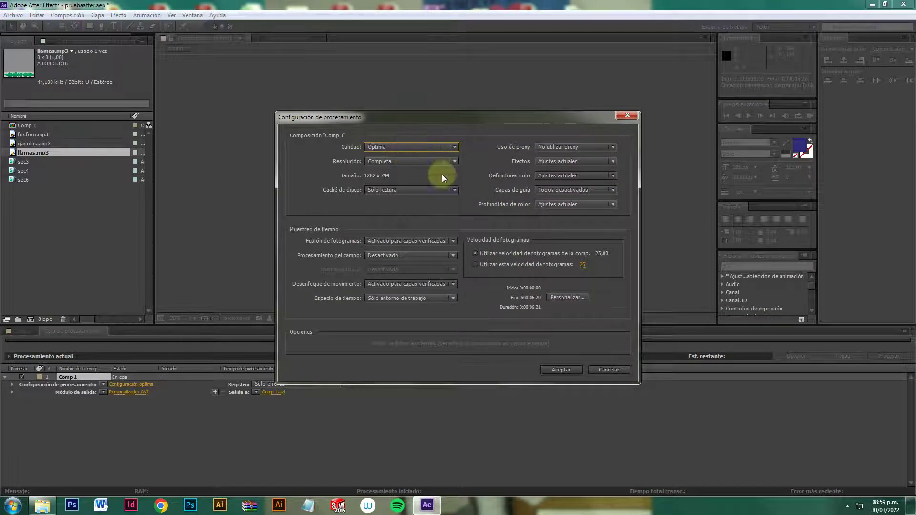
left_click(552, 370)
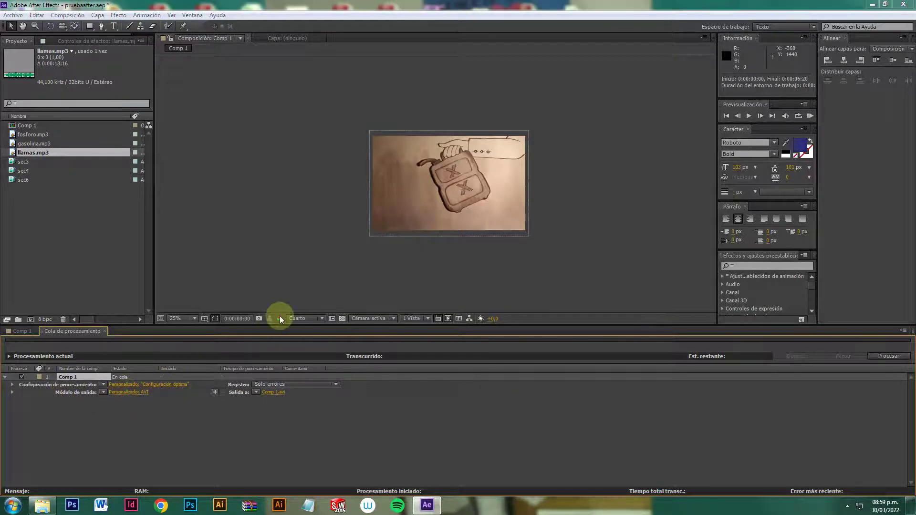
- Set the output module format to H.264 and enable audio output
left_click(129, 392)
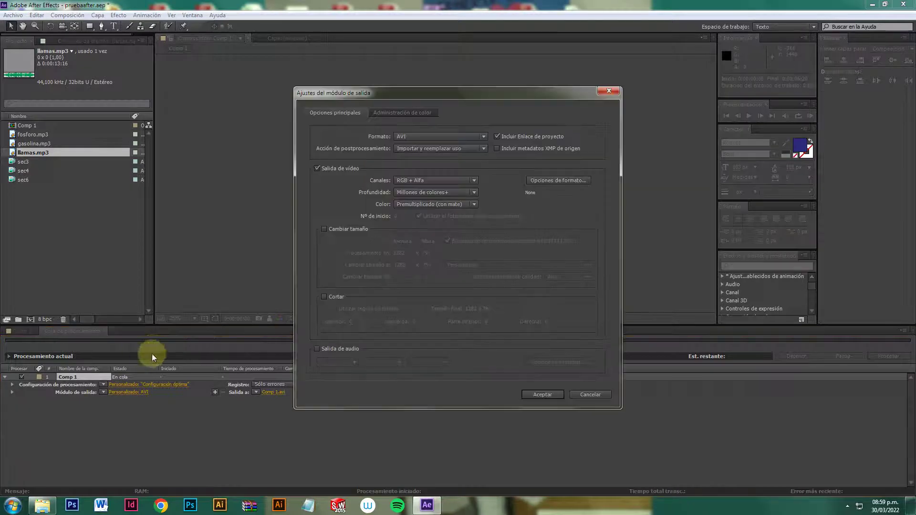
left_click(483, 138)
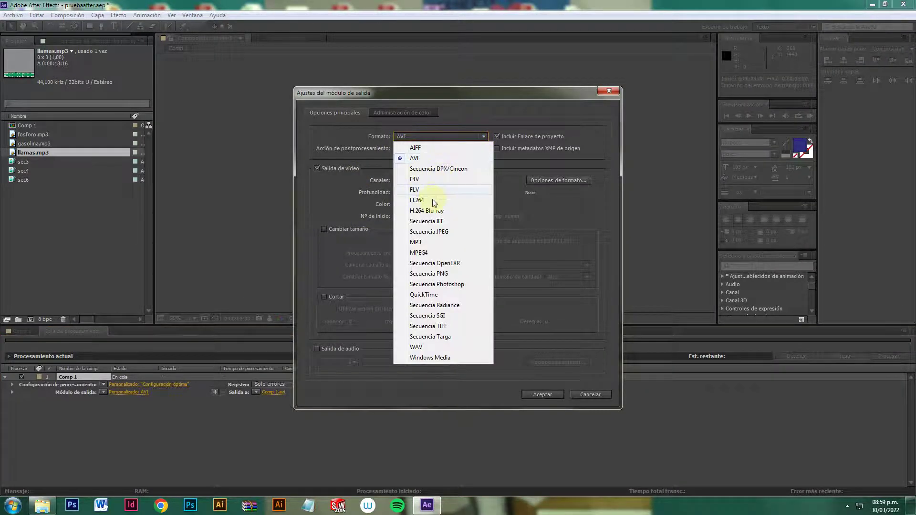
left_click(417, 200)
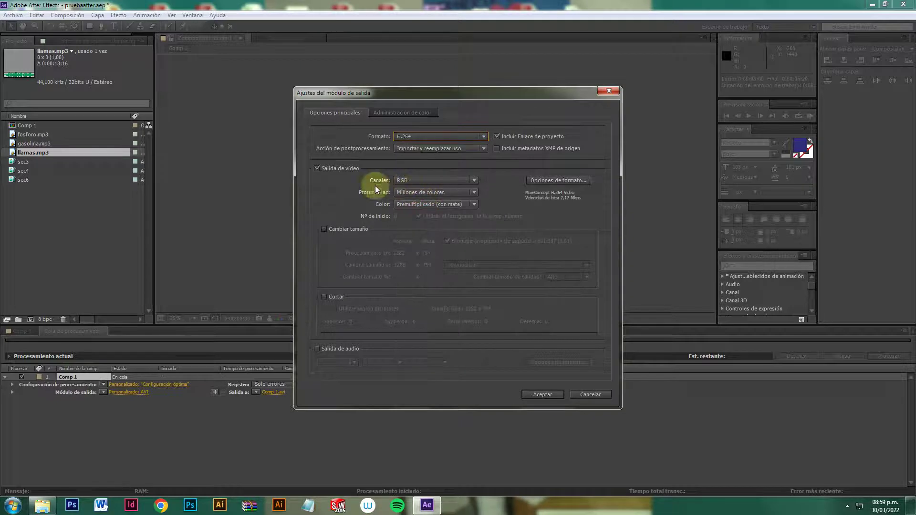
left_click(317, 348)
left_click(529, 395)
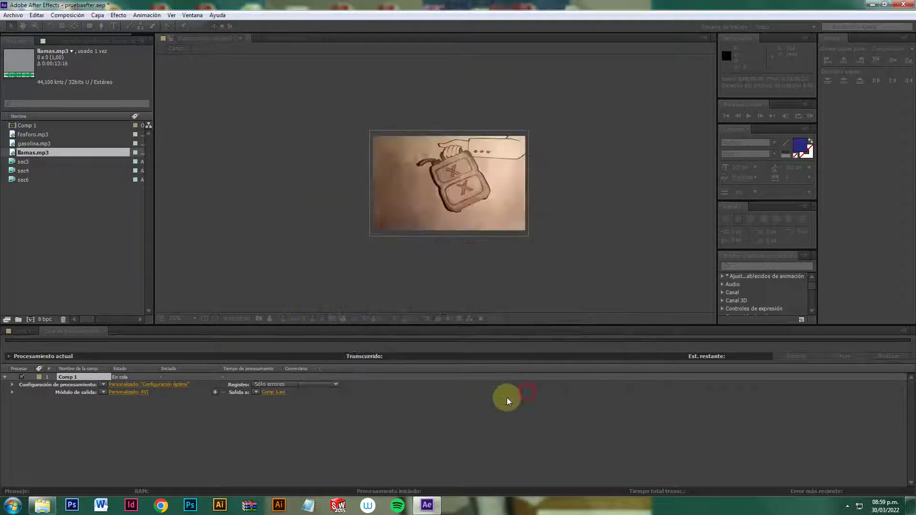
- Name the output movie prueba, save it on the desktop as an H.264 file, and render the queued composition
left_click(279, 393)
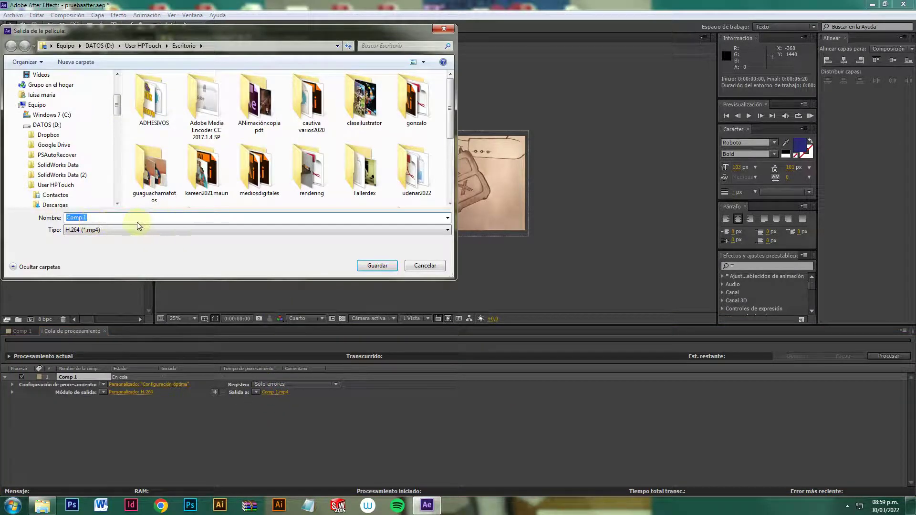
type("pru")
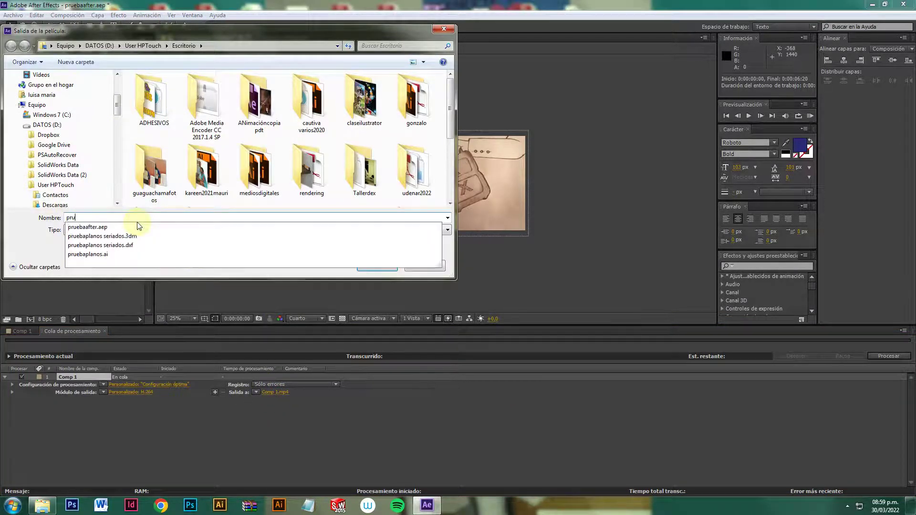
type("eba")
left_click(433, 207)
left_click(387, 266)
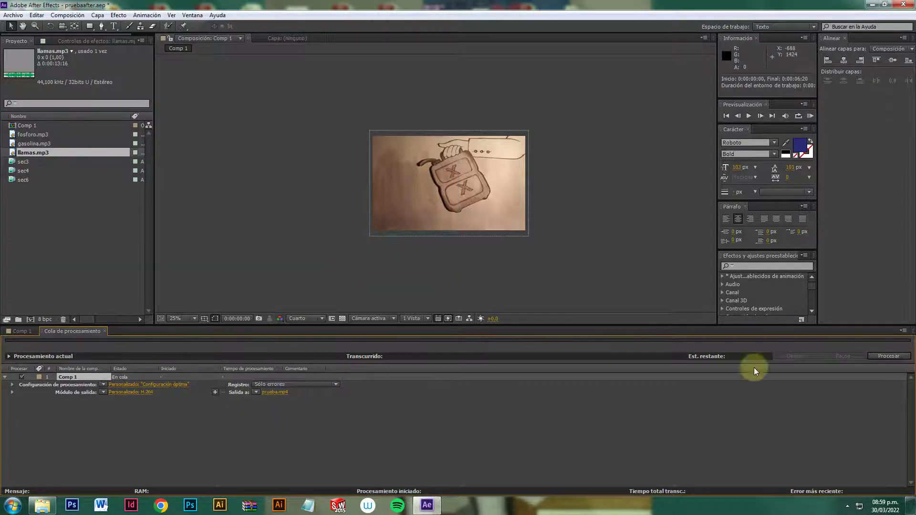
left_click(888, 355)
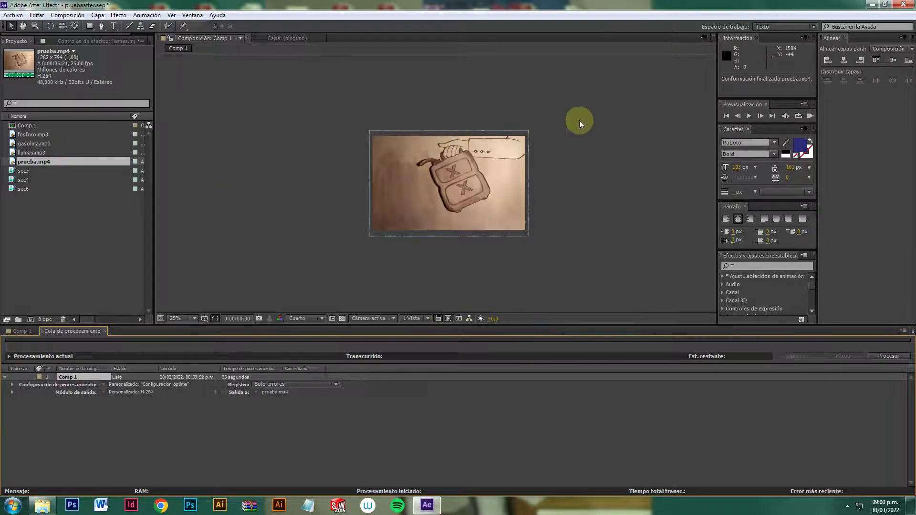
- Play the rendered prueba video from the desktop in Windows Media Player, close the player and return to After Effects
left_click(872, 6)
right_click(619, 81)
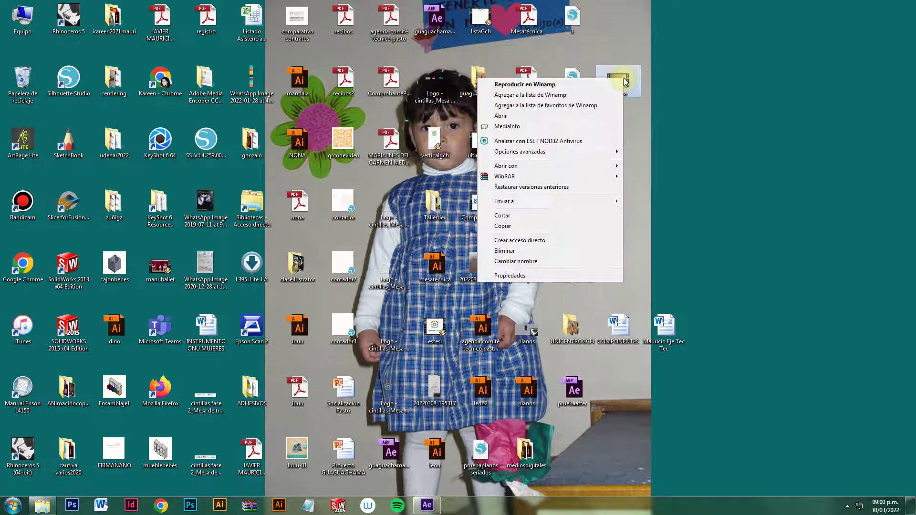
mouse_move(555, 167)
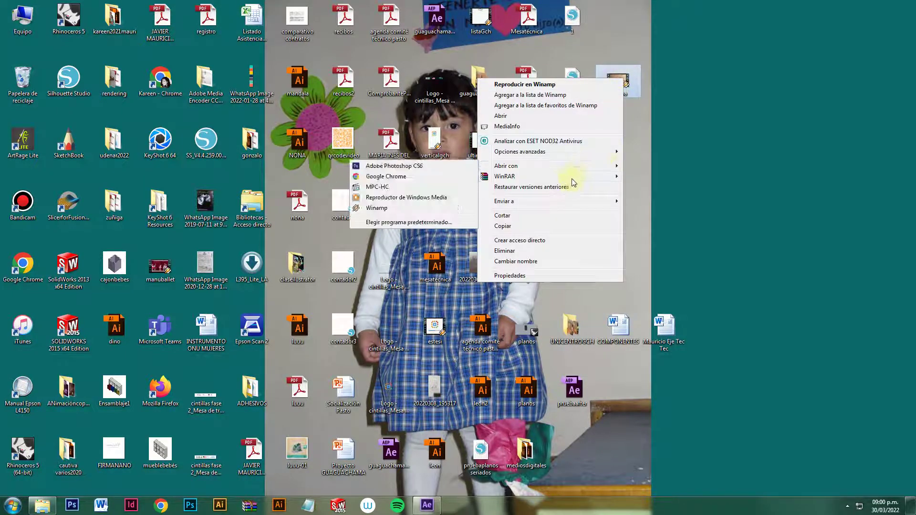
left_click(411, 201)
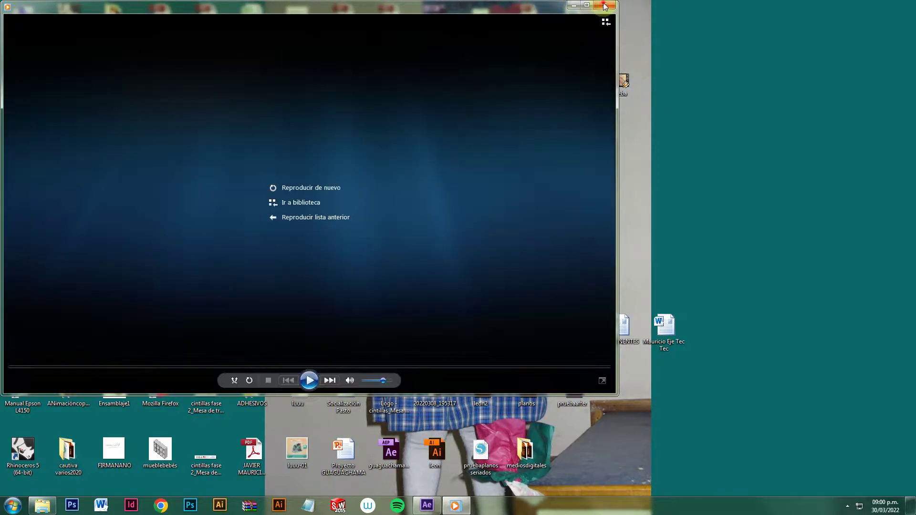
left_click(605, 6)
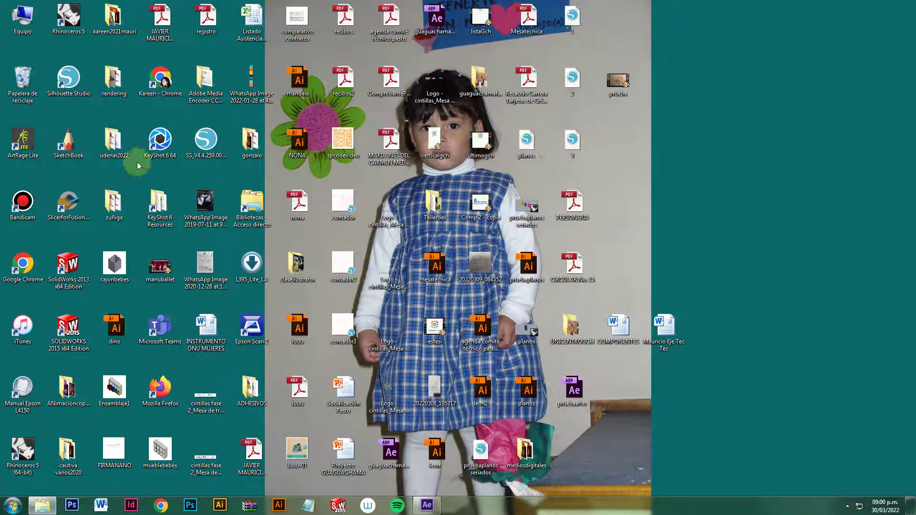
left_click(427, 506)
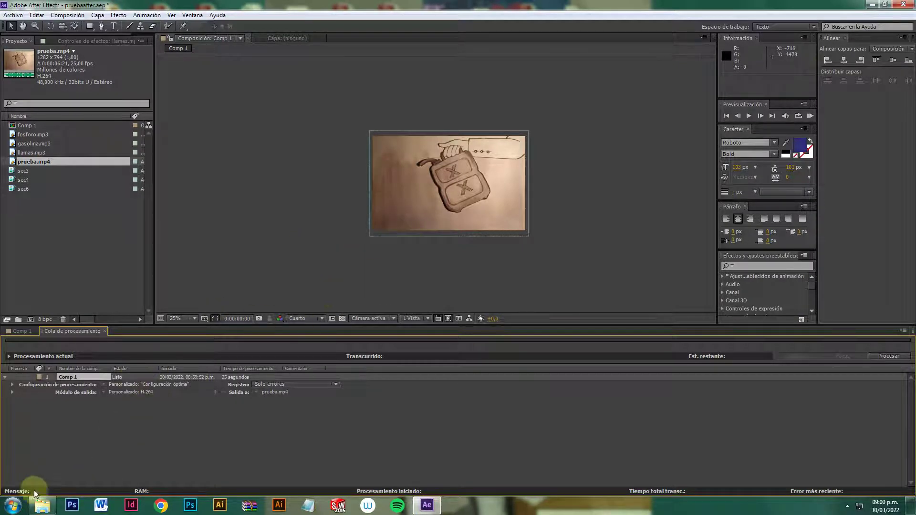
- Launch Adobe Media Encoder CC 2017 and add the pruebaafter project from the desktop as a queue source
left_click(13, 505)
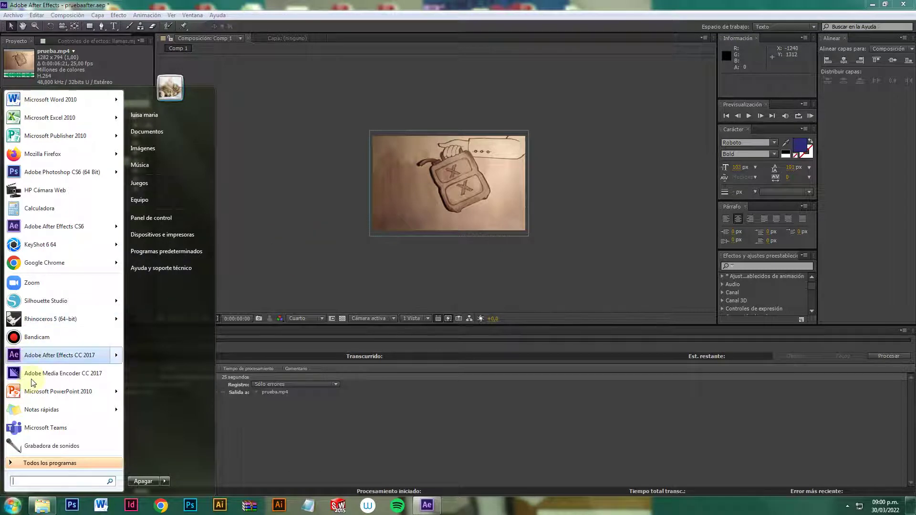
left_click(75, 377)
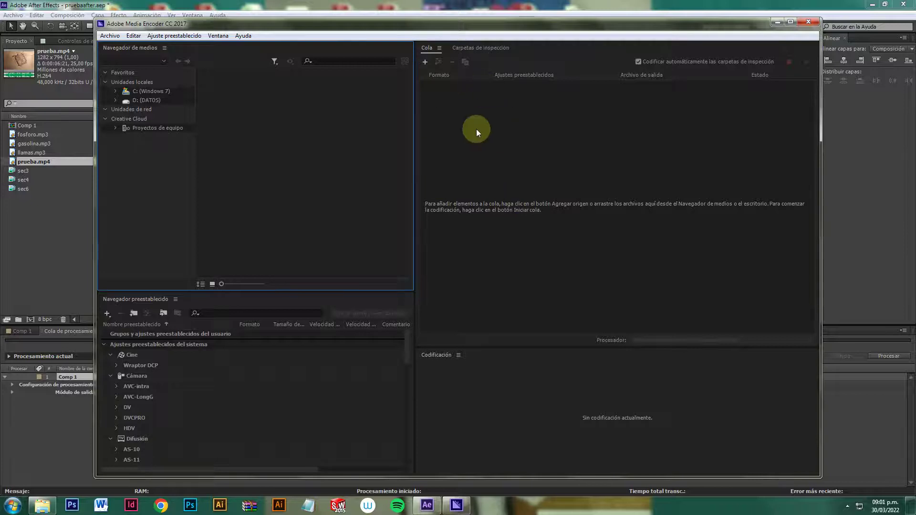
left_click(424, 64)
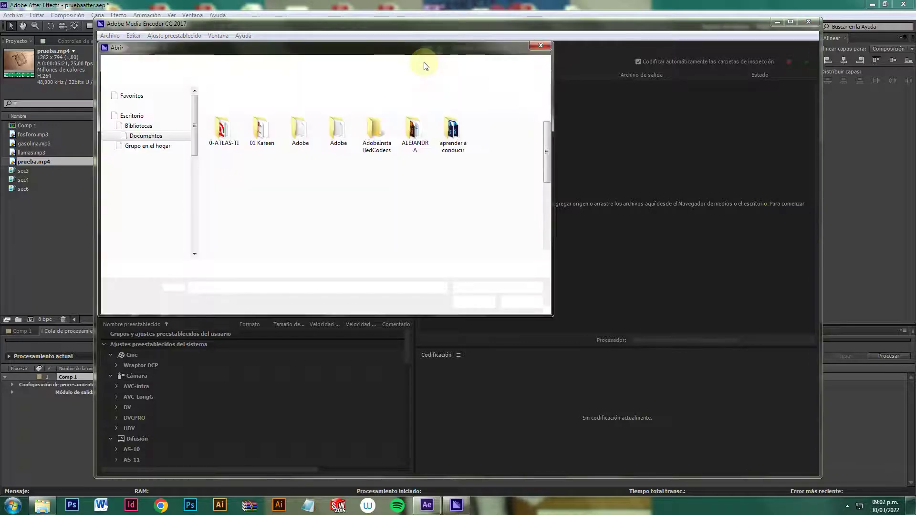
left_click(136, 139)
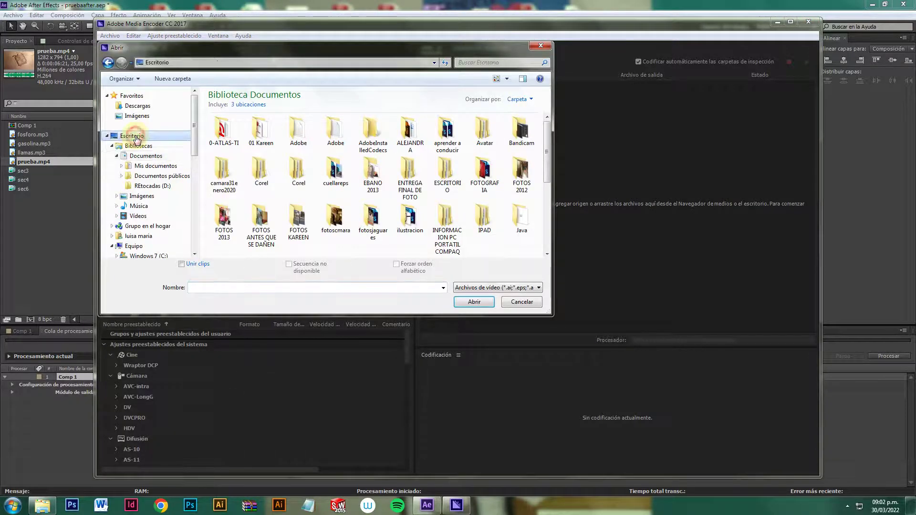
left_click(545, 138)
scroll(545, 143, "down", 3)
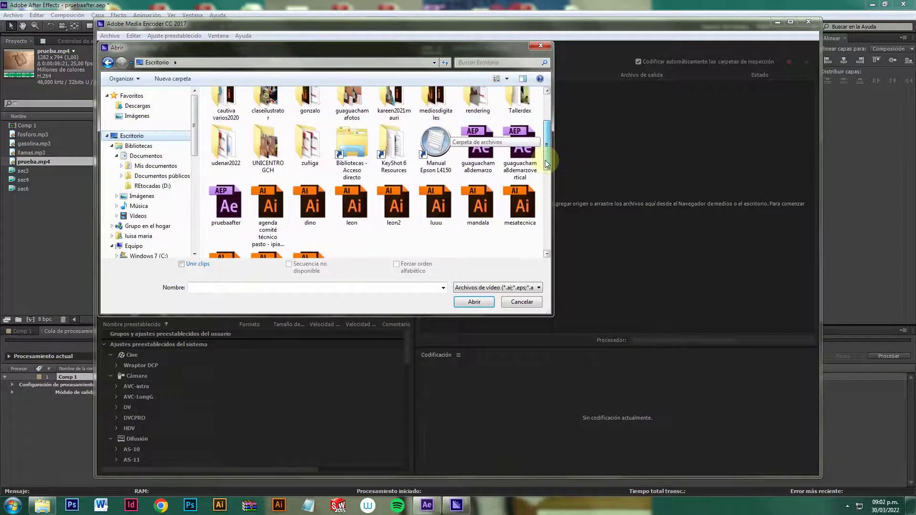
left_click(234, 172)
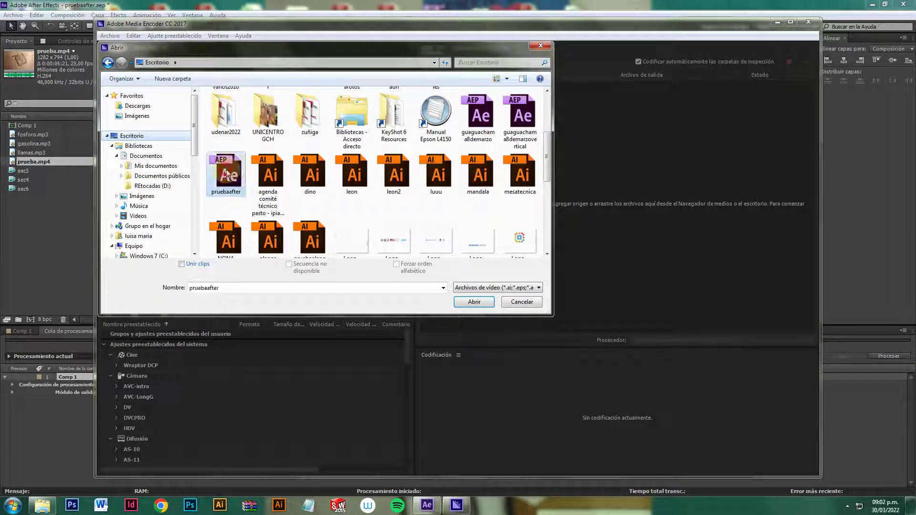
left_click(474, 301)
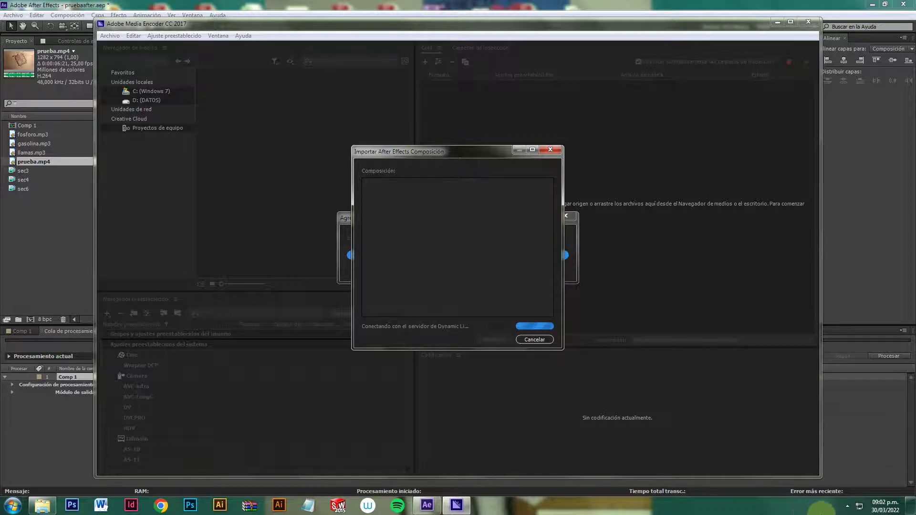
left_click(847, 506)
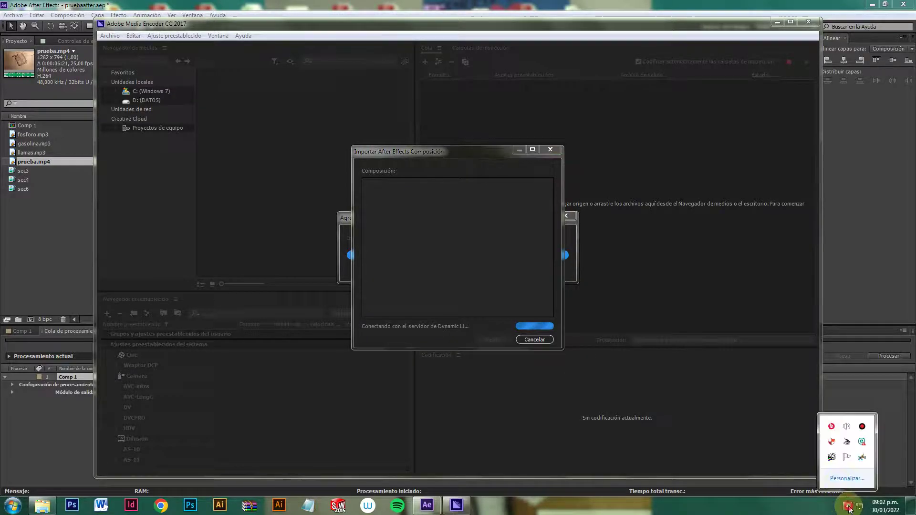
left_click(862, 426)
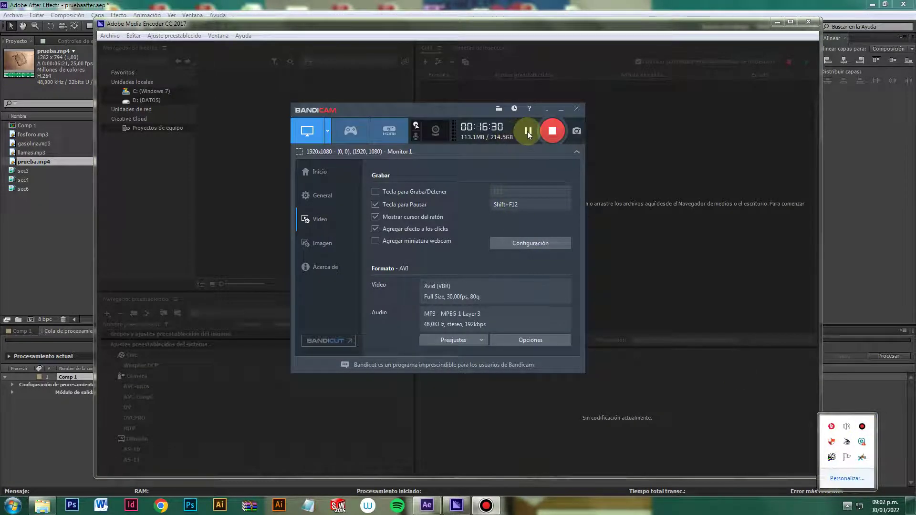
left_click(549, 109)
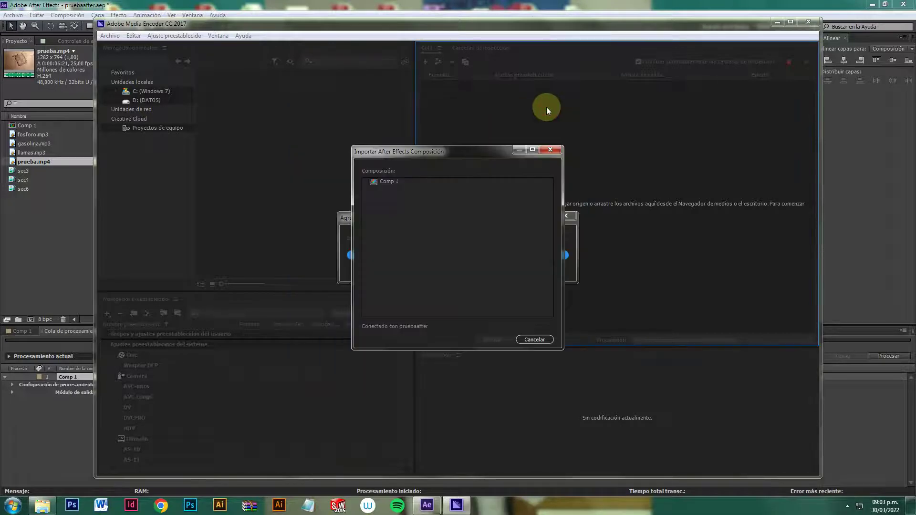
- Import Comp 1 from the project into the encoding queue and encode it in H.264 format
left_click(397, 181)
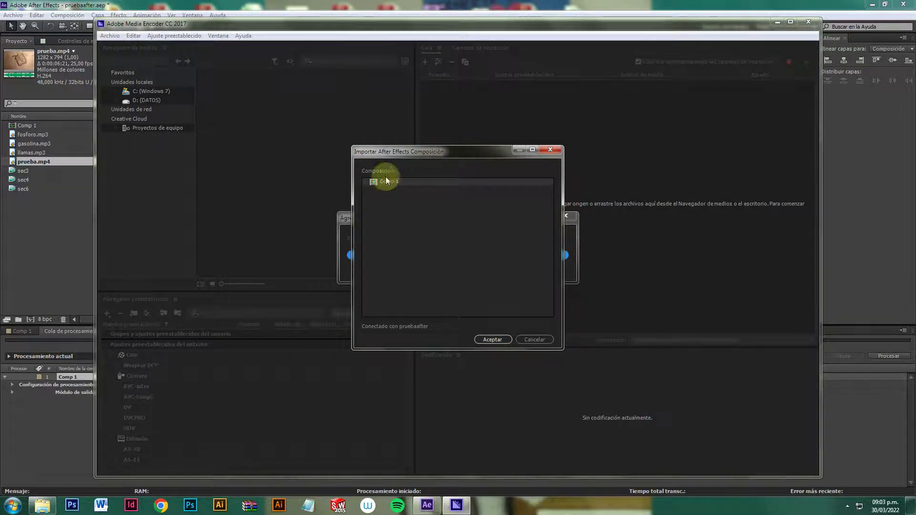
left_click(486, 340)
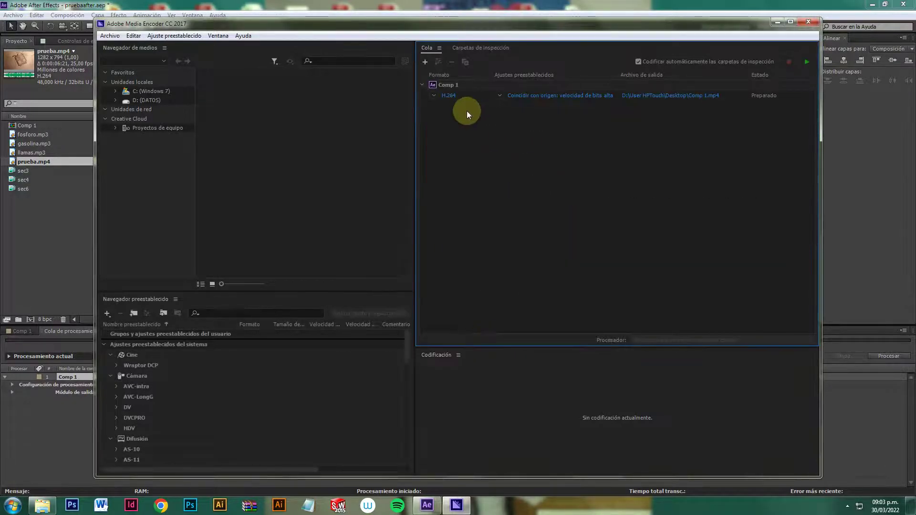
left_click(434, 96)
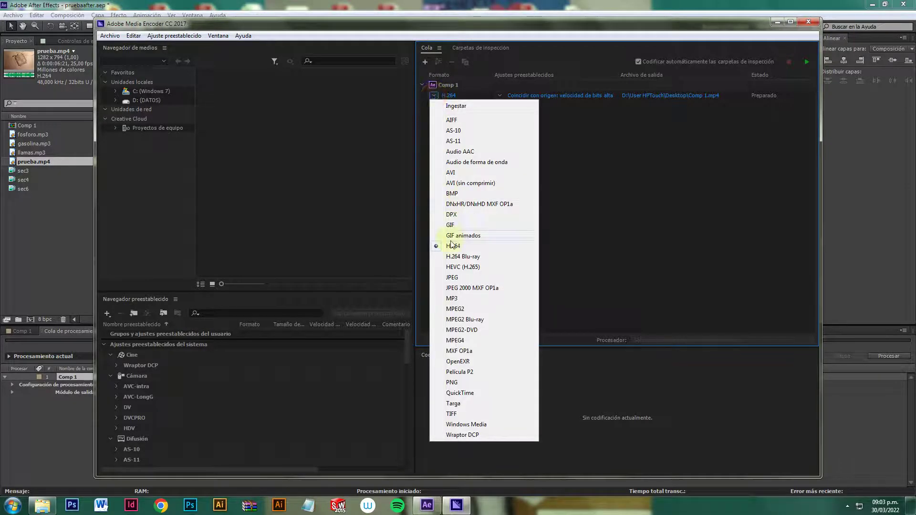
left_click(569, 186)
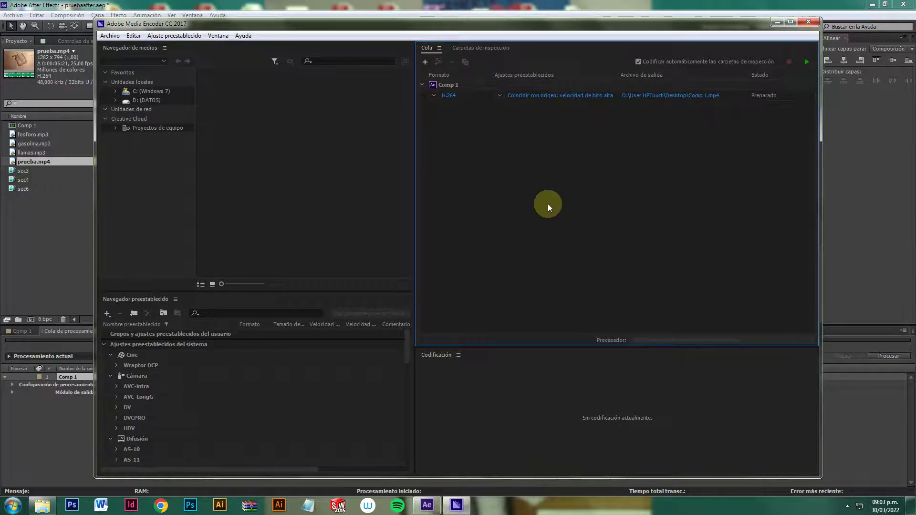
left_click(806, 62)
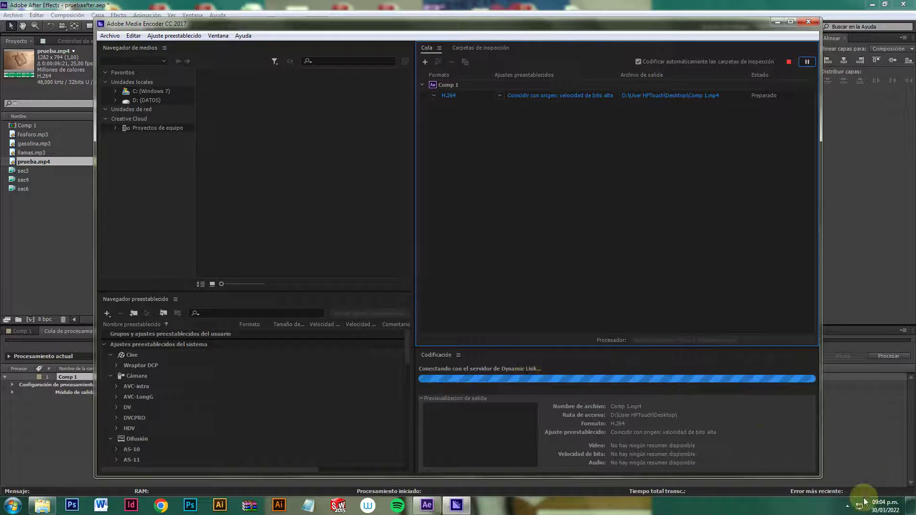
left_click(849, 506)
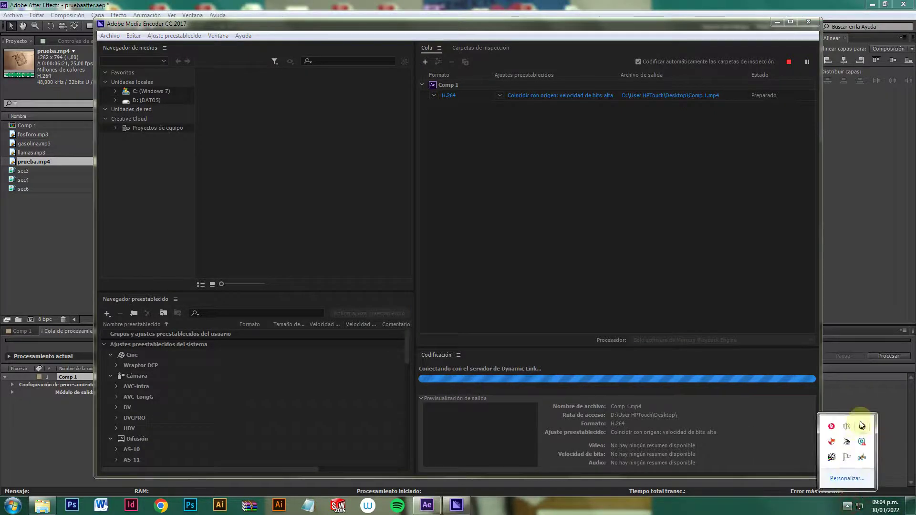
left_click(864, 426)
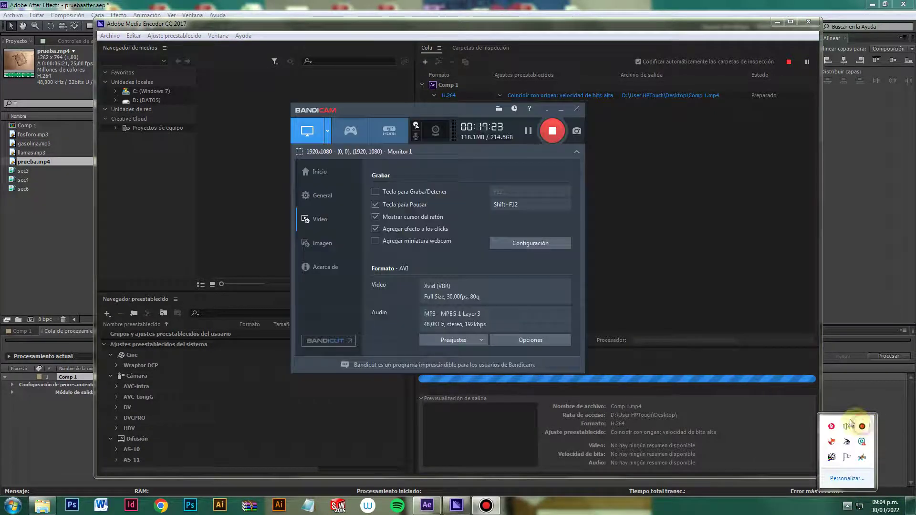
left_click(528, 132)
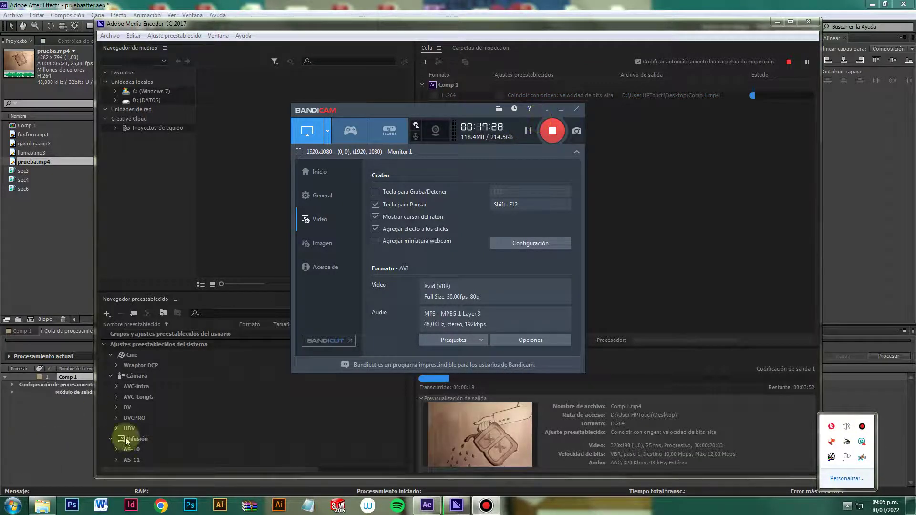
left_click(126, 437)
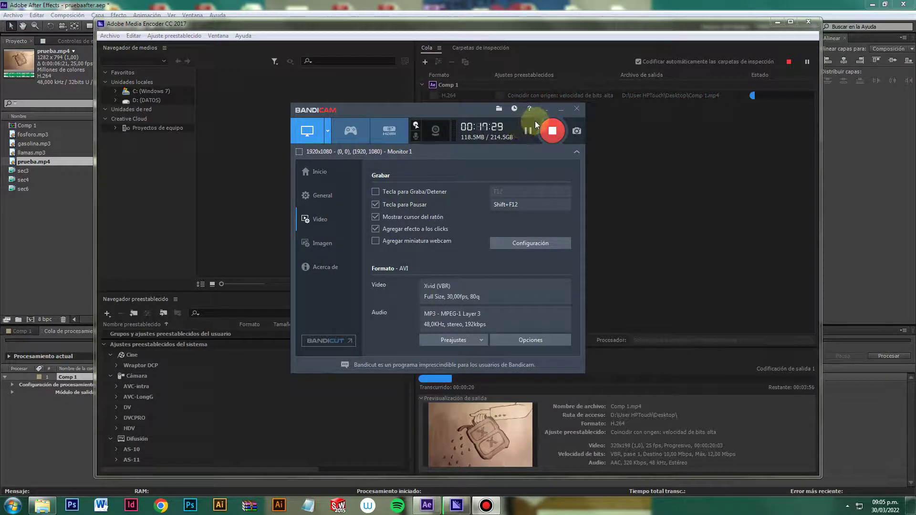
left_click(548, 110)
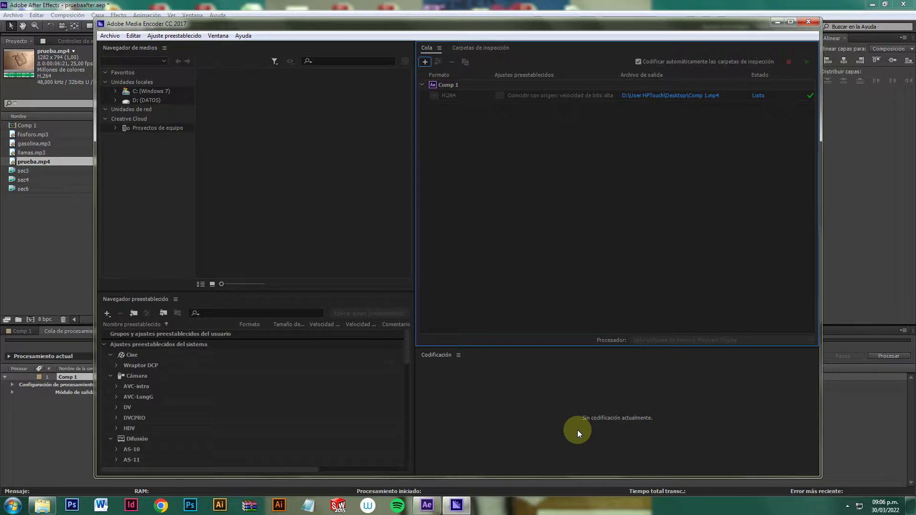
- Minimize Media Encoder and After Effects, replay the exported Comp 1 video from the desktop in Windows Media Player, and close the player
left_click(778, 22)
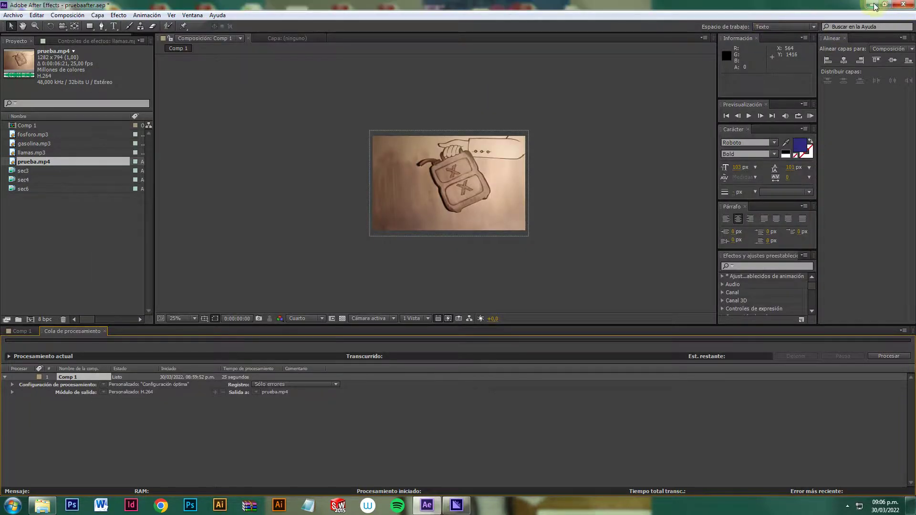
left_click(874, 5)
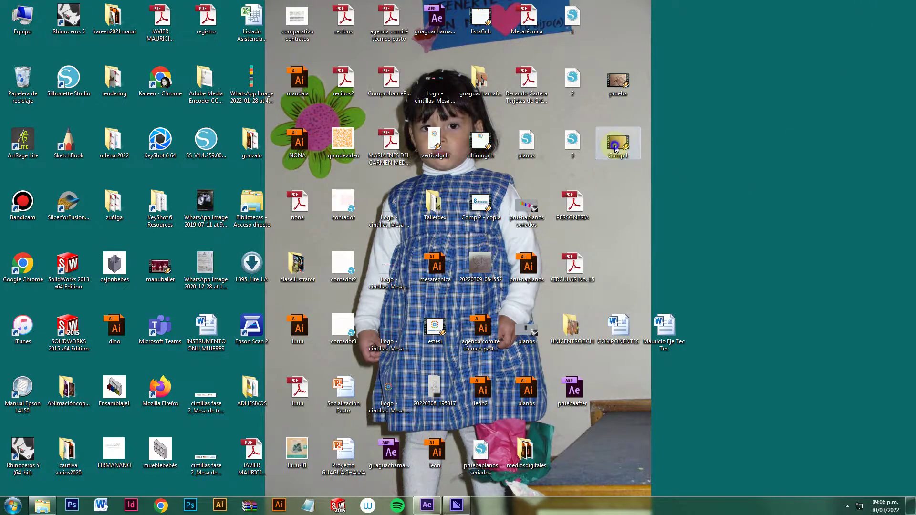
right_click(615, 147)
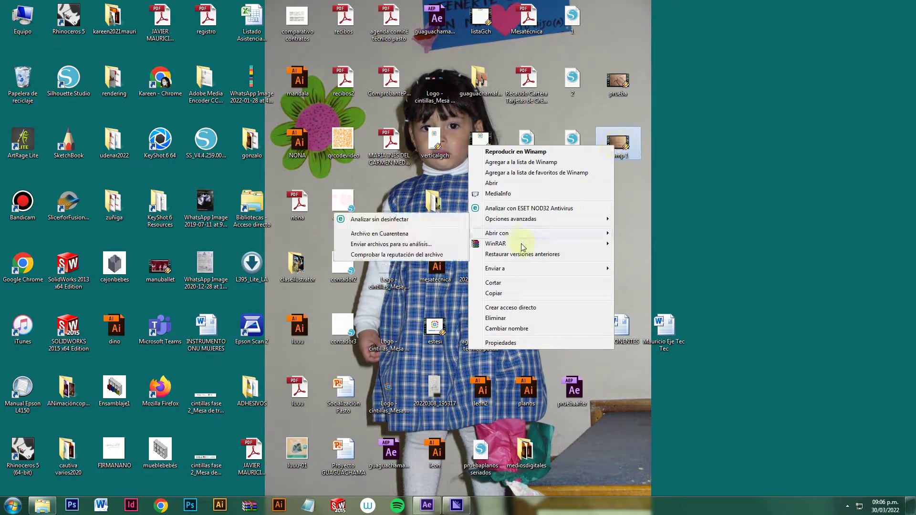
mouse_move(521, 234)
left_click(401, 265)
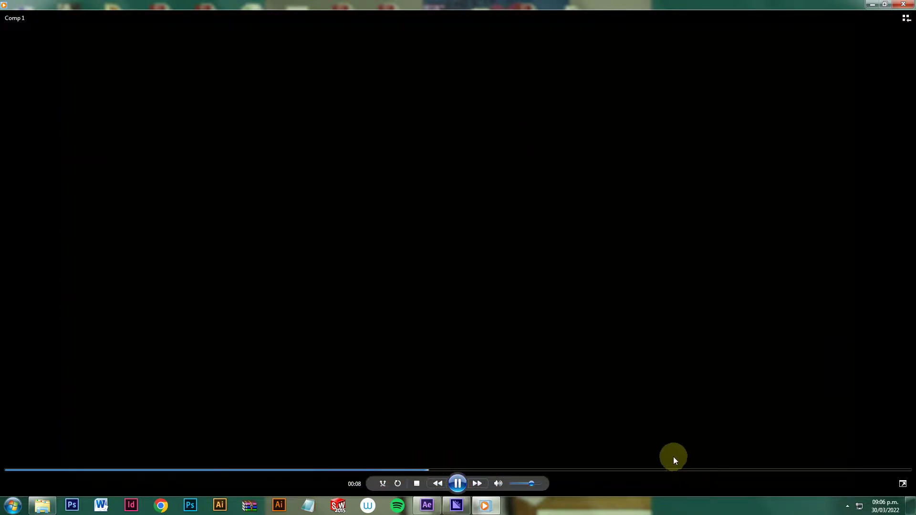
left_click_drag(477, 471, 8, 470)
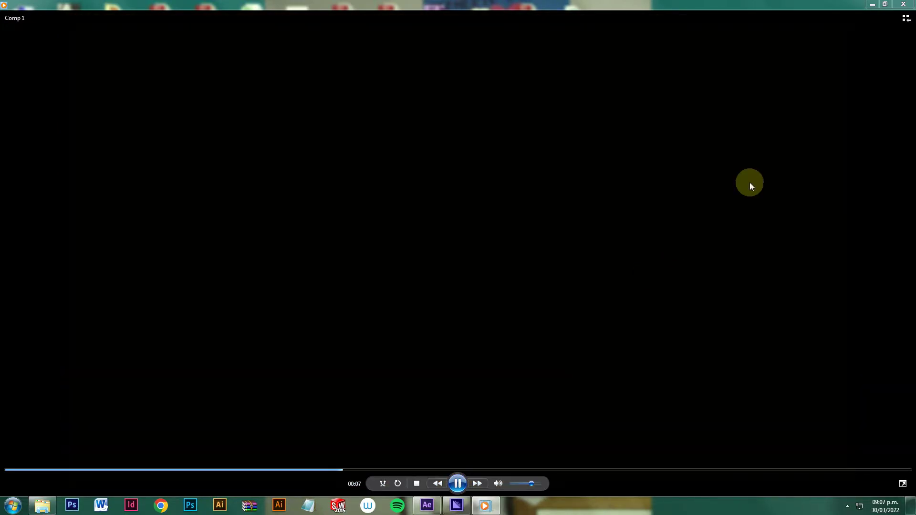
left_click(913, 4)
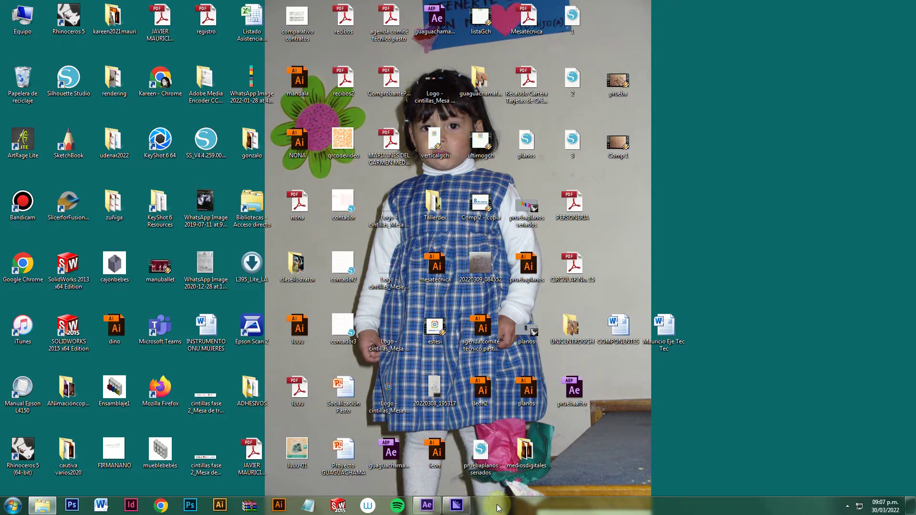
- Switch back to Adobe Media Encoder and close it
left_click(456, 505)
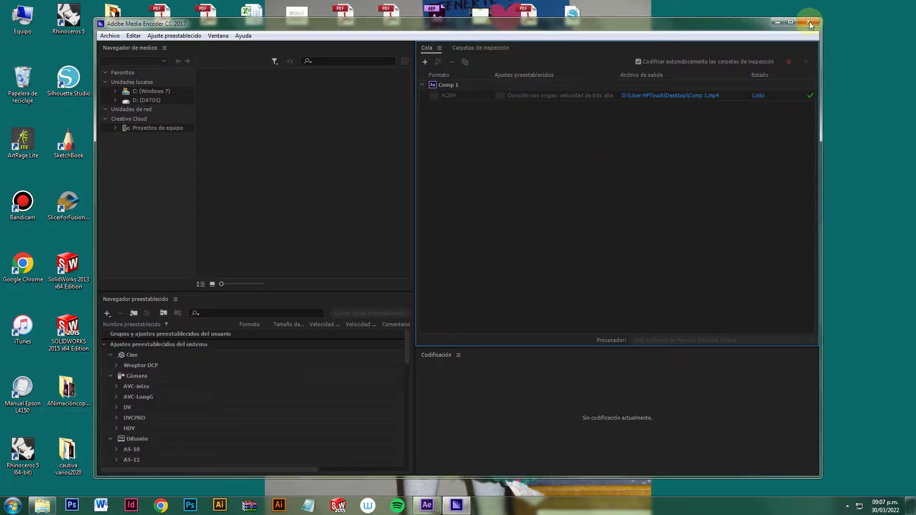
left_click(808, 22)
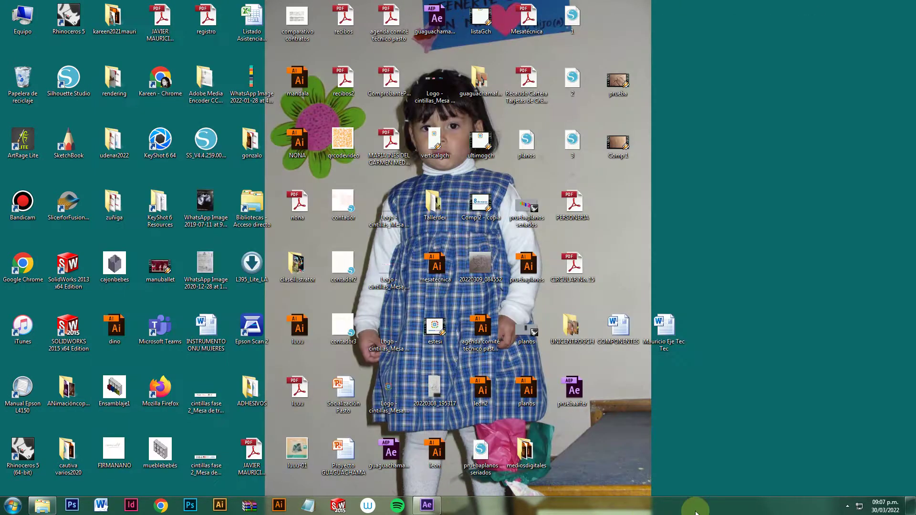
left_click(848, 506)
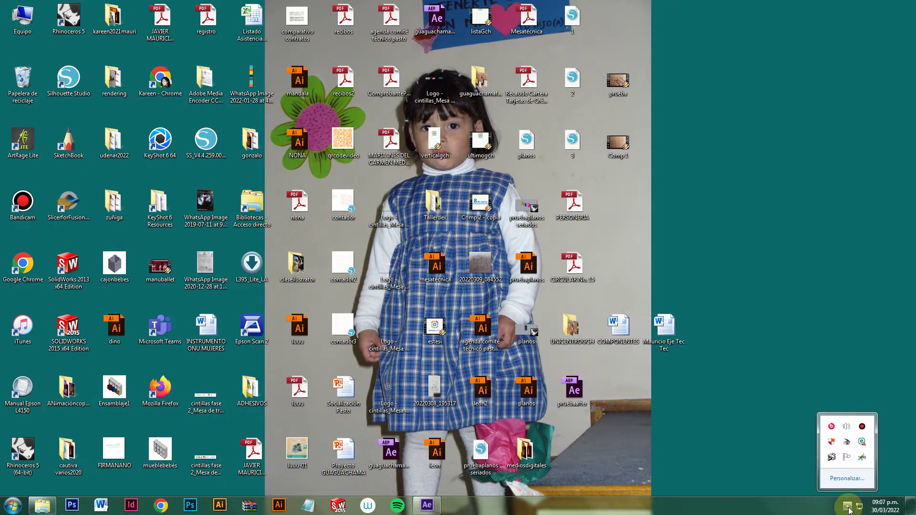
left_click(863, 427)
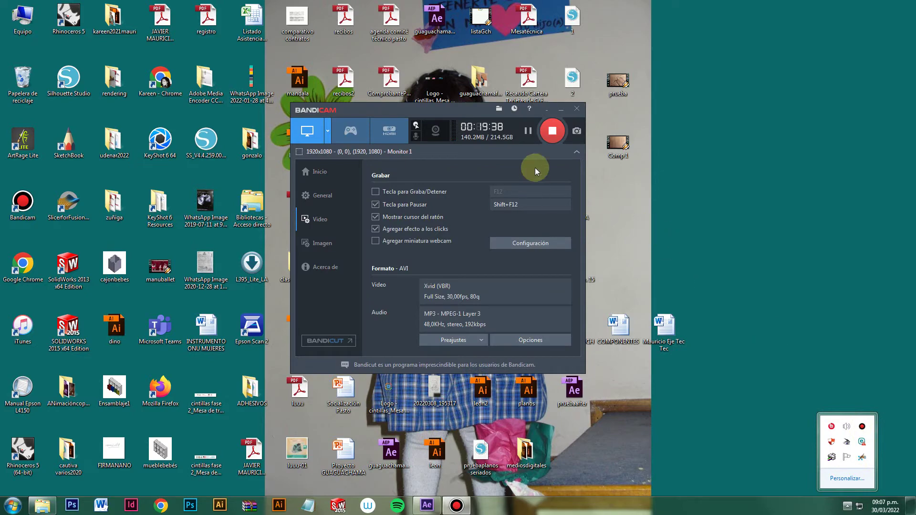